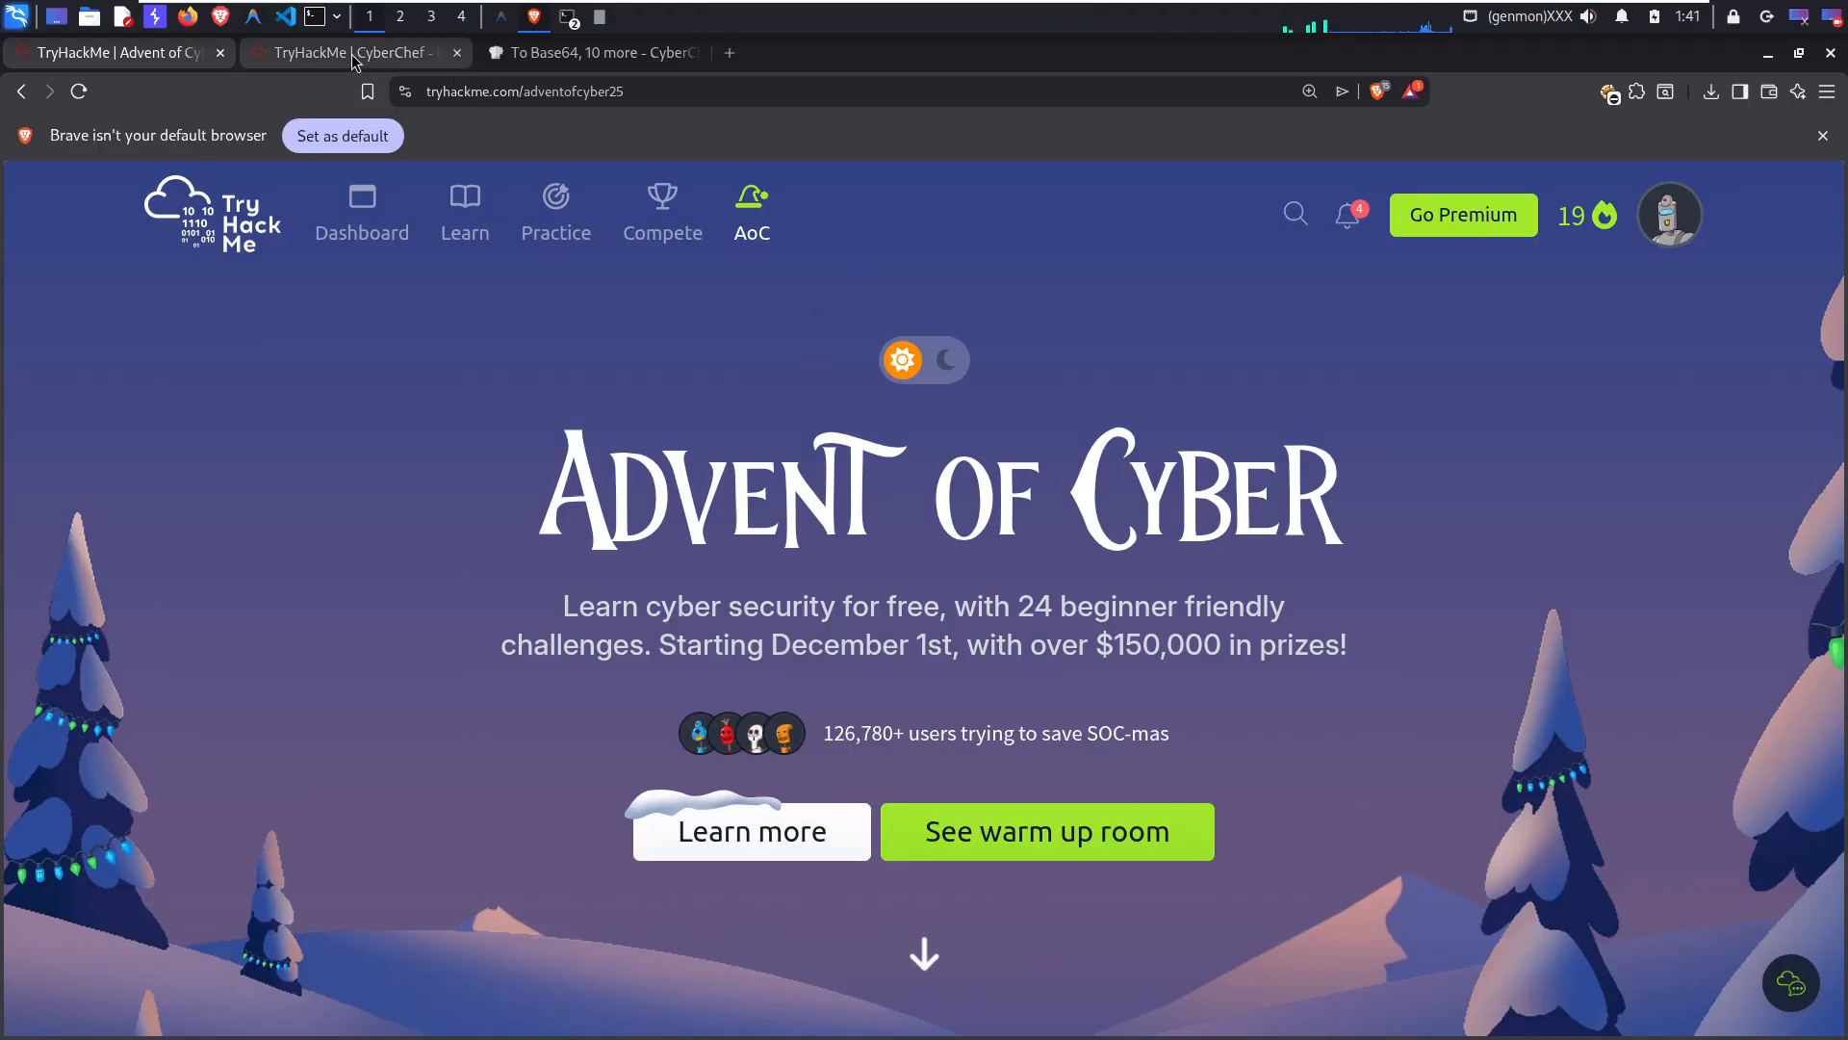
Step: Review the Side Quest 3 clue in the TryHackMe CyberChef room, then switch to Hopper's scrambling recipe in CyberChef
left_click(390, 52)
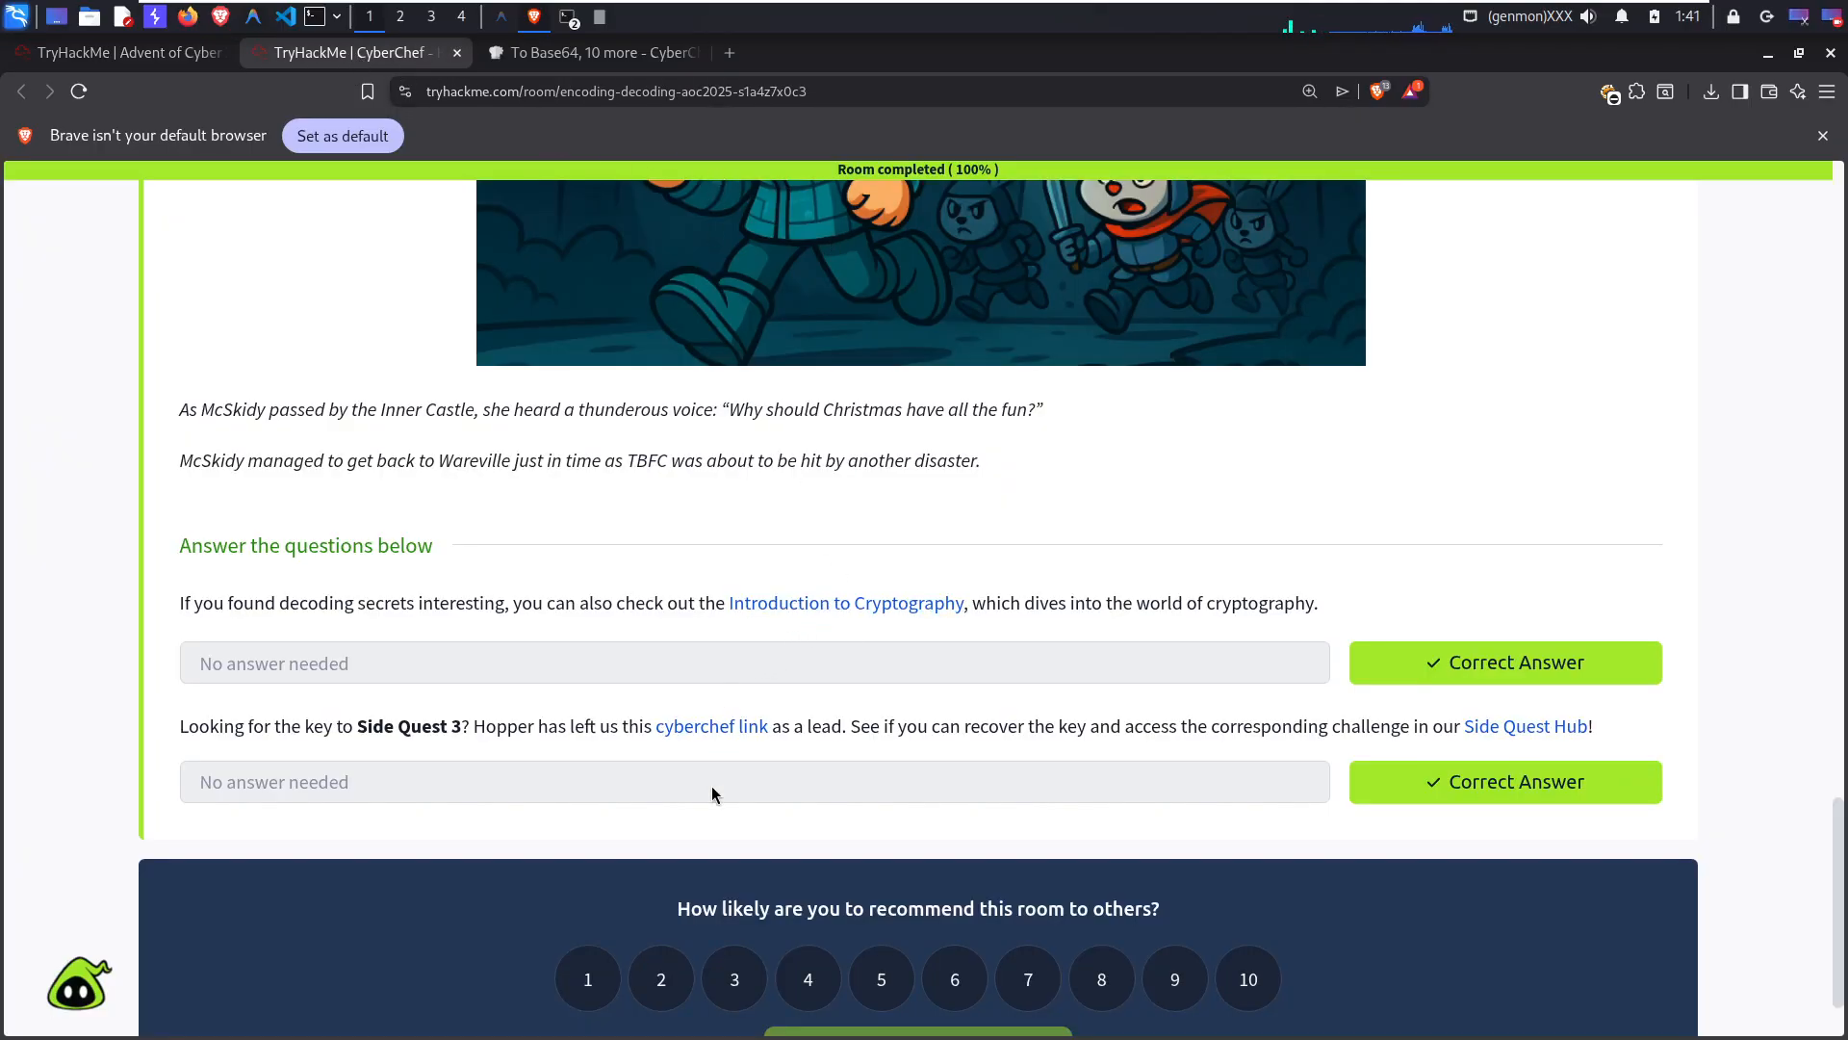
left_click_drag(368, 728, 486, 729)
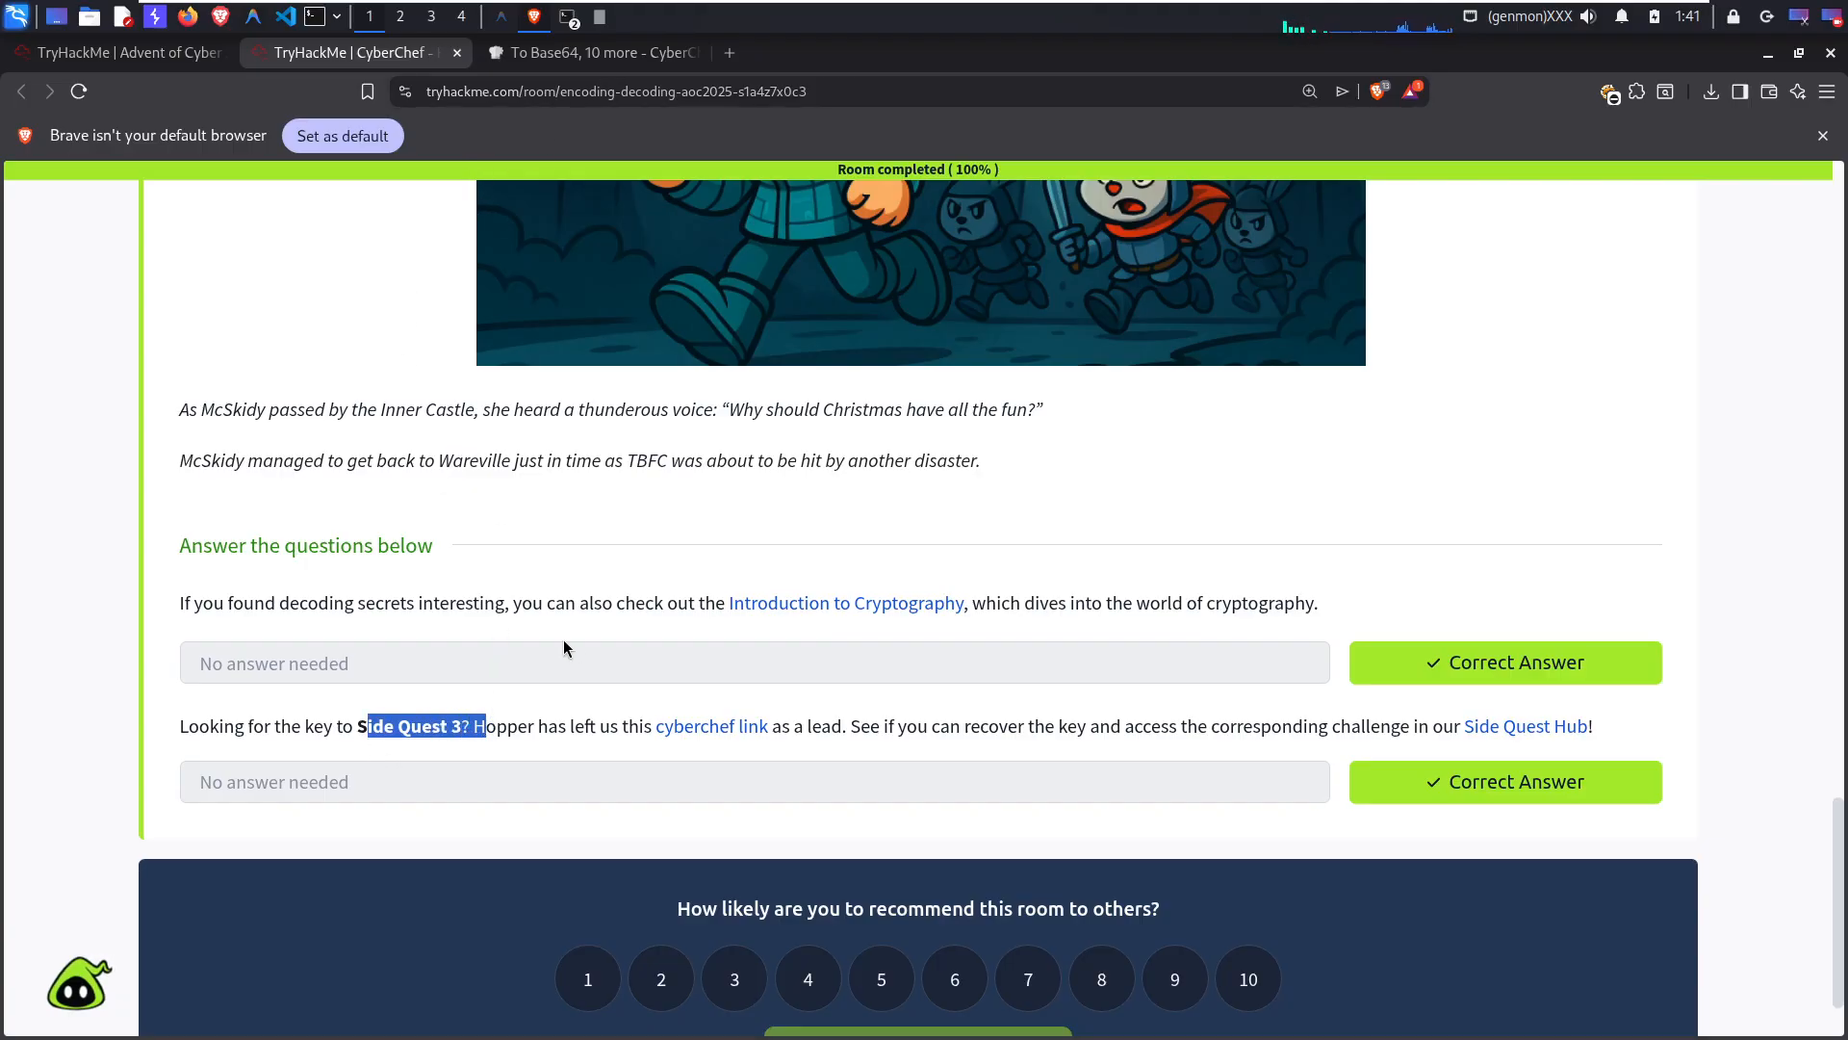
left_click(532, 734)
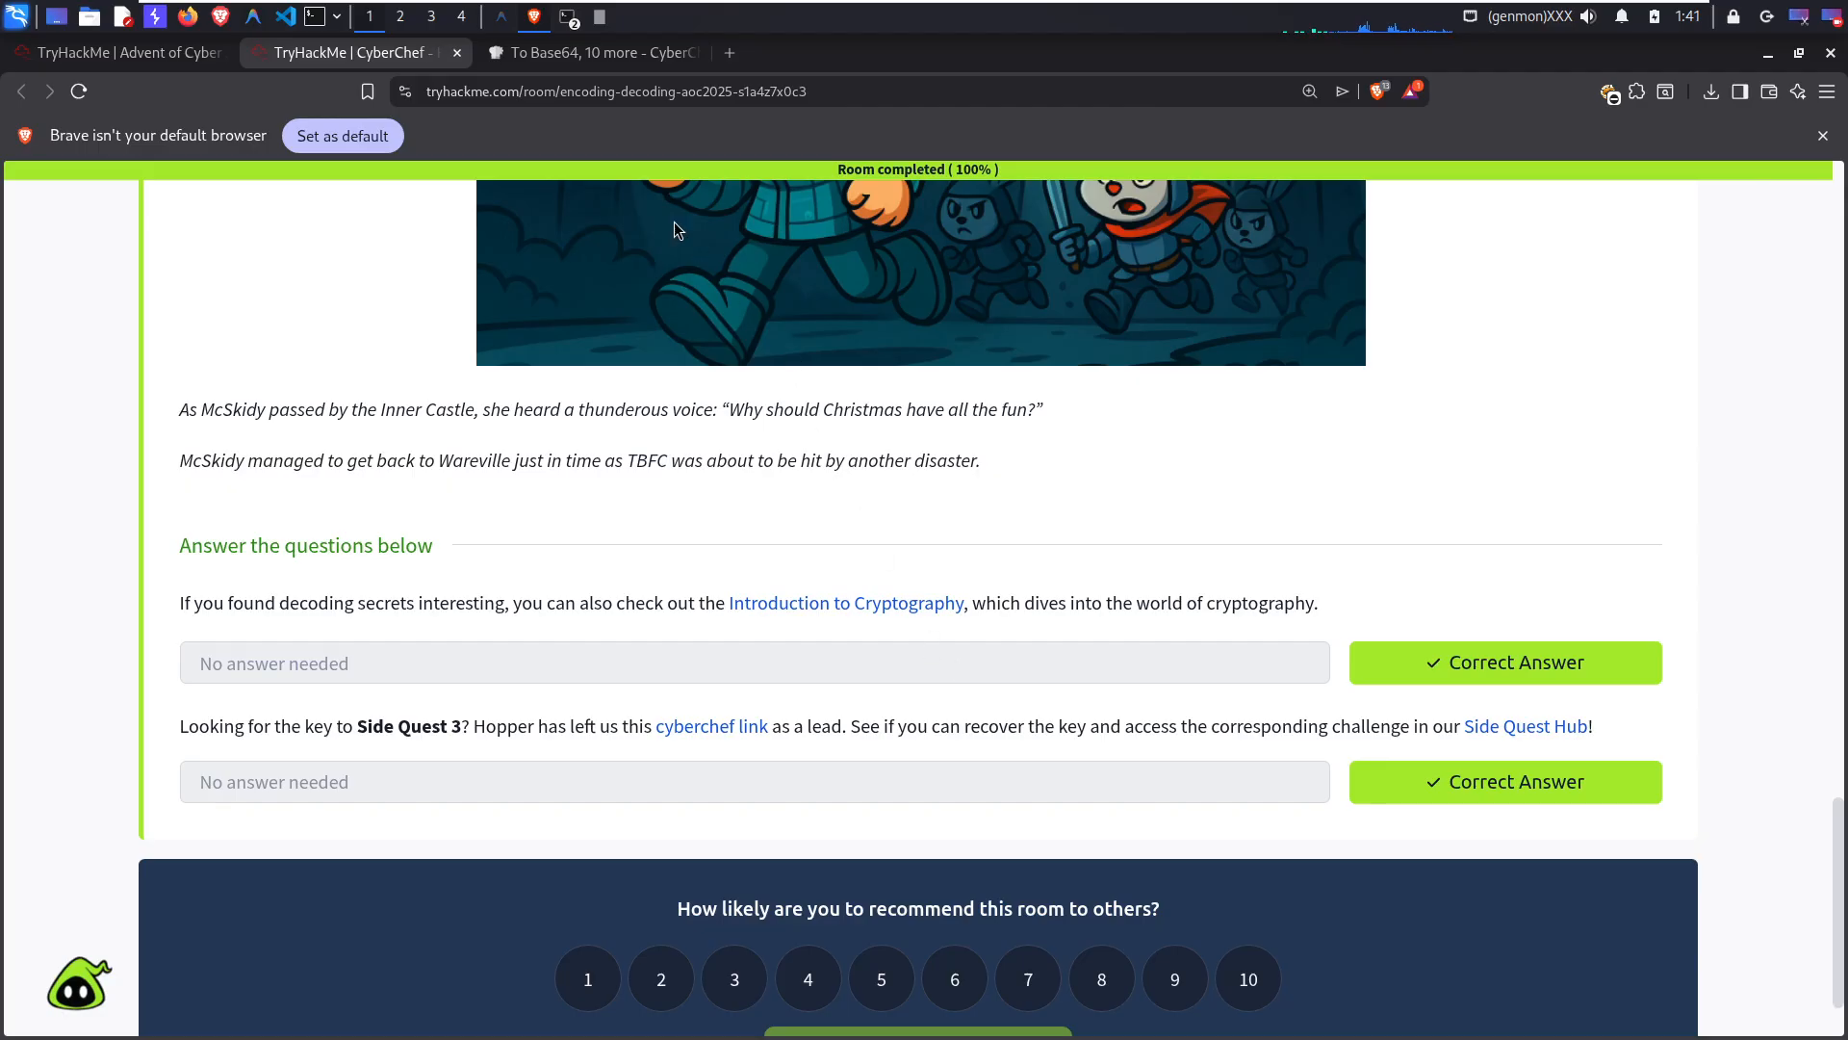
left_click(597, 60)
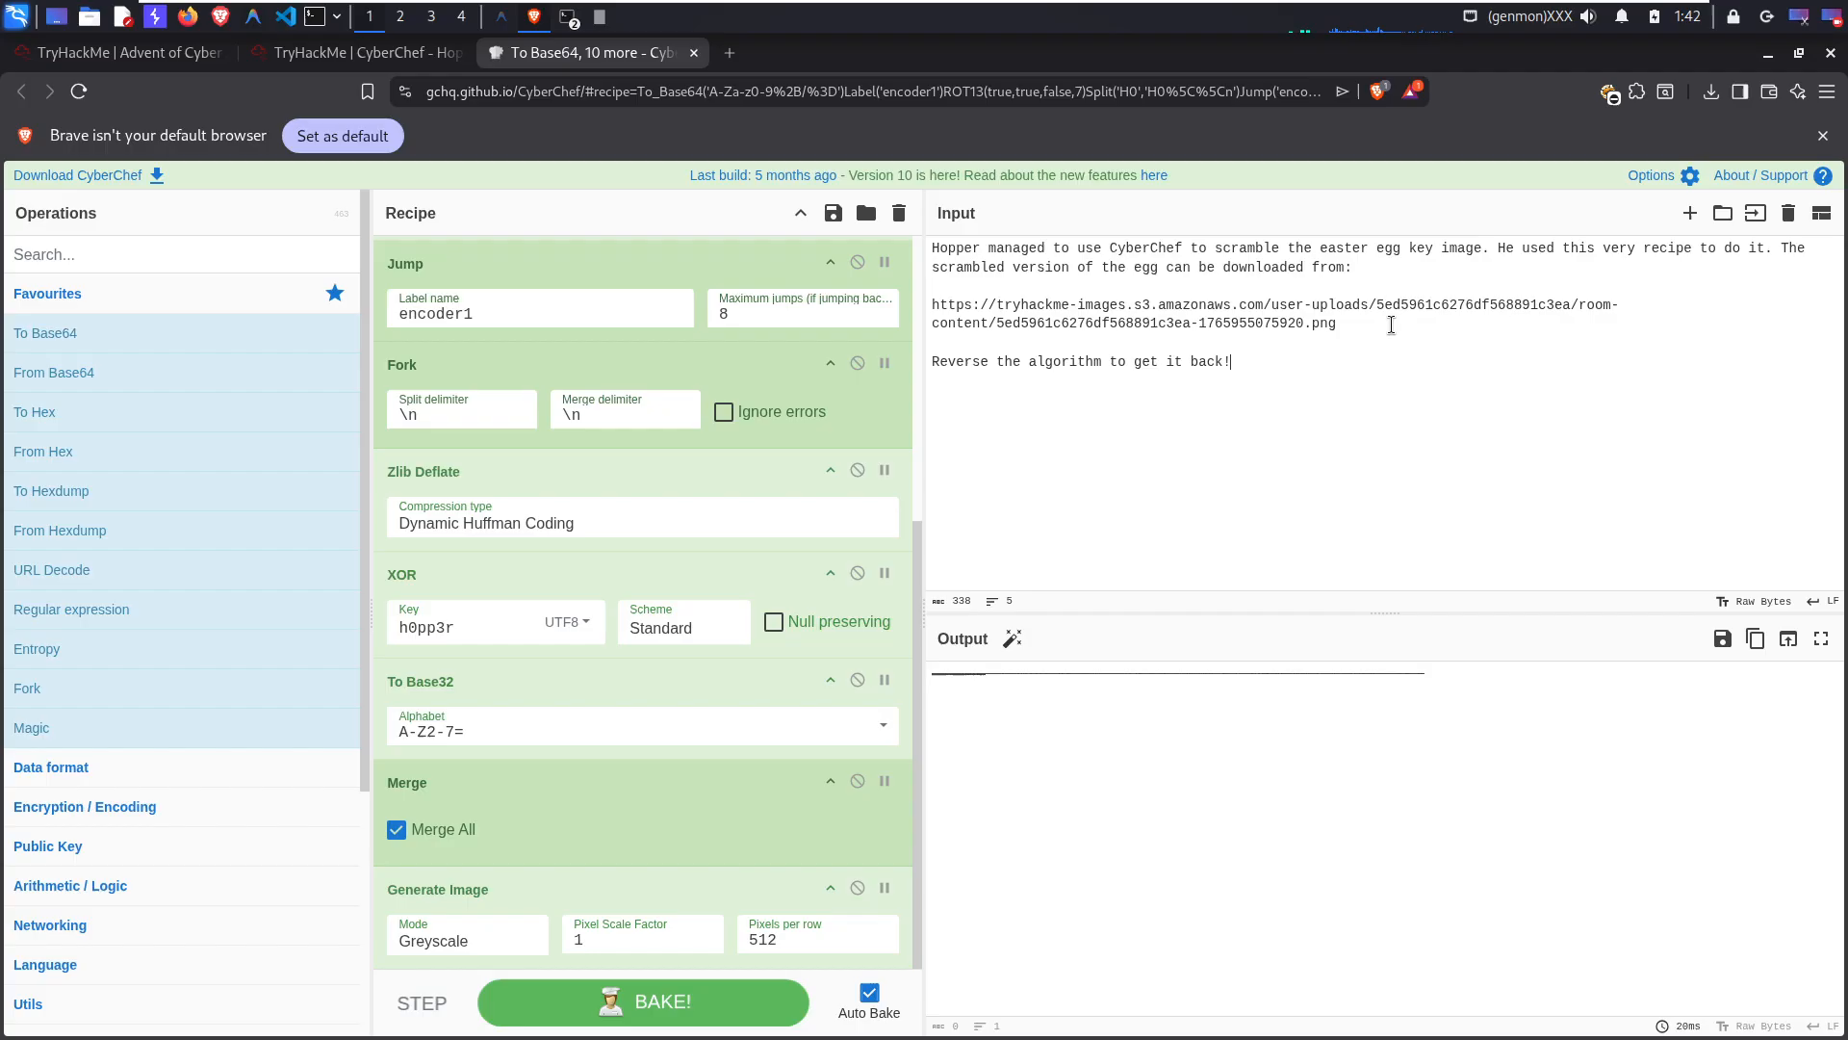
Step: Open the scrambled easter egg PNG from the tryhackme-images URL given in the recipe's input text
left_click_drag(1339, 323, 921, 308)
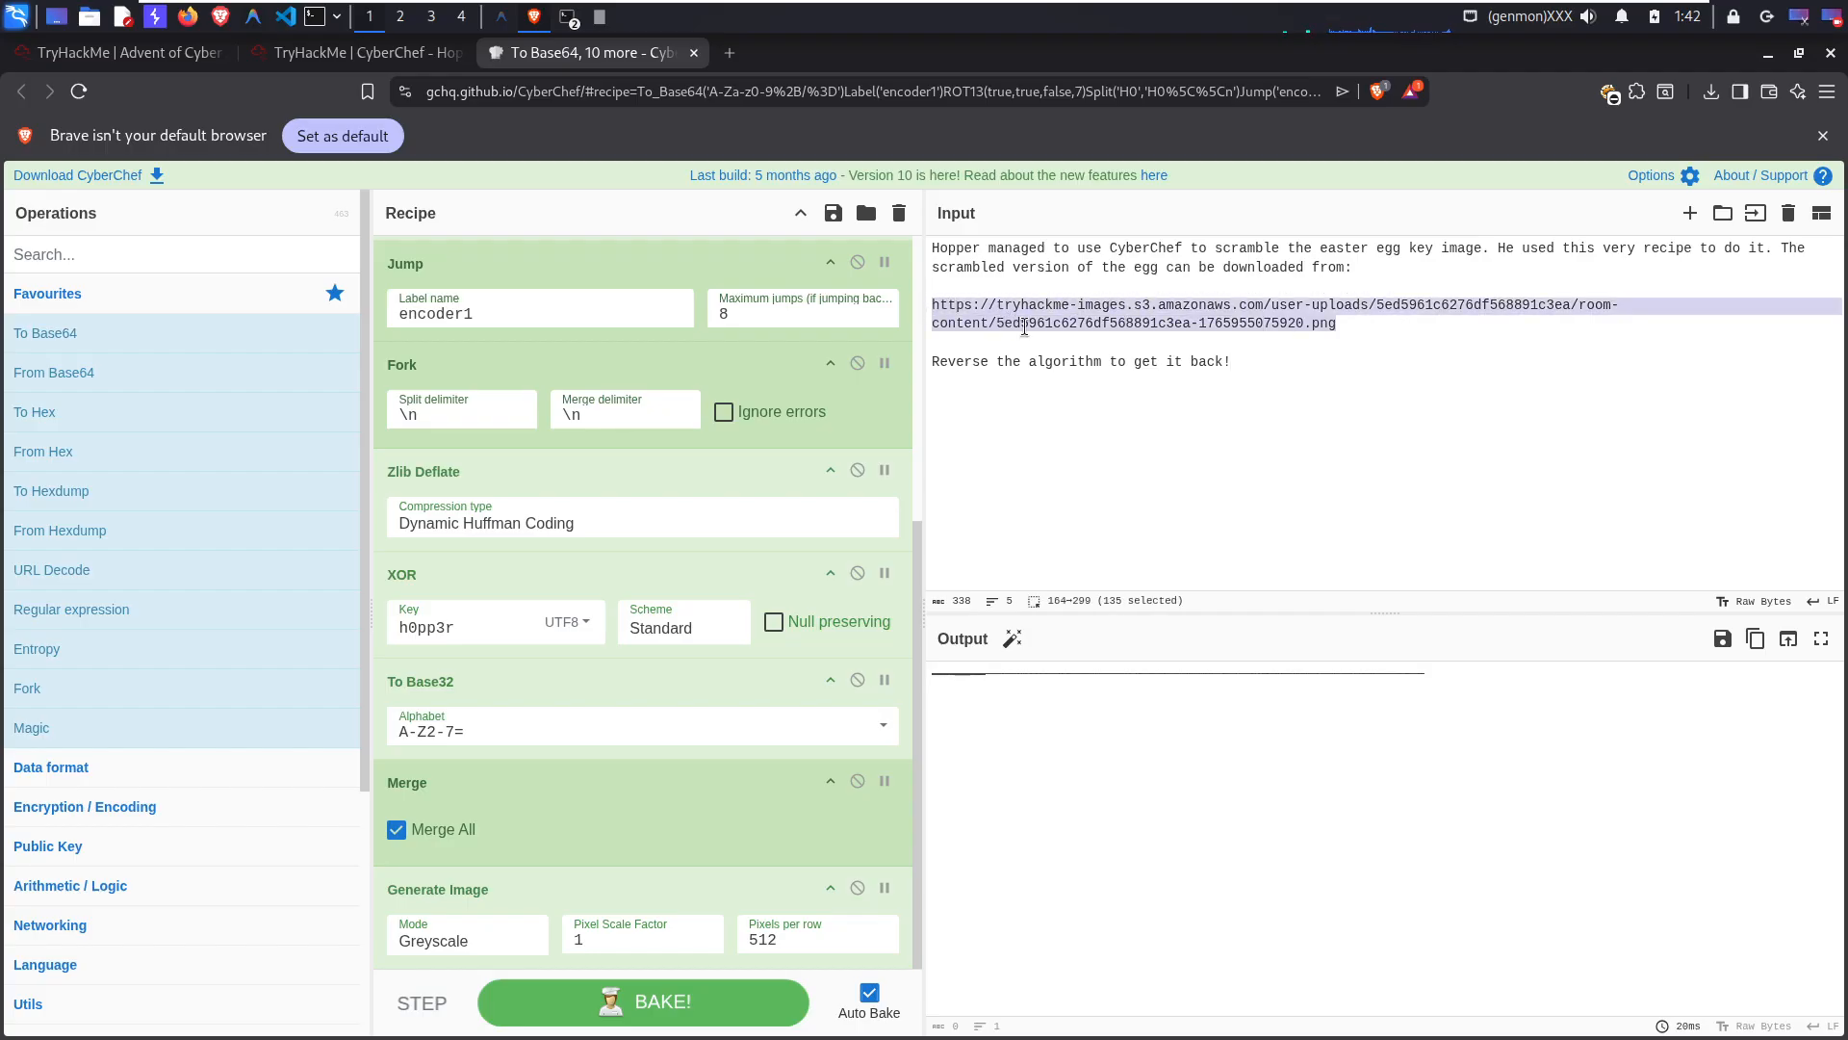
right_click(1060, 293)
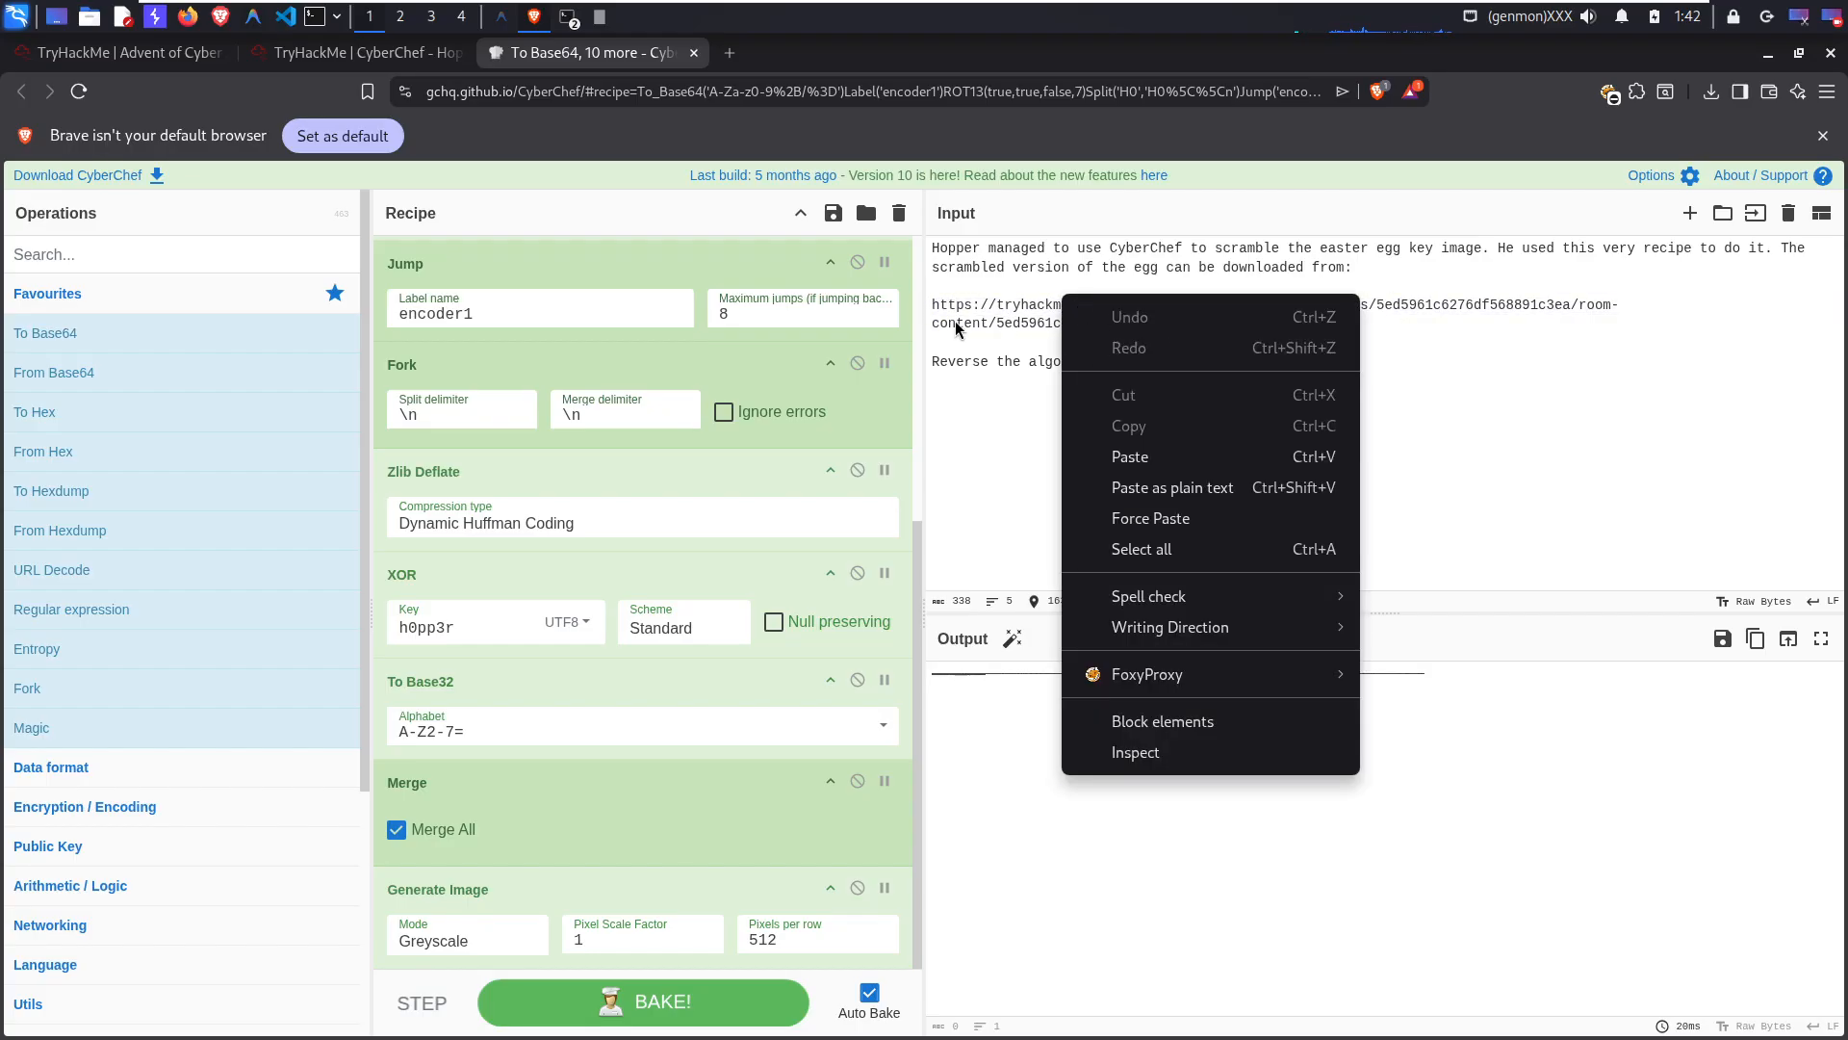
left_click(1197, 387)
left_click_drag(1382, 329, 921, 310)
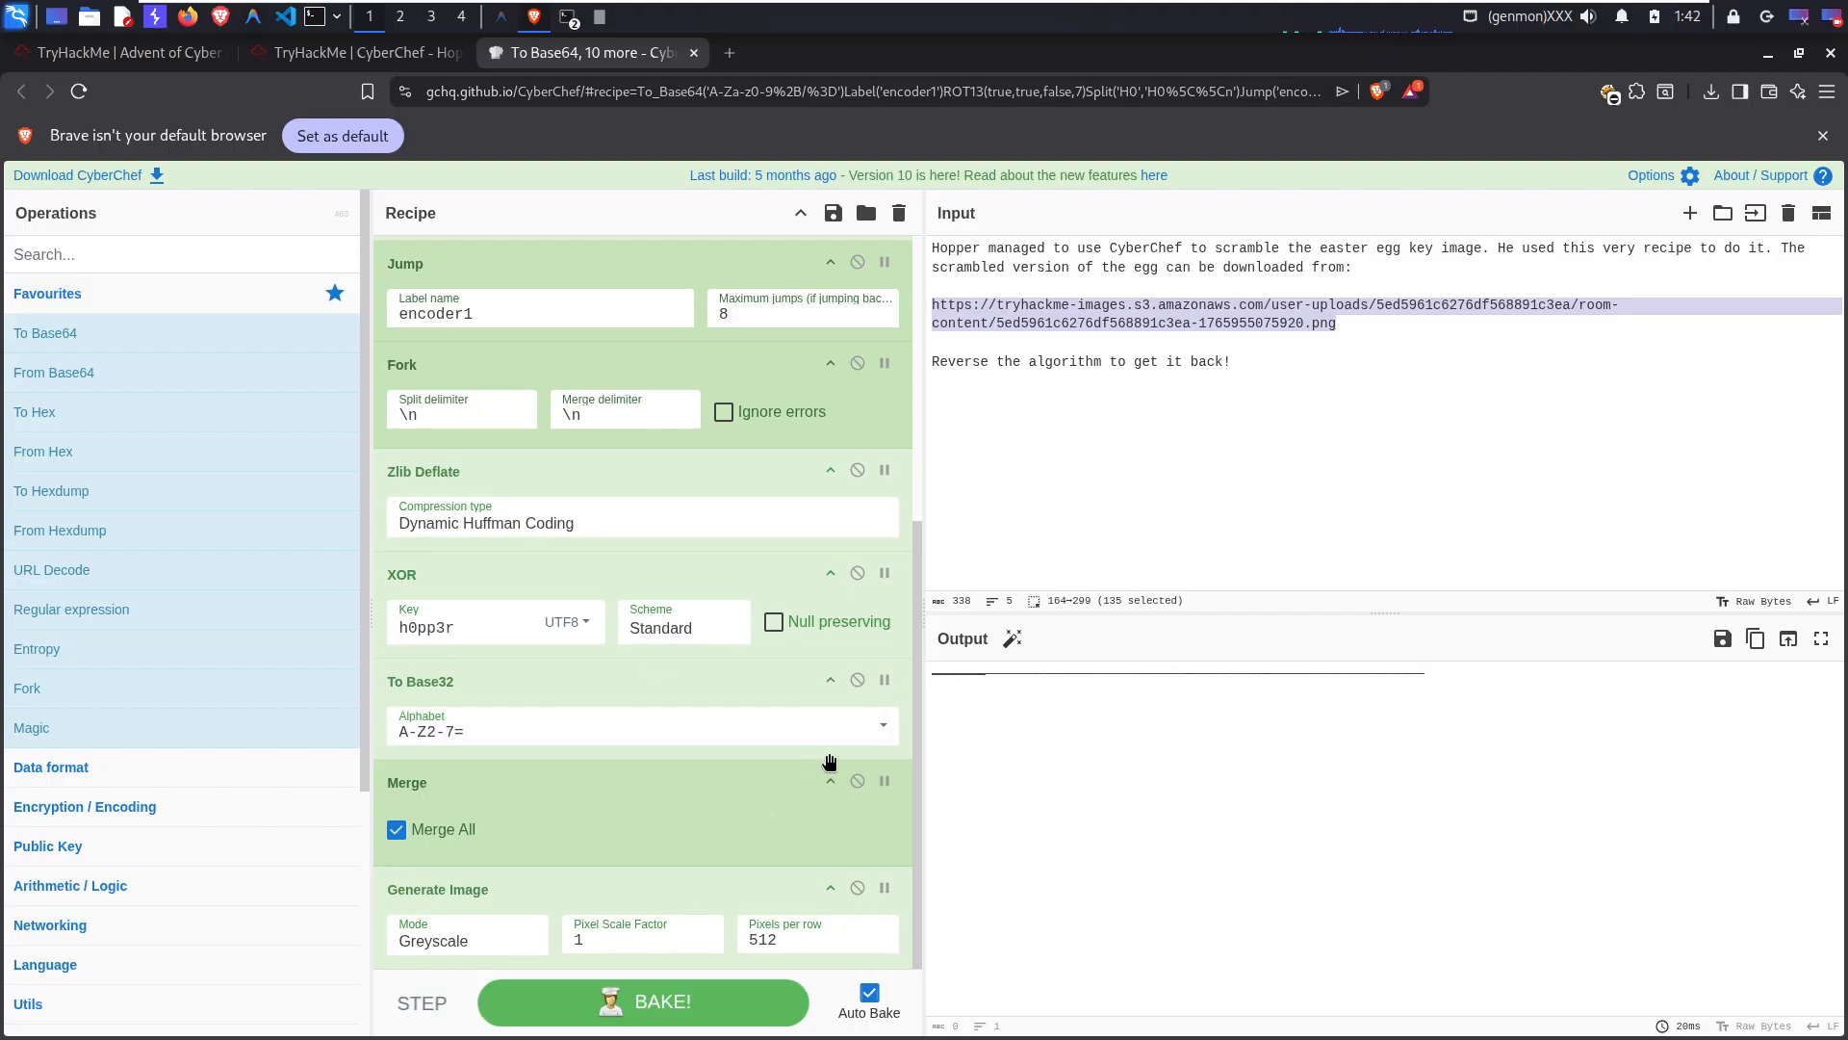
right_click(1124, 324)
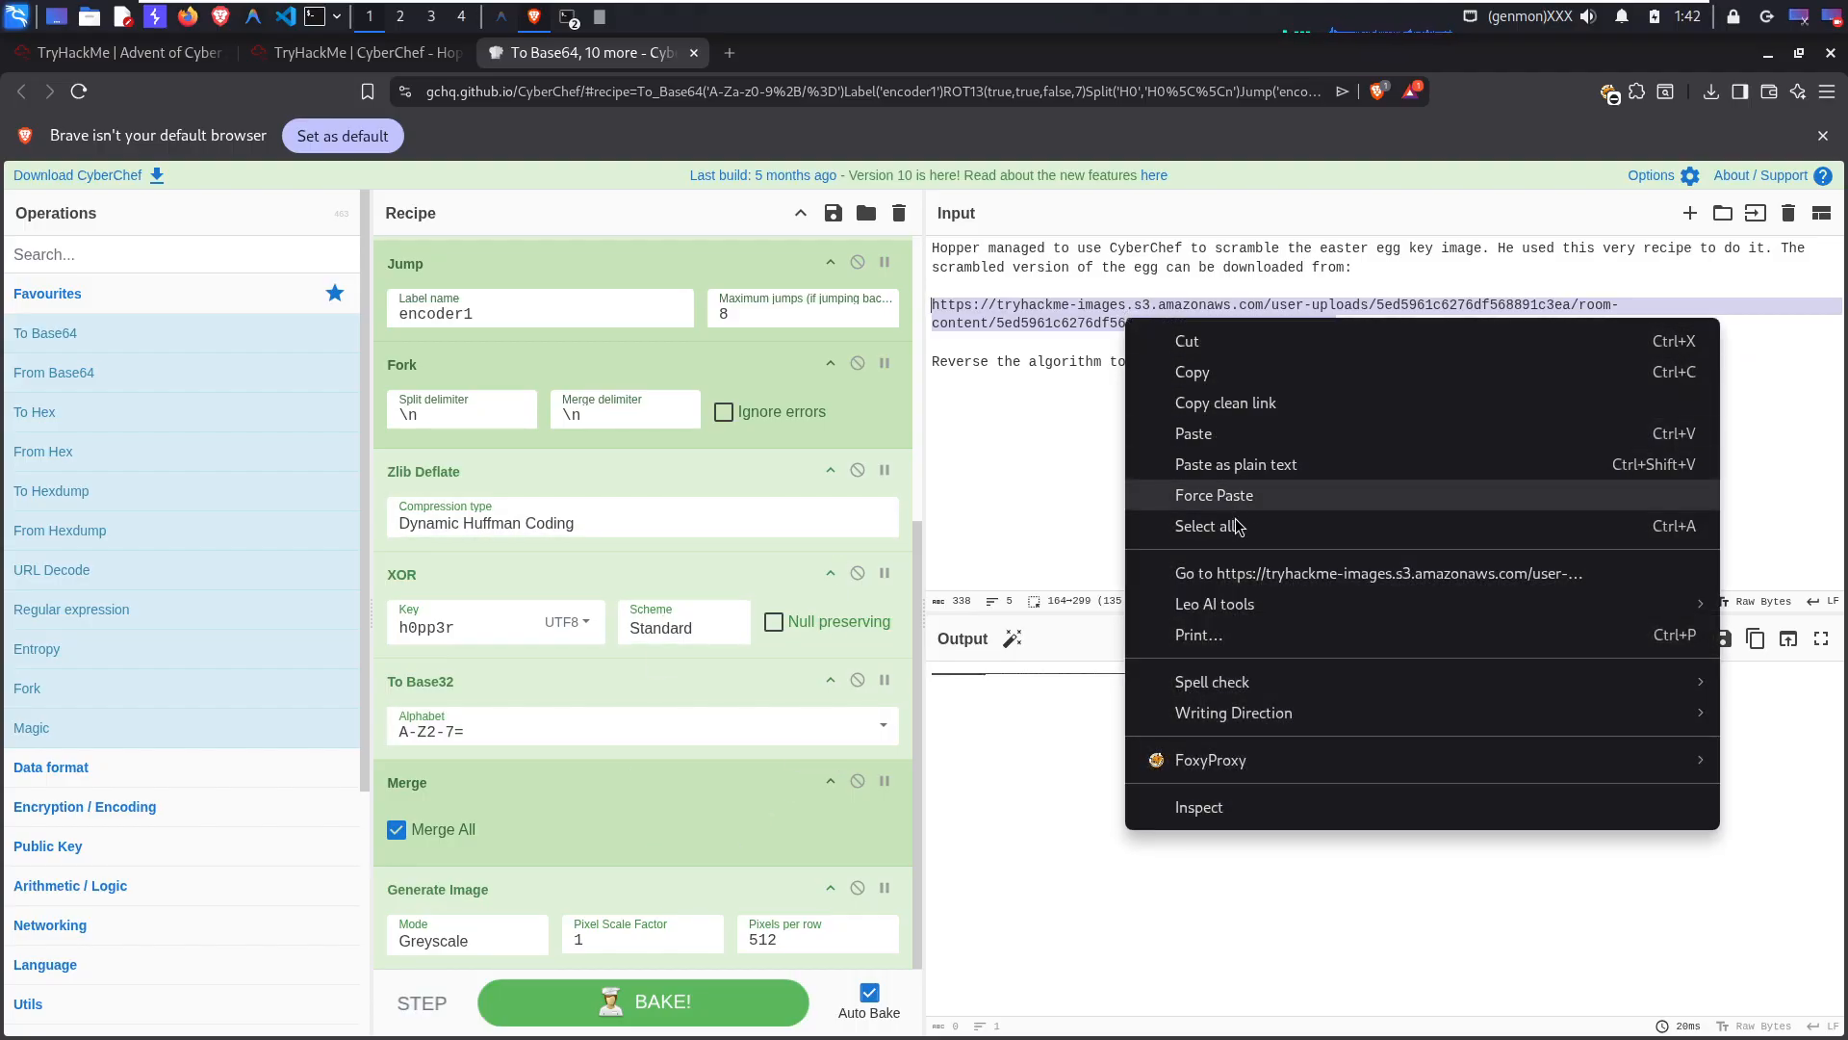
left_click(1242, 573)
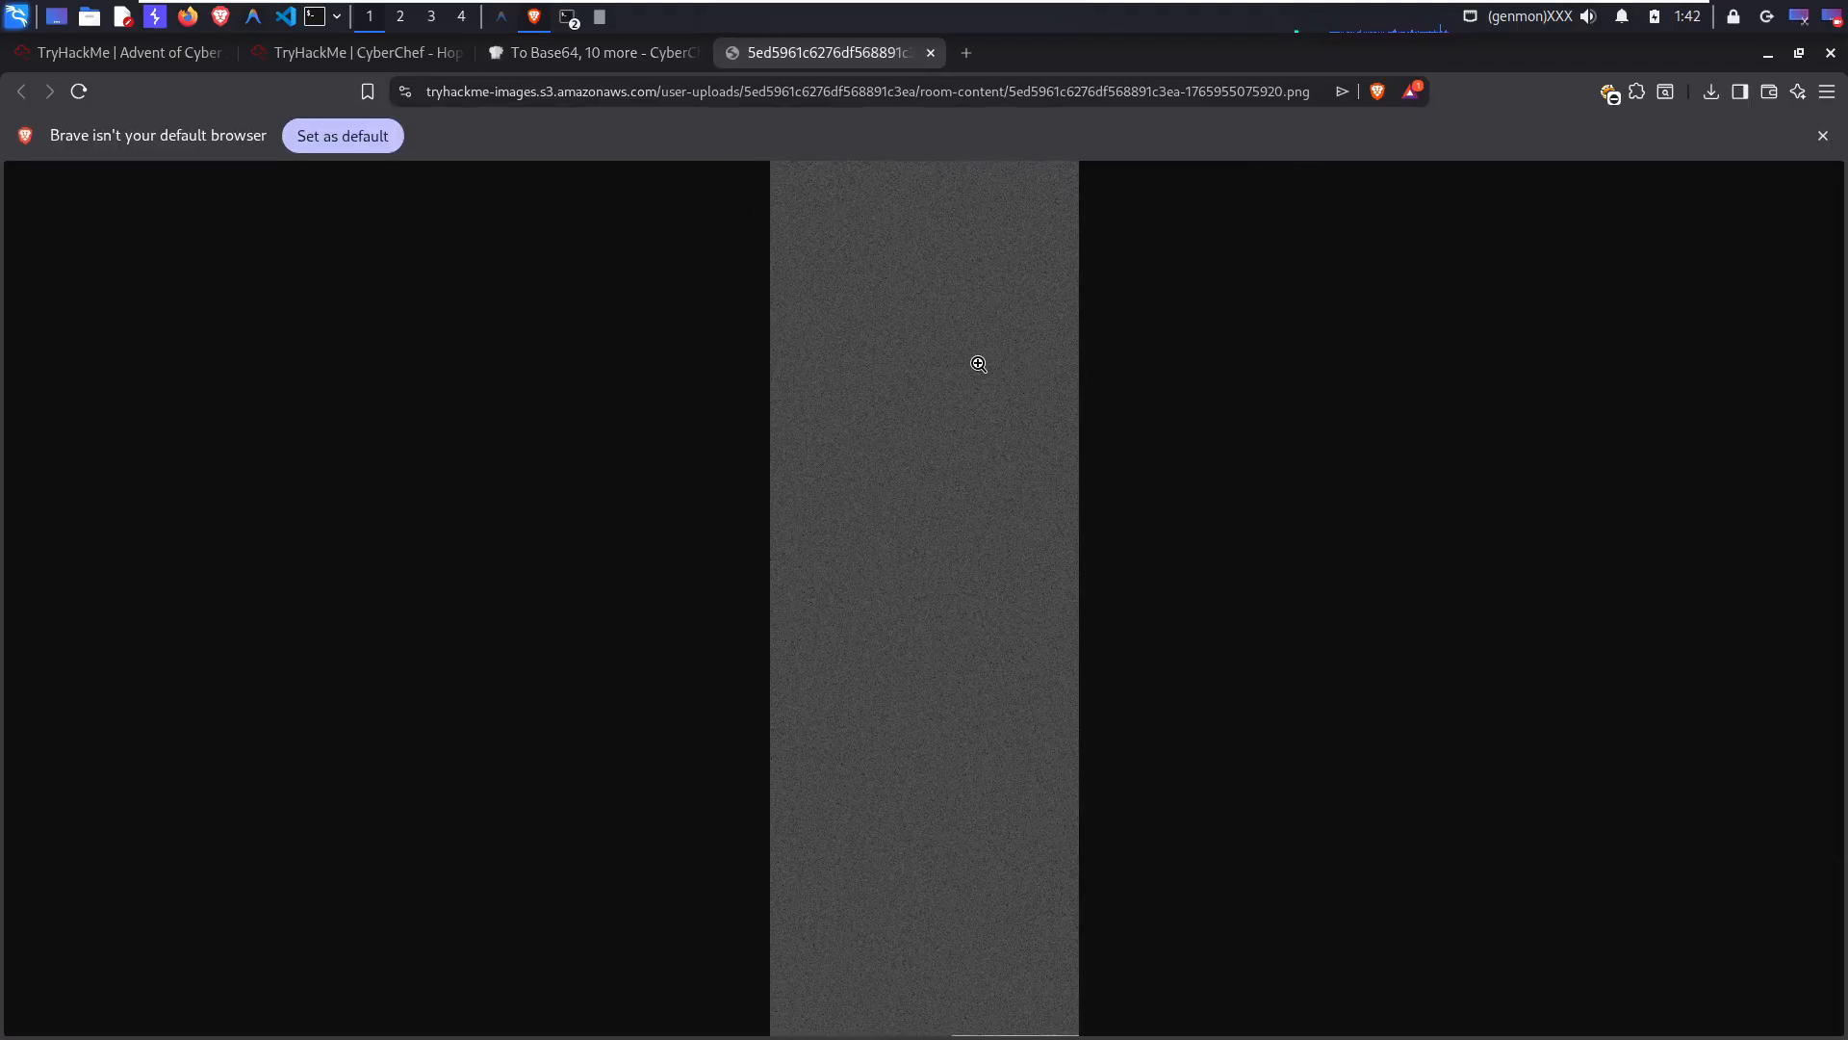
right_click(954, 335)
left_click(1047, 383)
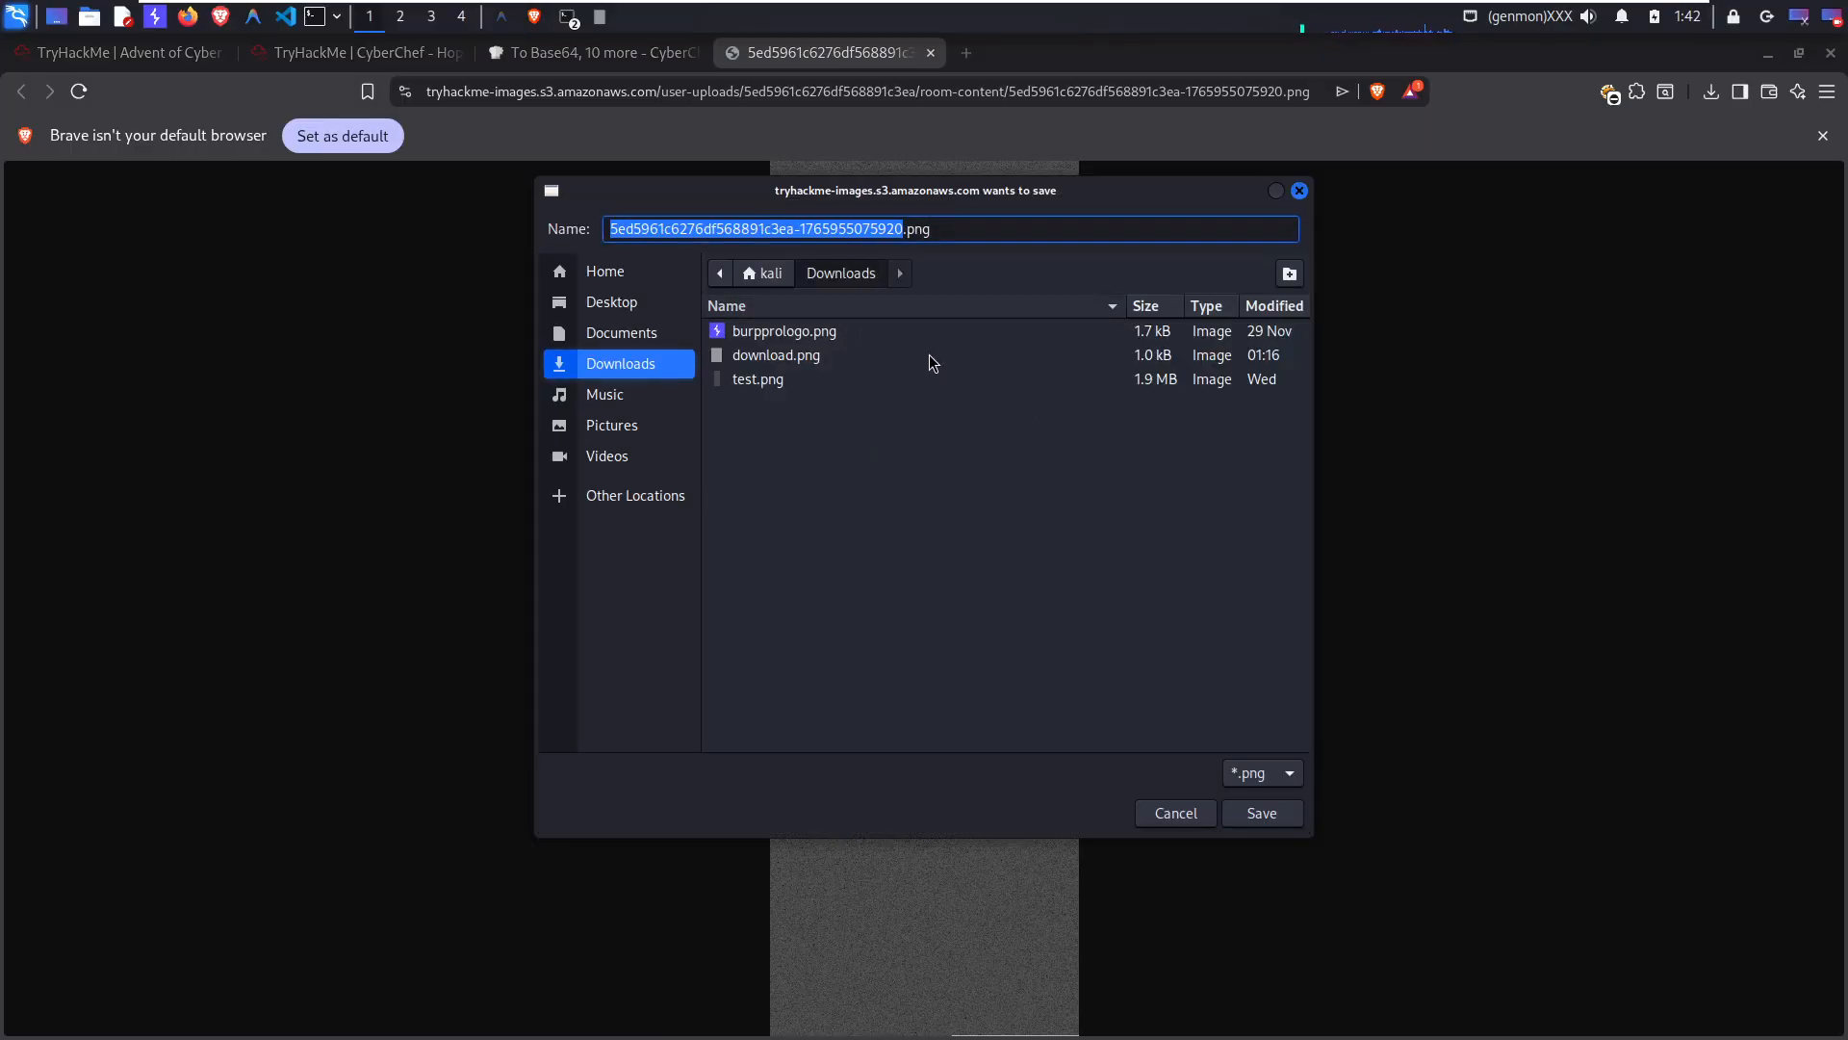
left_click_drag(972, 228, 544, 222)
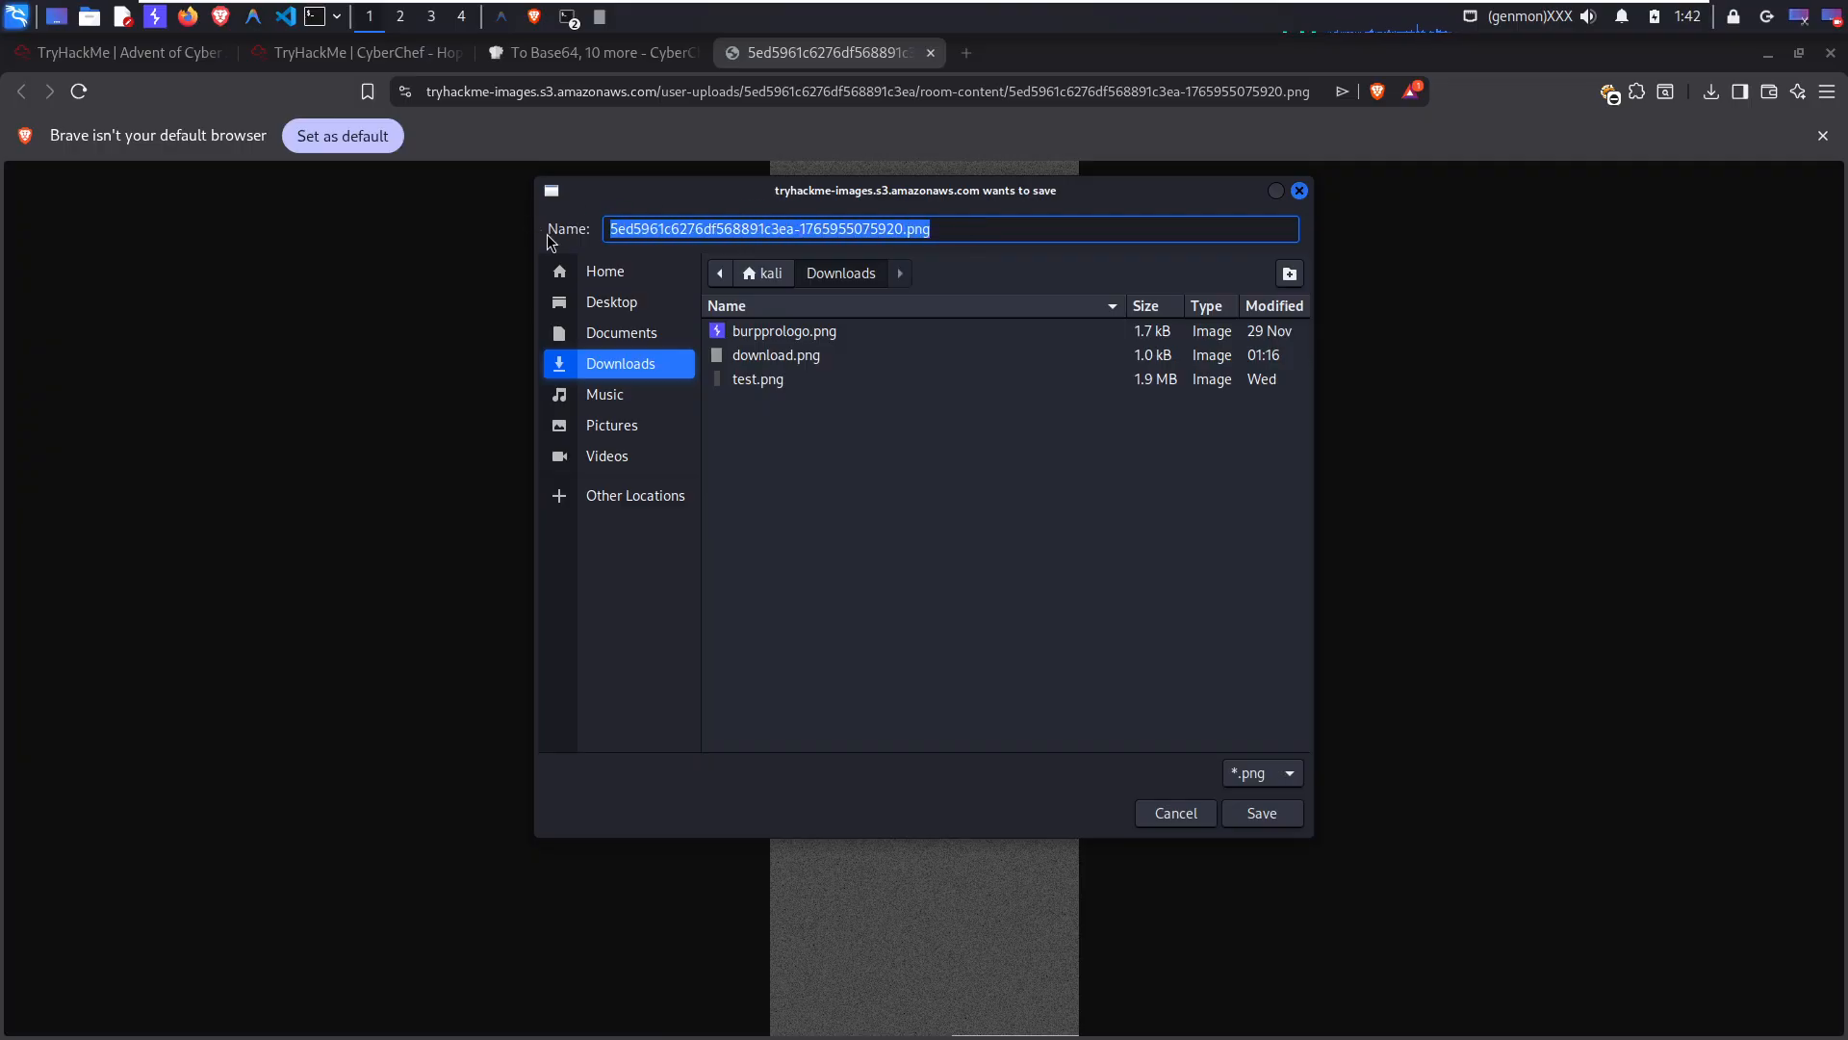
left_click(965, 221)
mouse_move(947, 222)
left_mouse_down()
mouse_move(886, 219)
mouse_move(915, 219)
left_mouse_up()
left_click(986, 228)
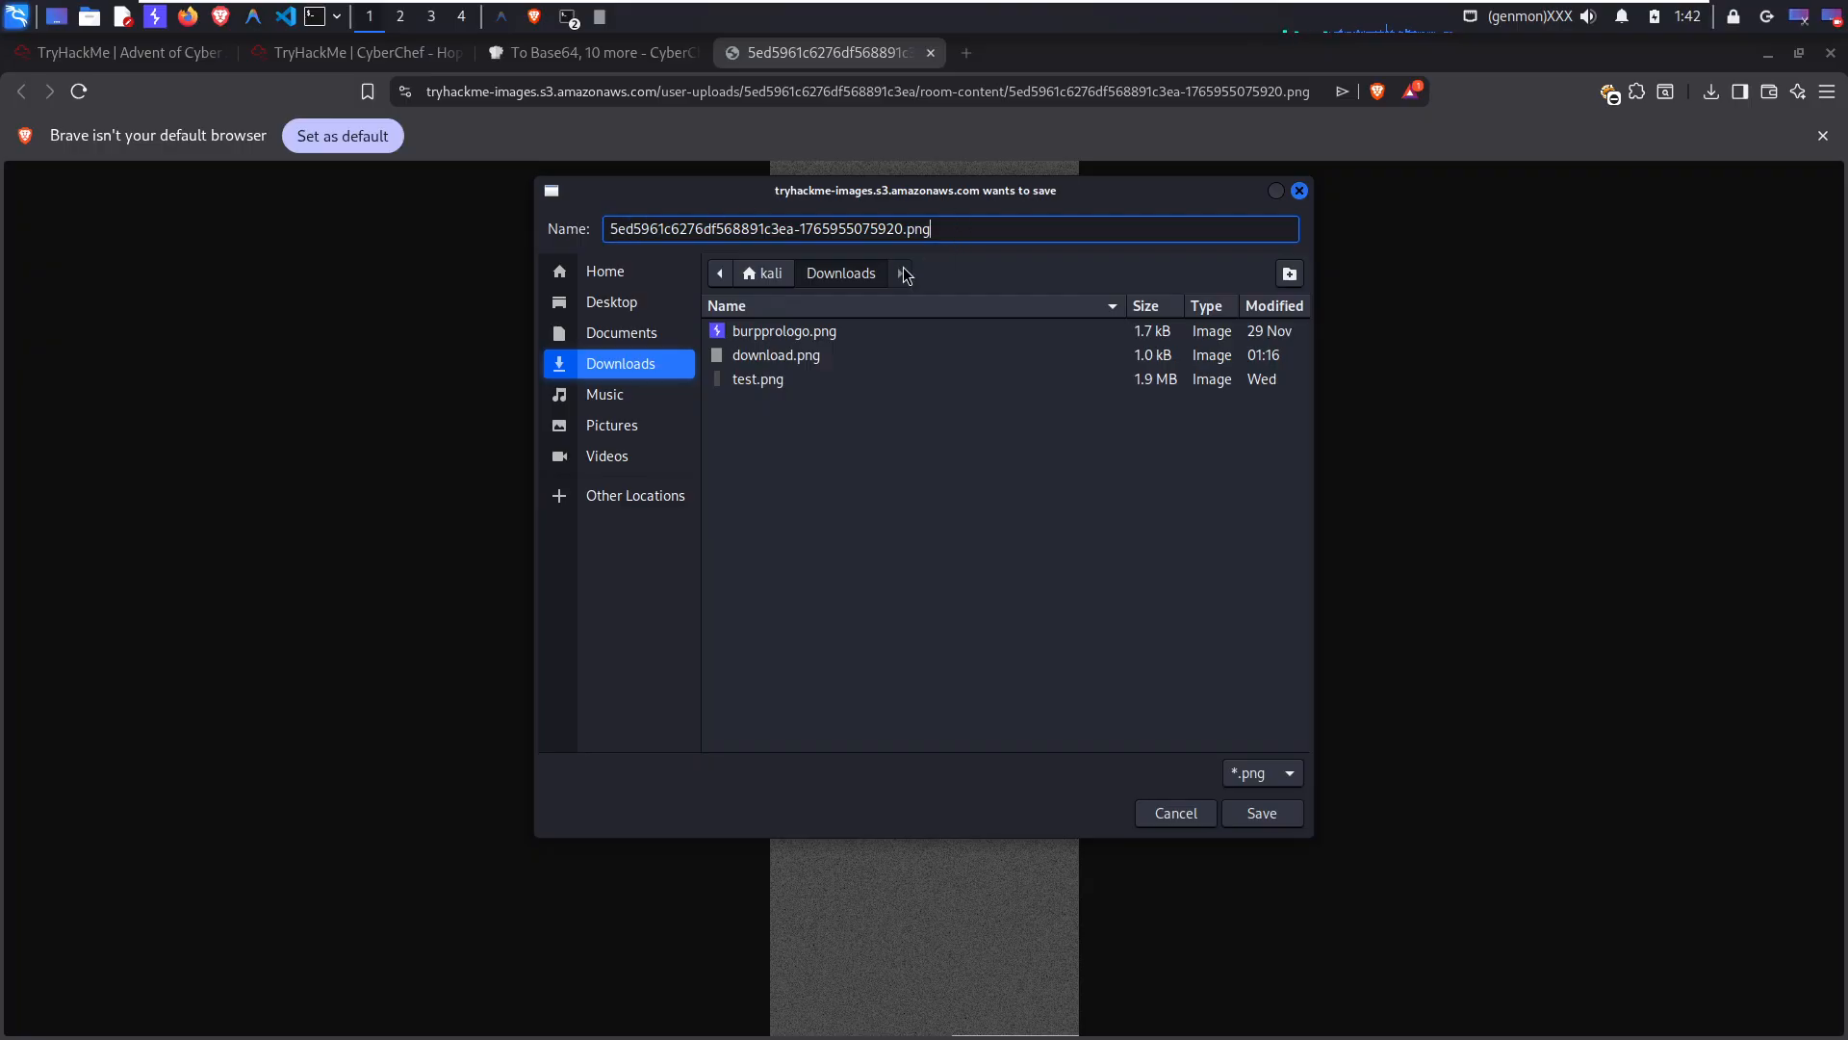
left_click(806, 381)
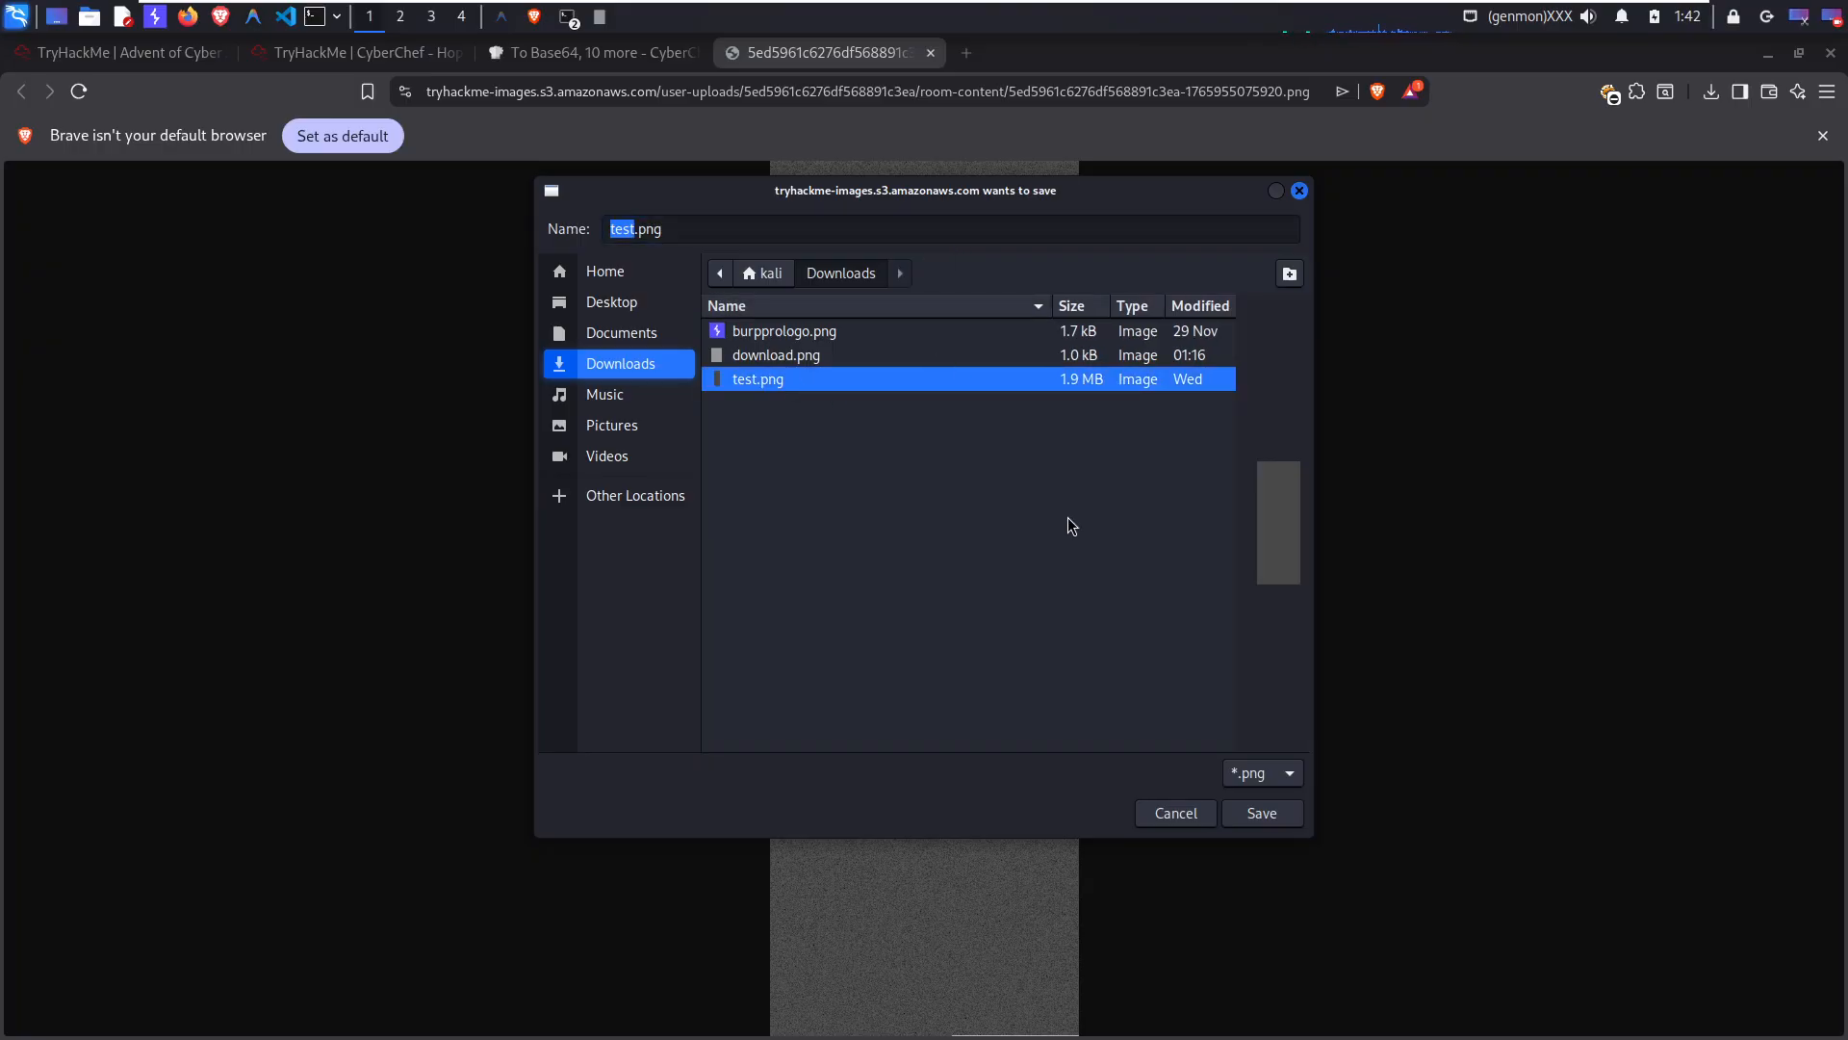
left_click(1300, 191)
left_click(1721, 94)
left_click(1721, 92)
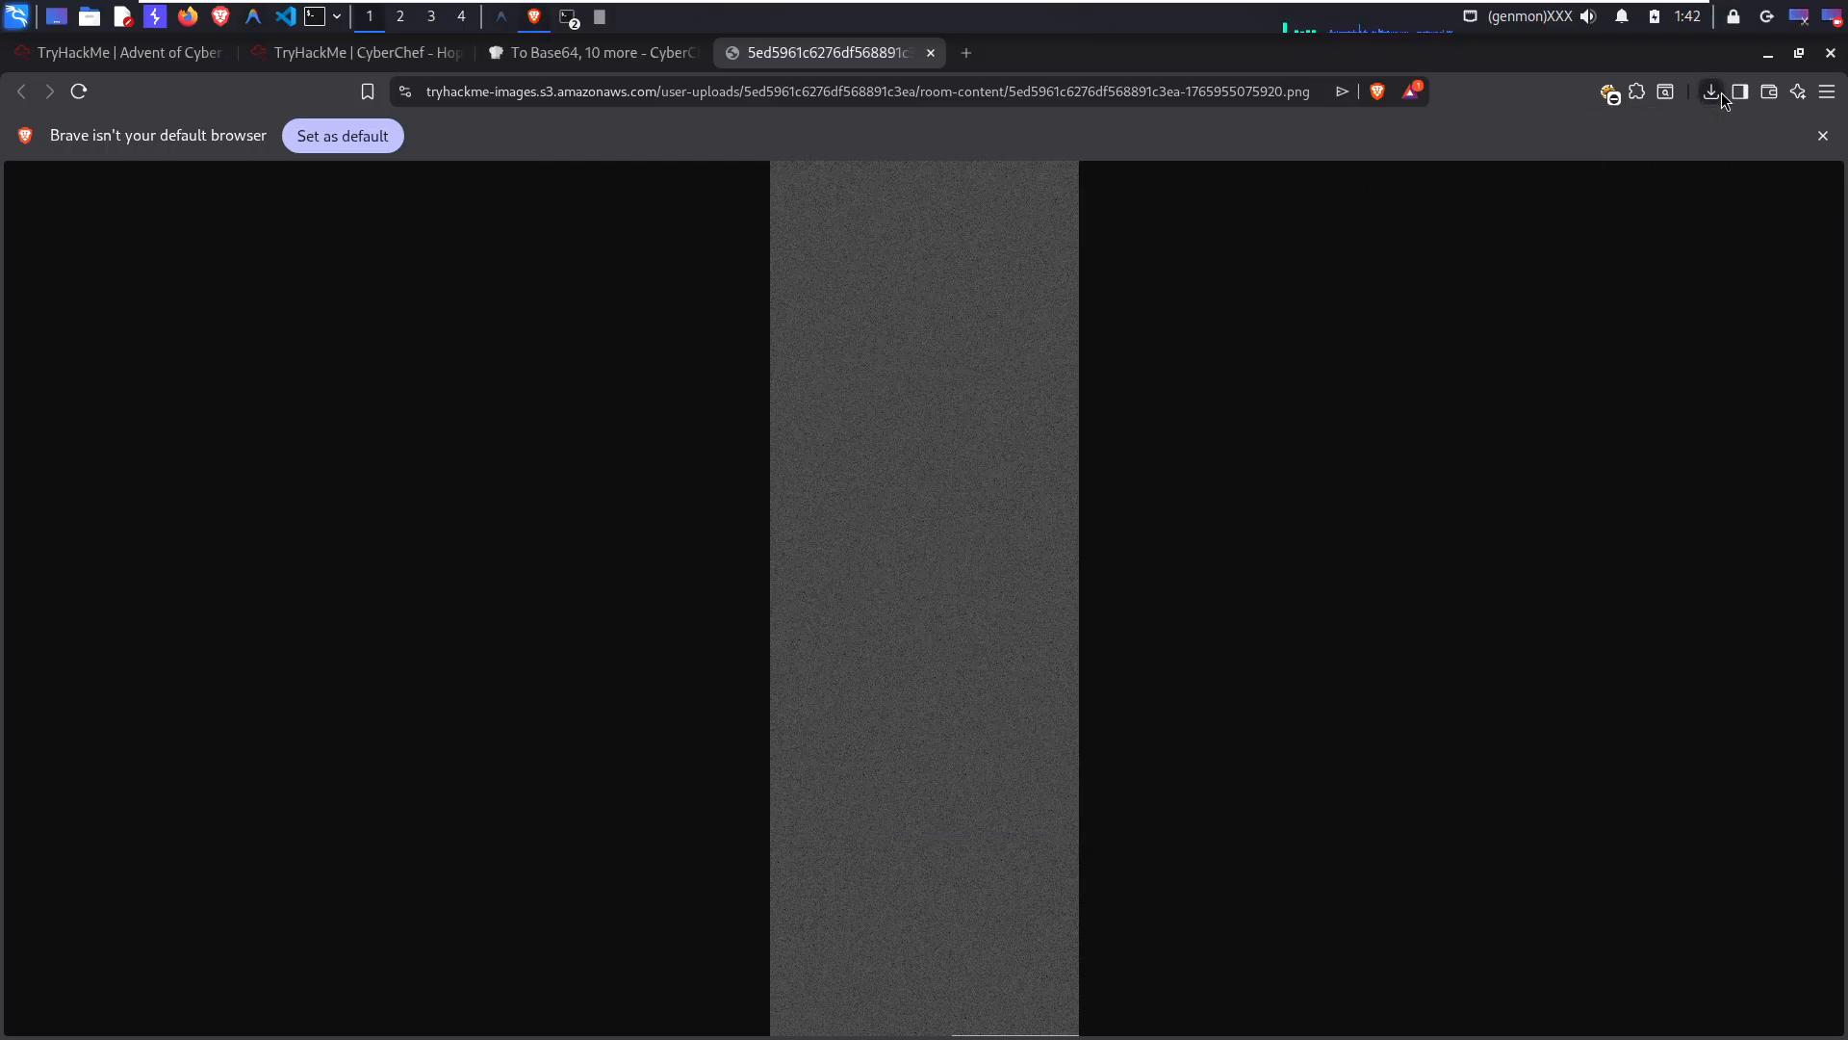
Step: Close the scrambled image and examine every operation of the scrambling recipe, from To Base64 through Generate Image
left_click(932, 55)
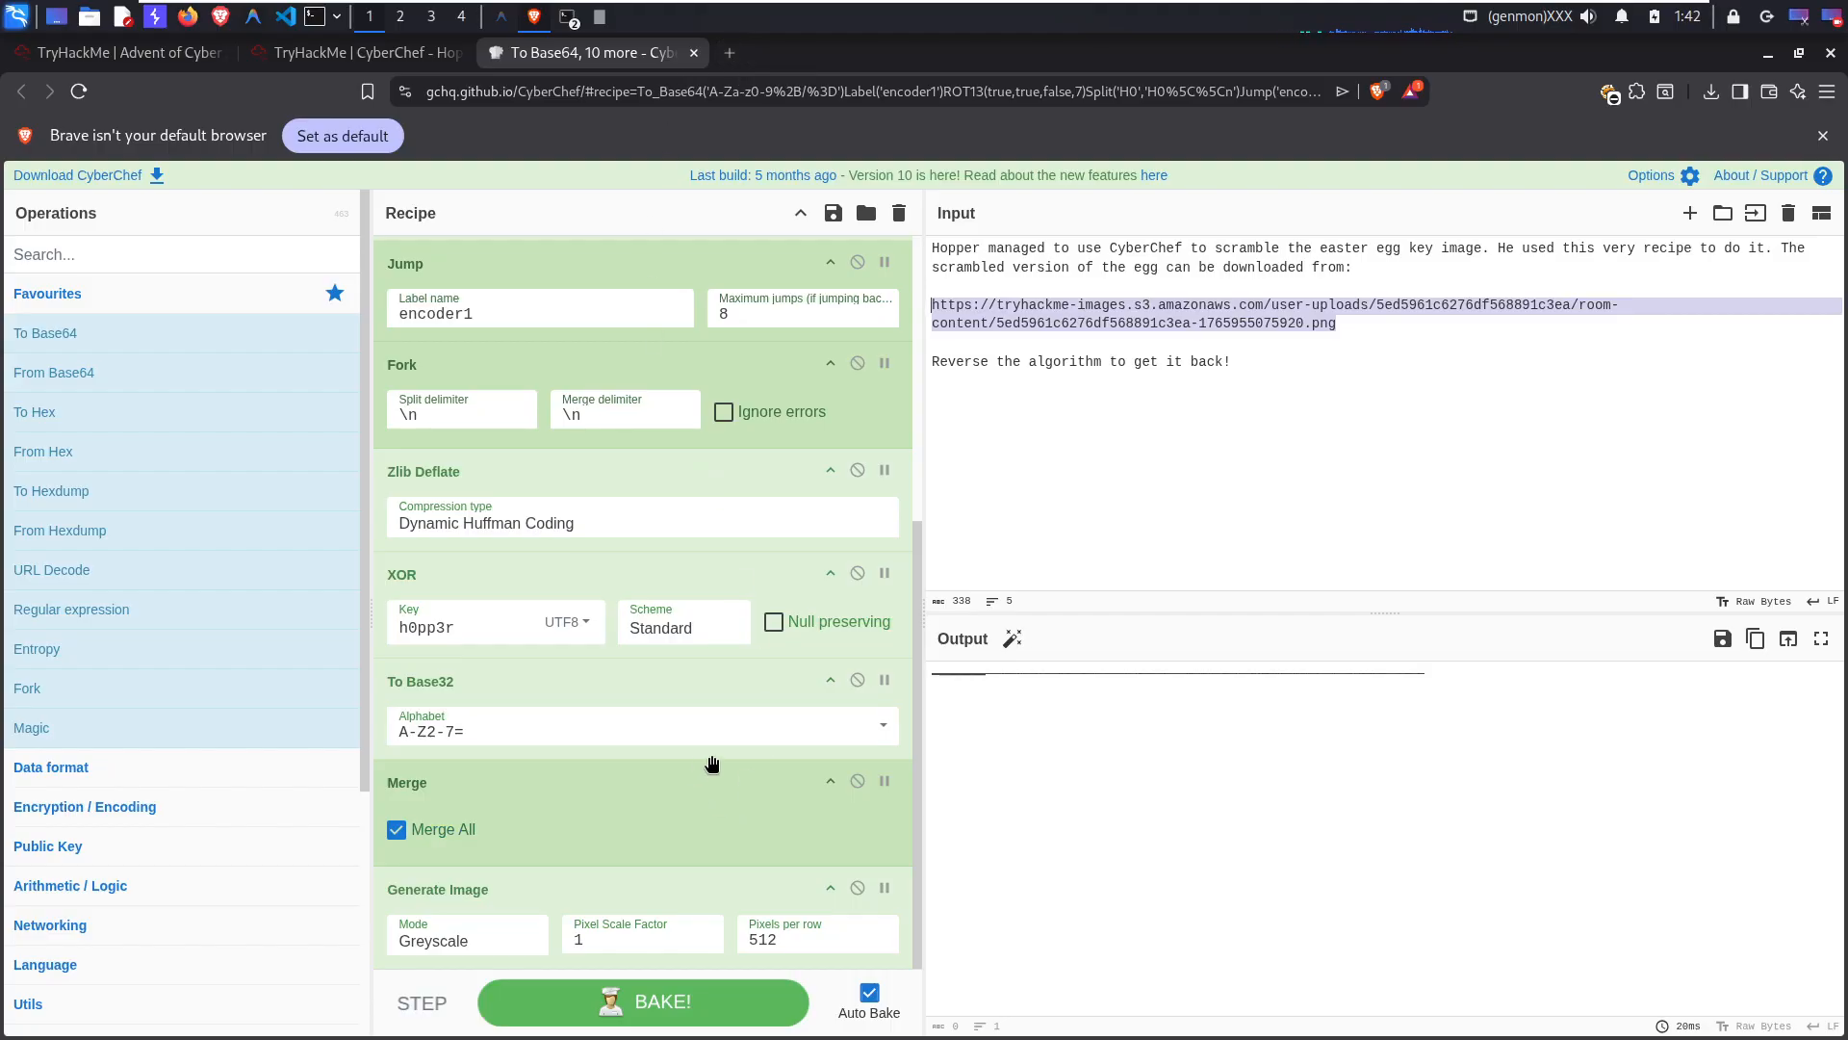
scroll(524, 534, "up", 5)
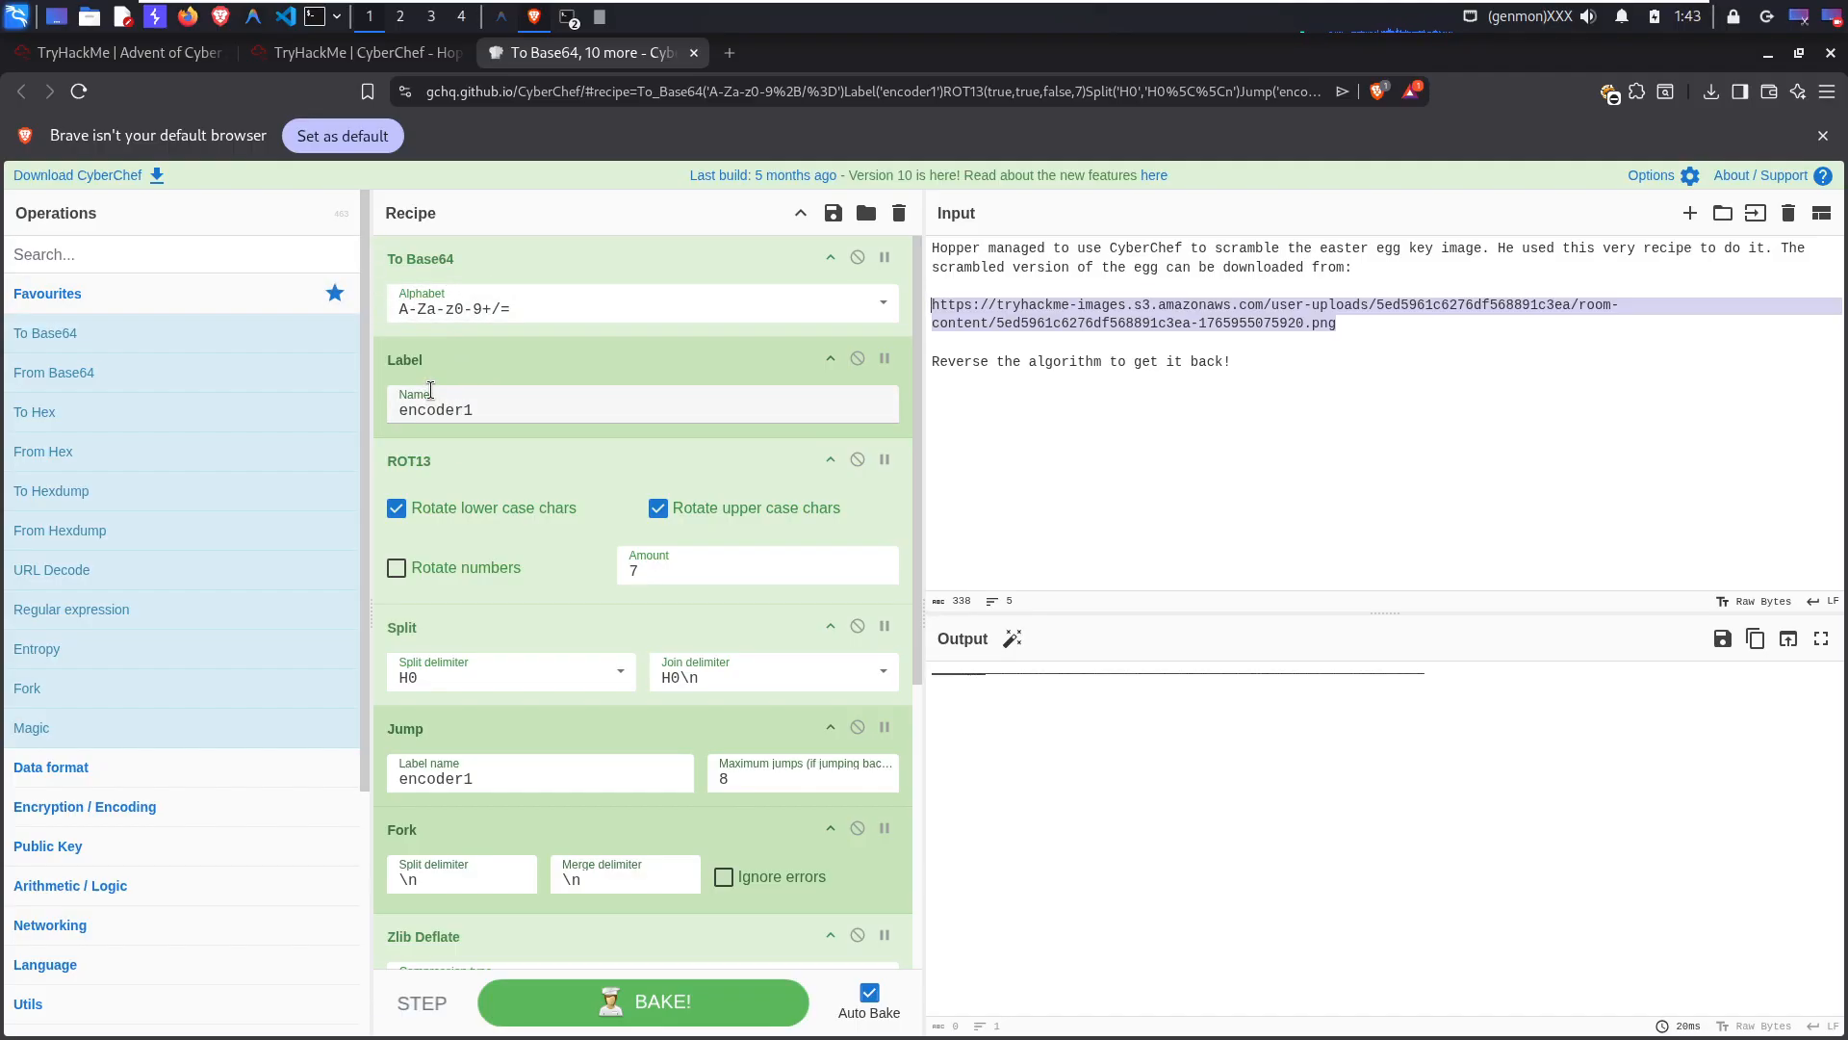
scroll(446, 360, "down", 3)
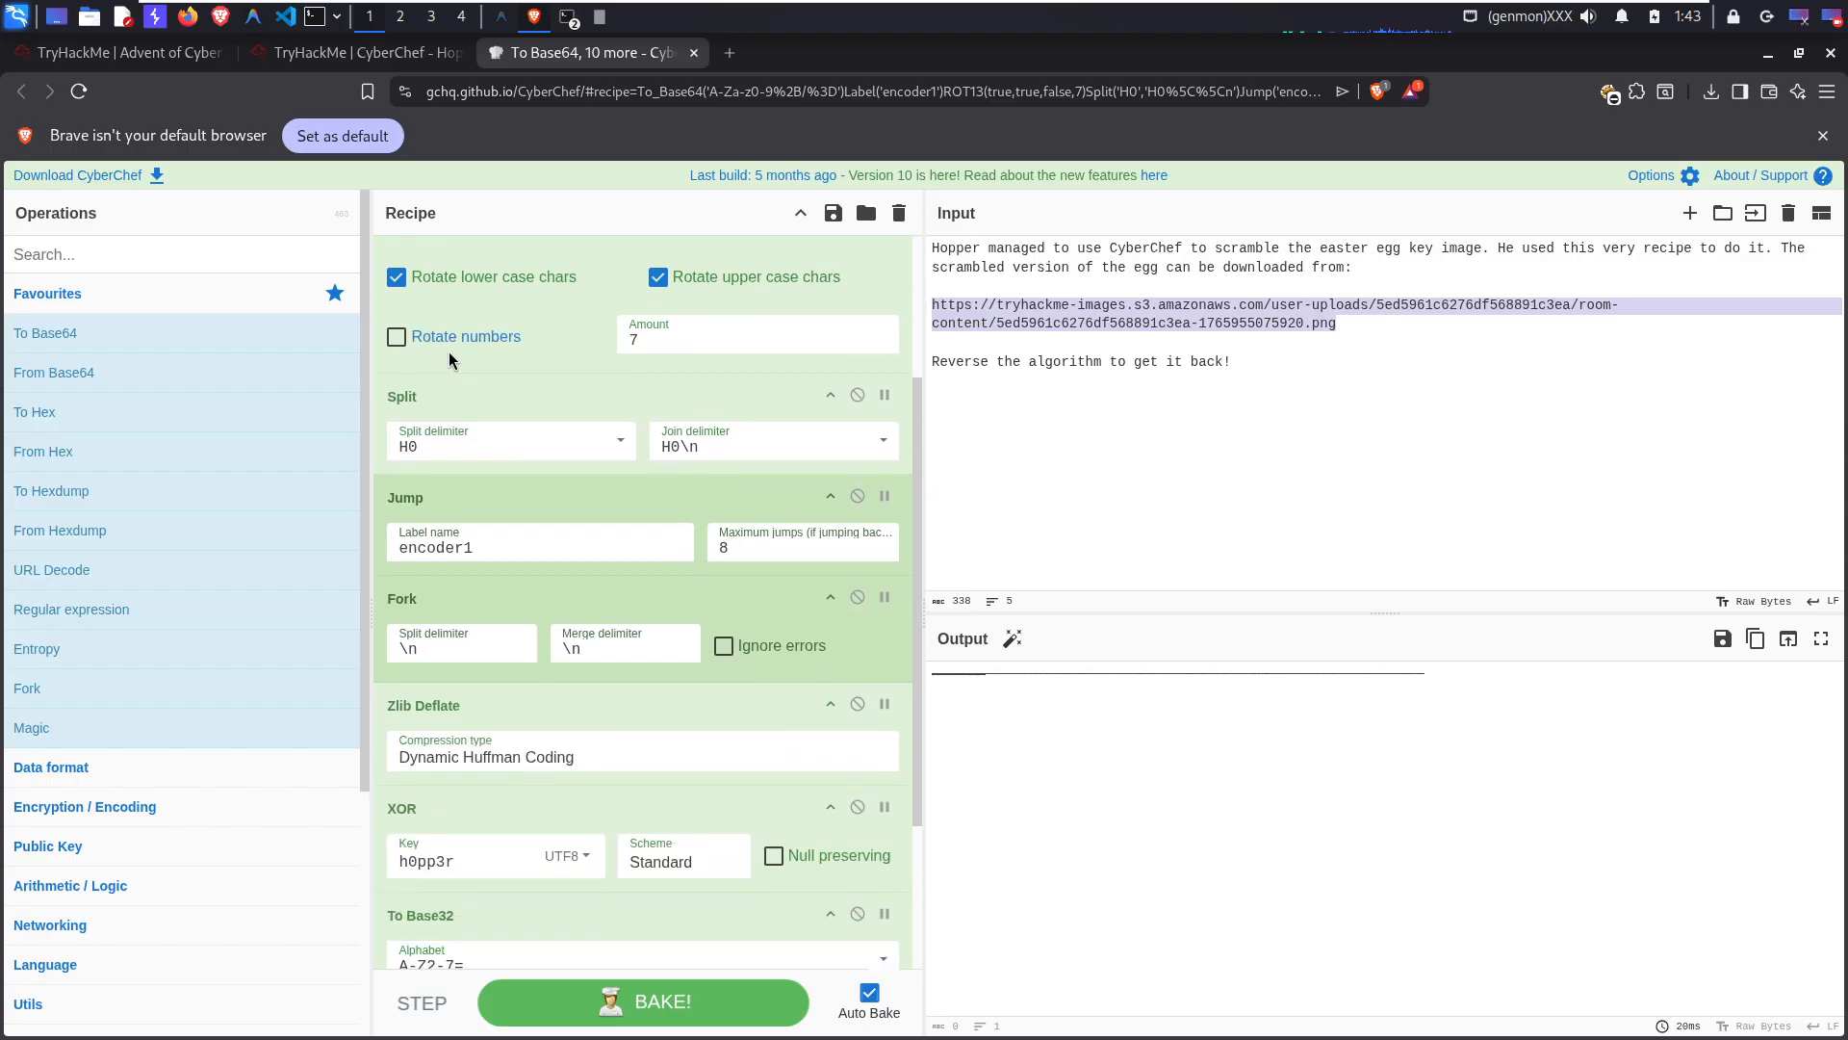
scroll(449, 360, "up", 3)
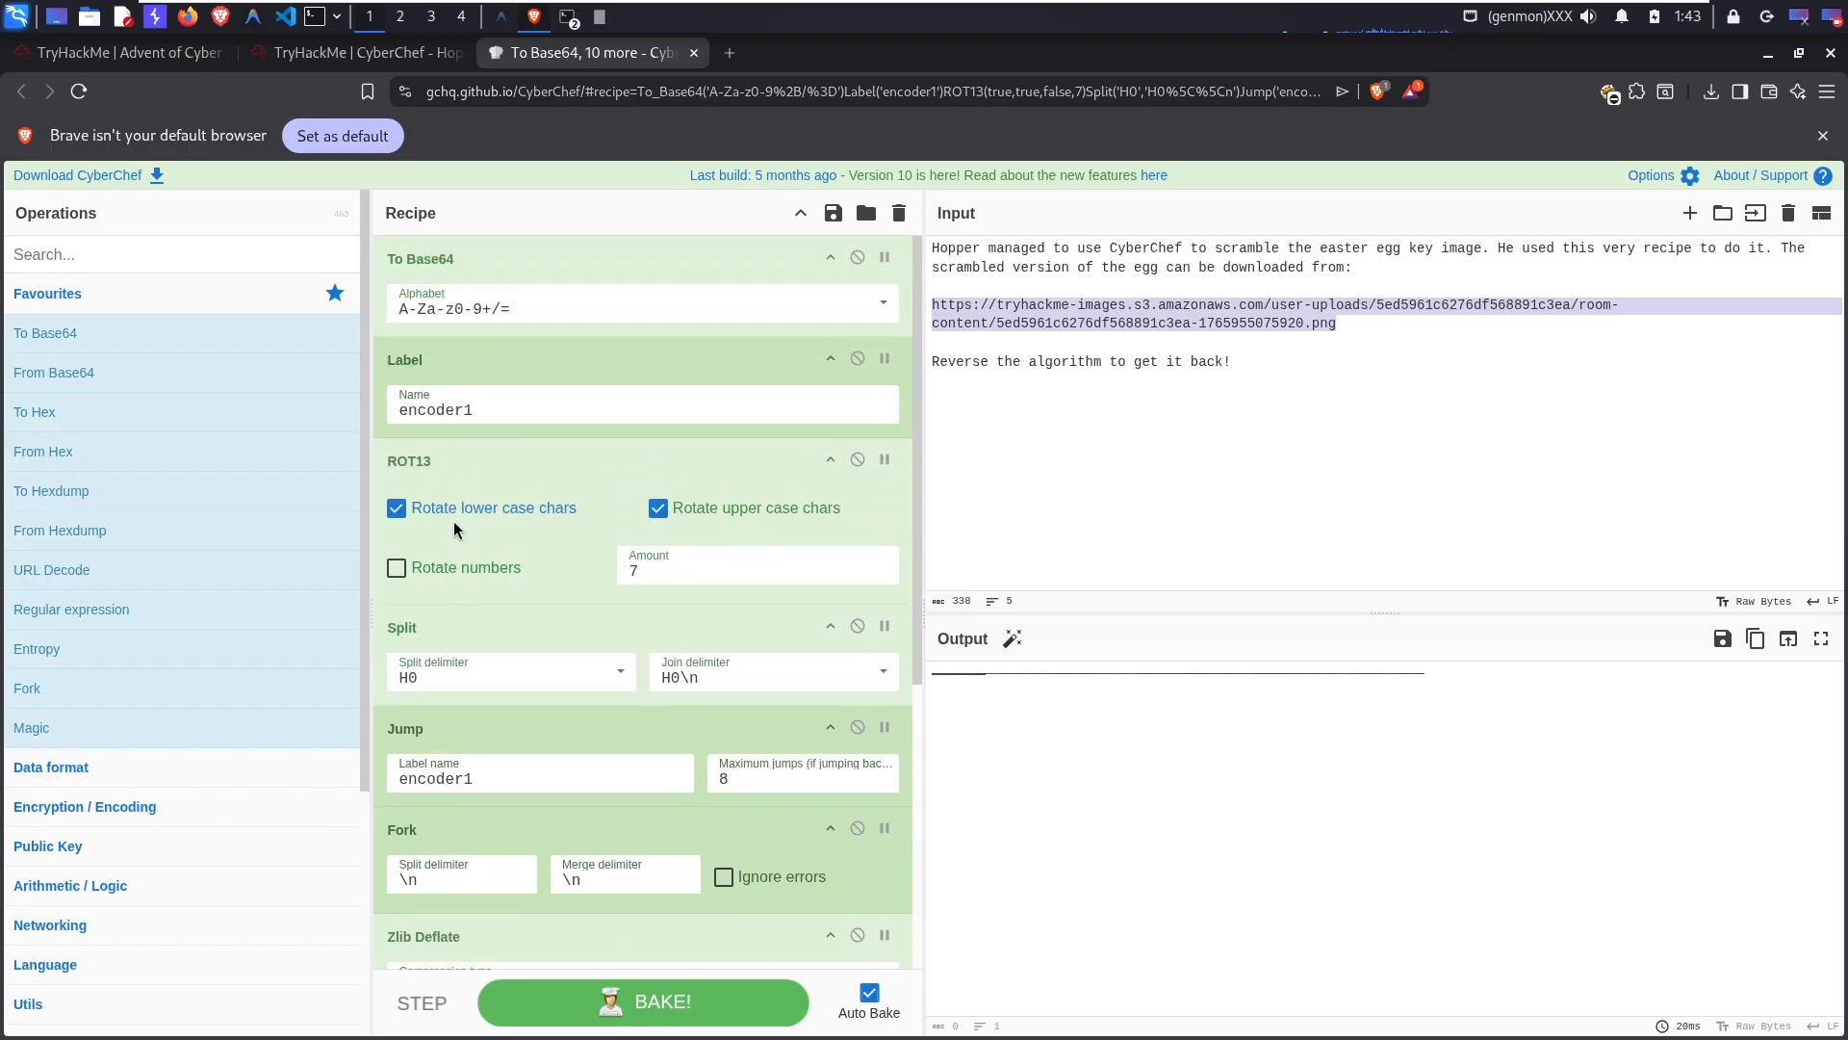
scroll(551, 572, "down", 4)
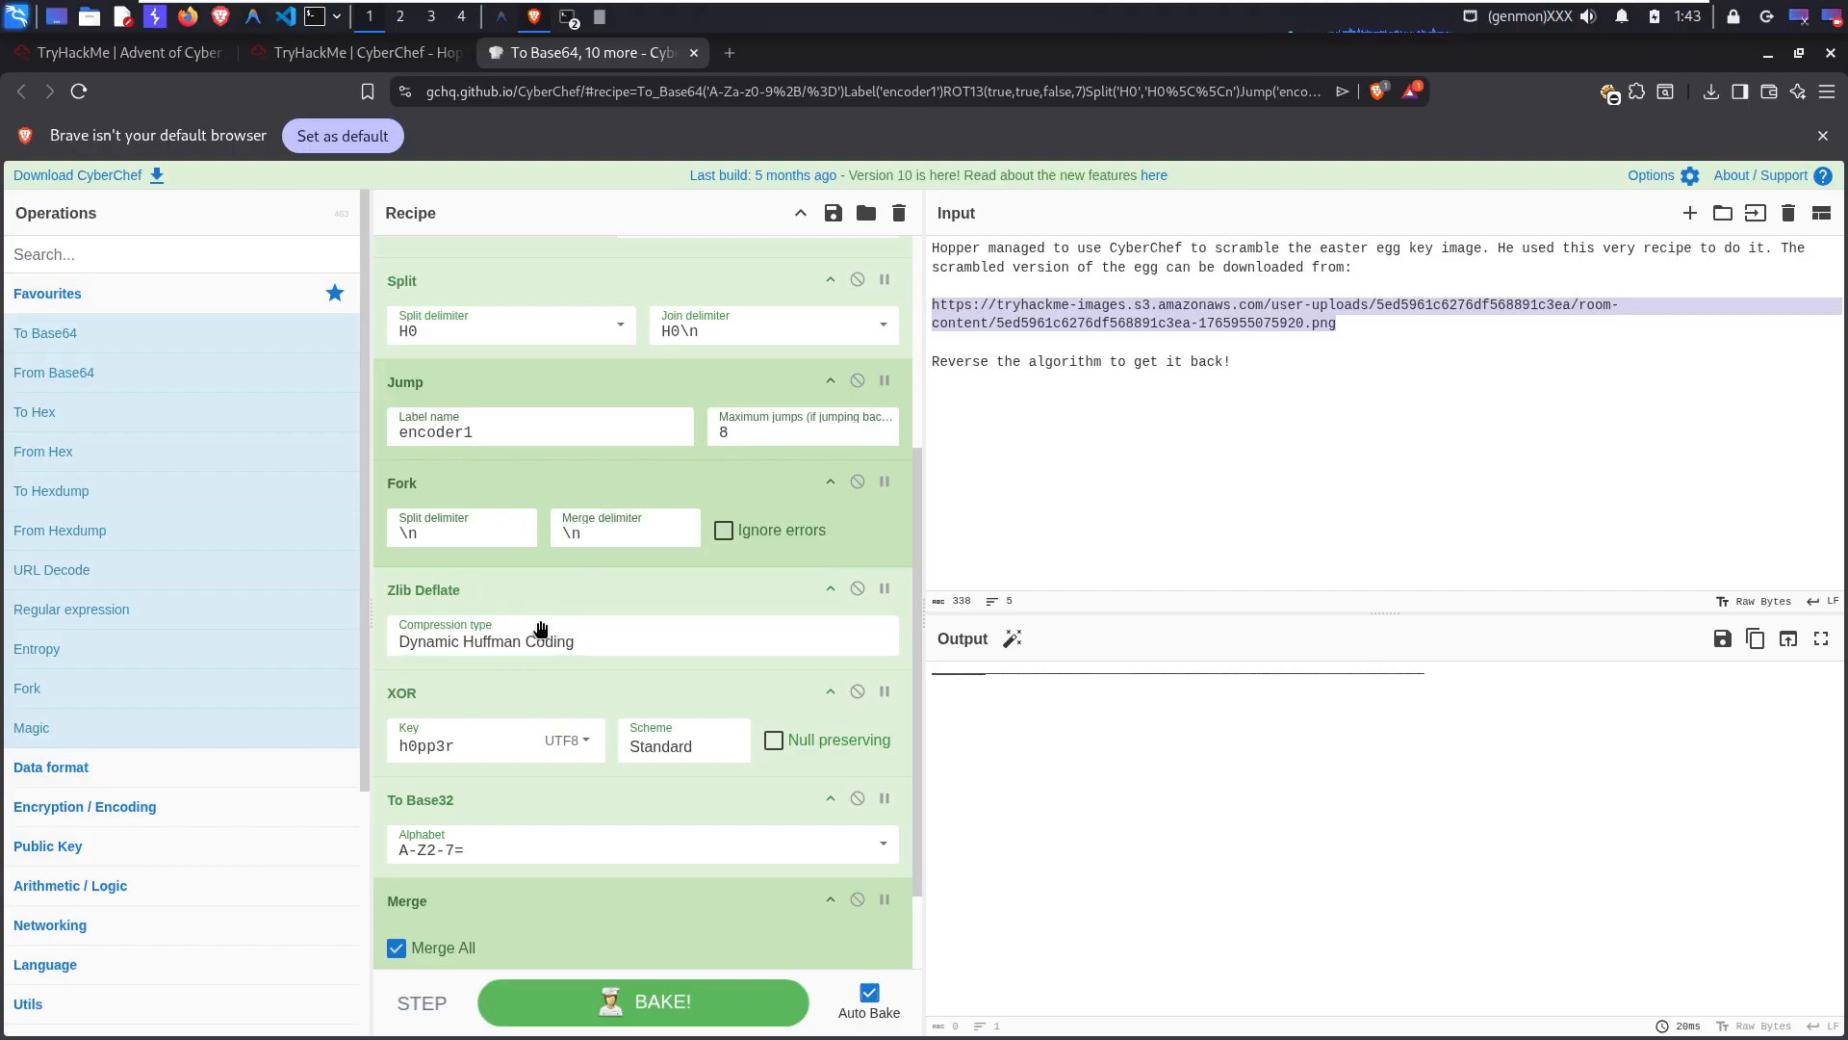
scroll(447, 717, "down", 2)
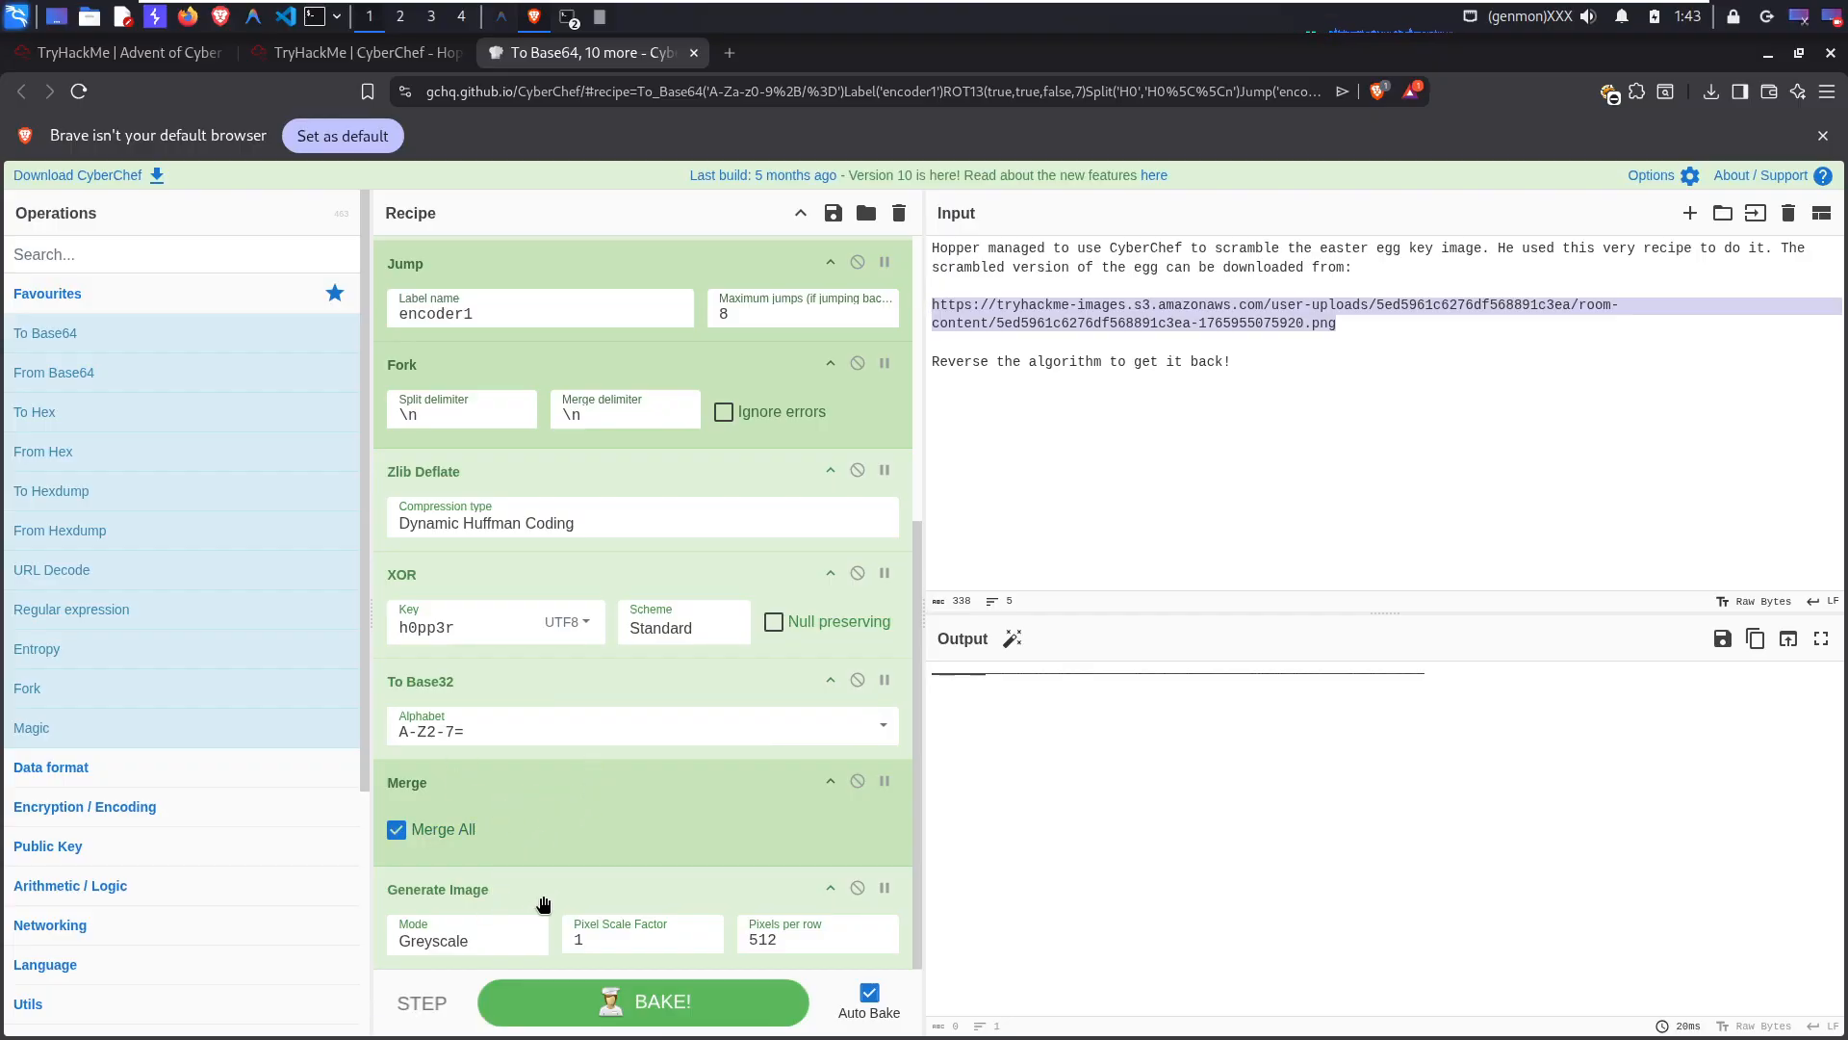
Step: Load the copied decoding recipe link, which starts with Fork and From Base32, in a new CyberChef tab
left_click(728, 53)
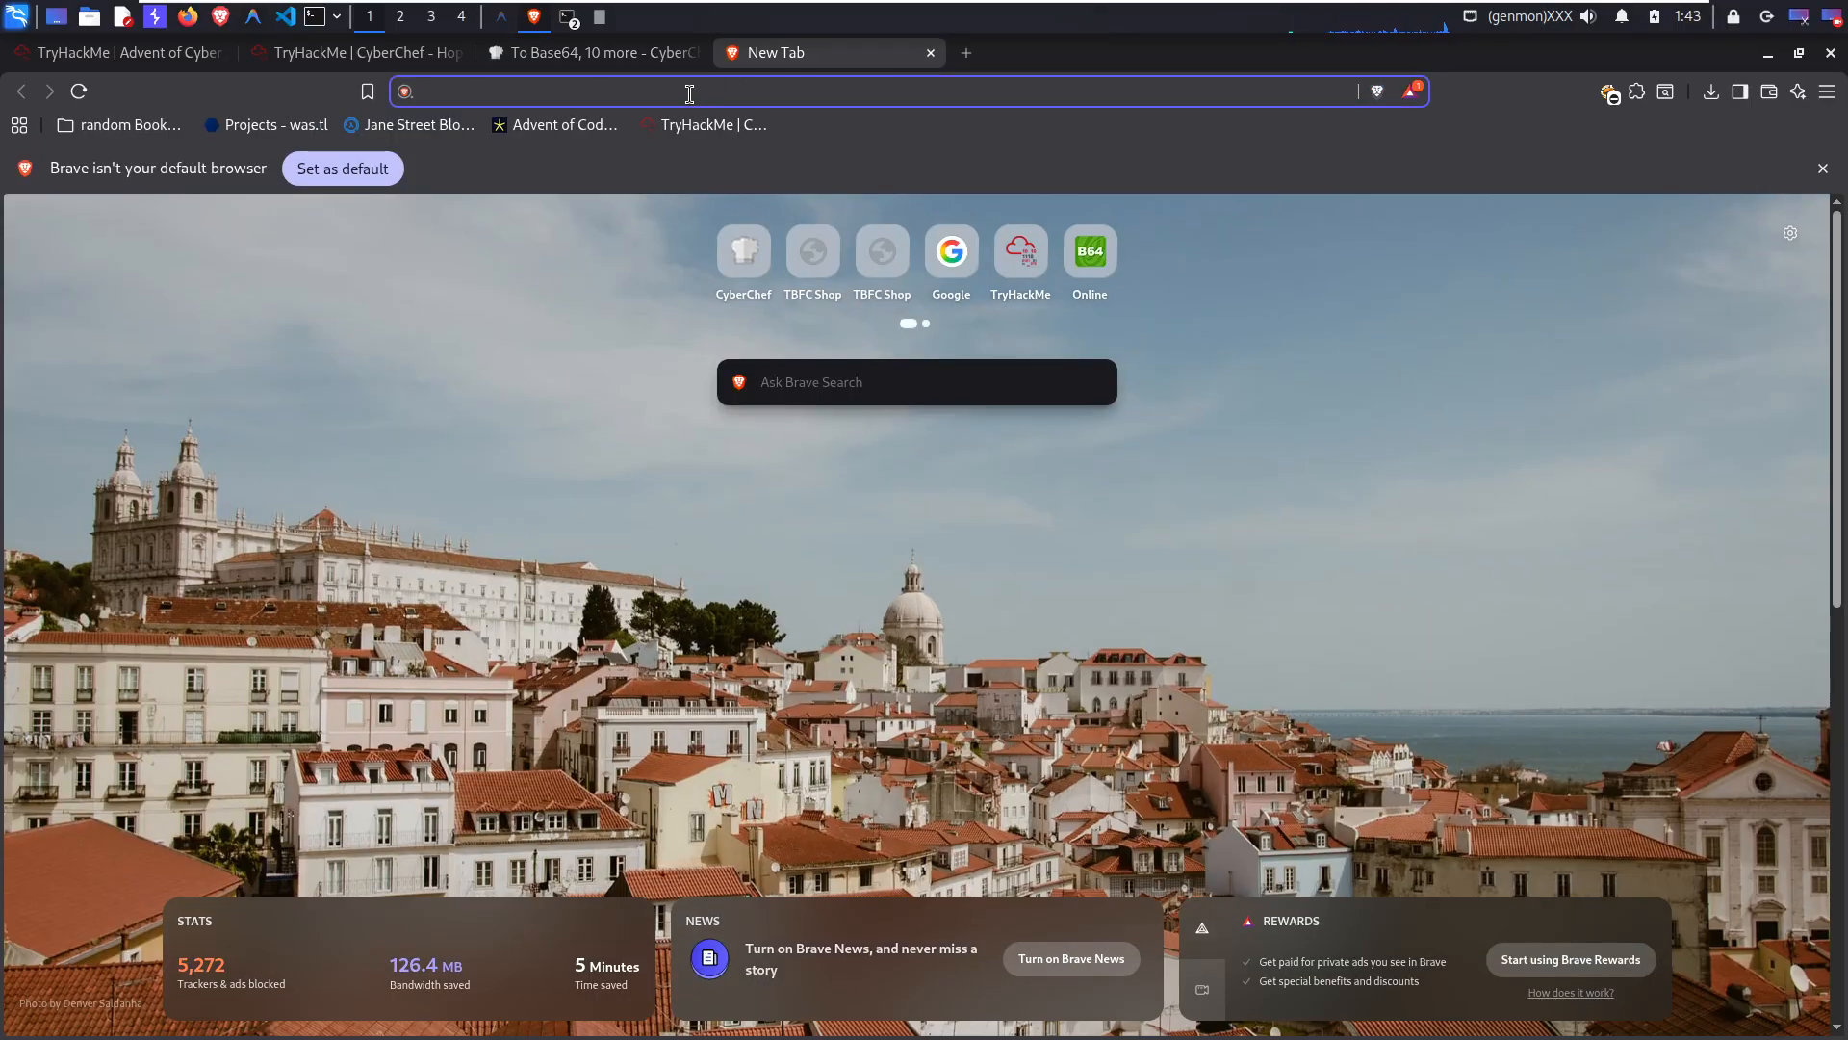
key("ctrl+v")
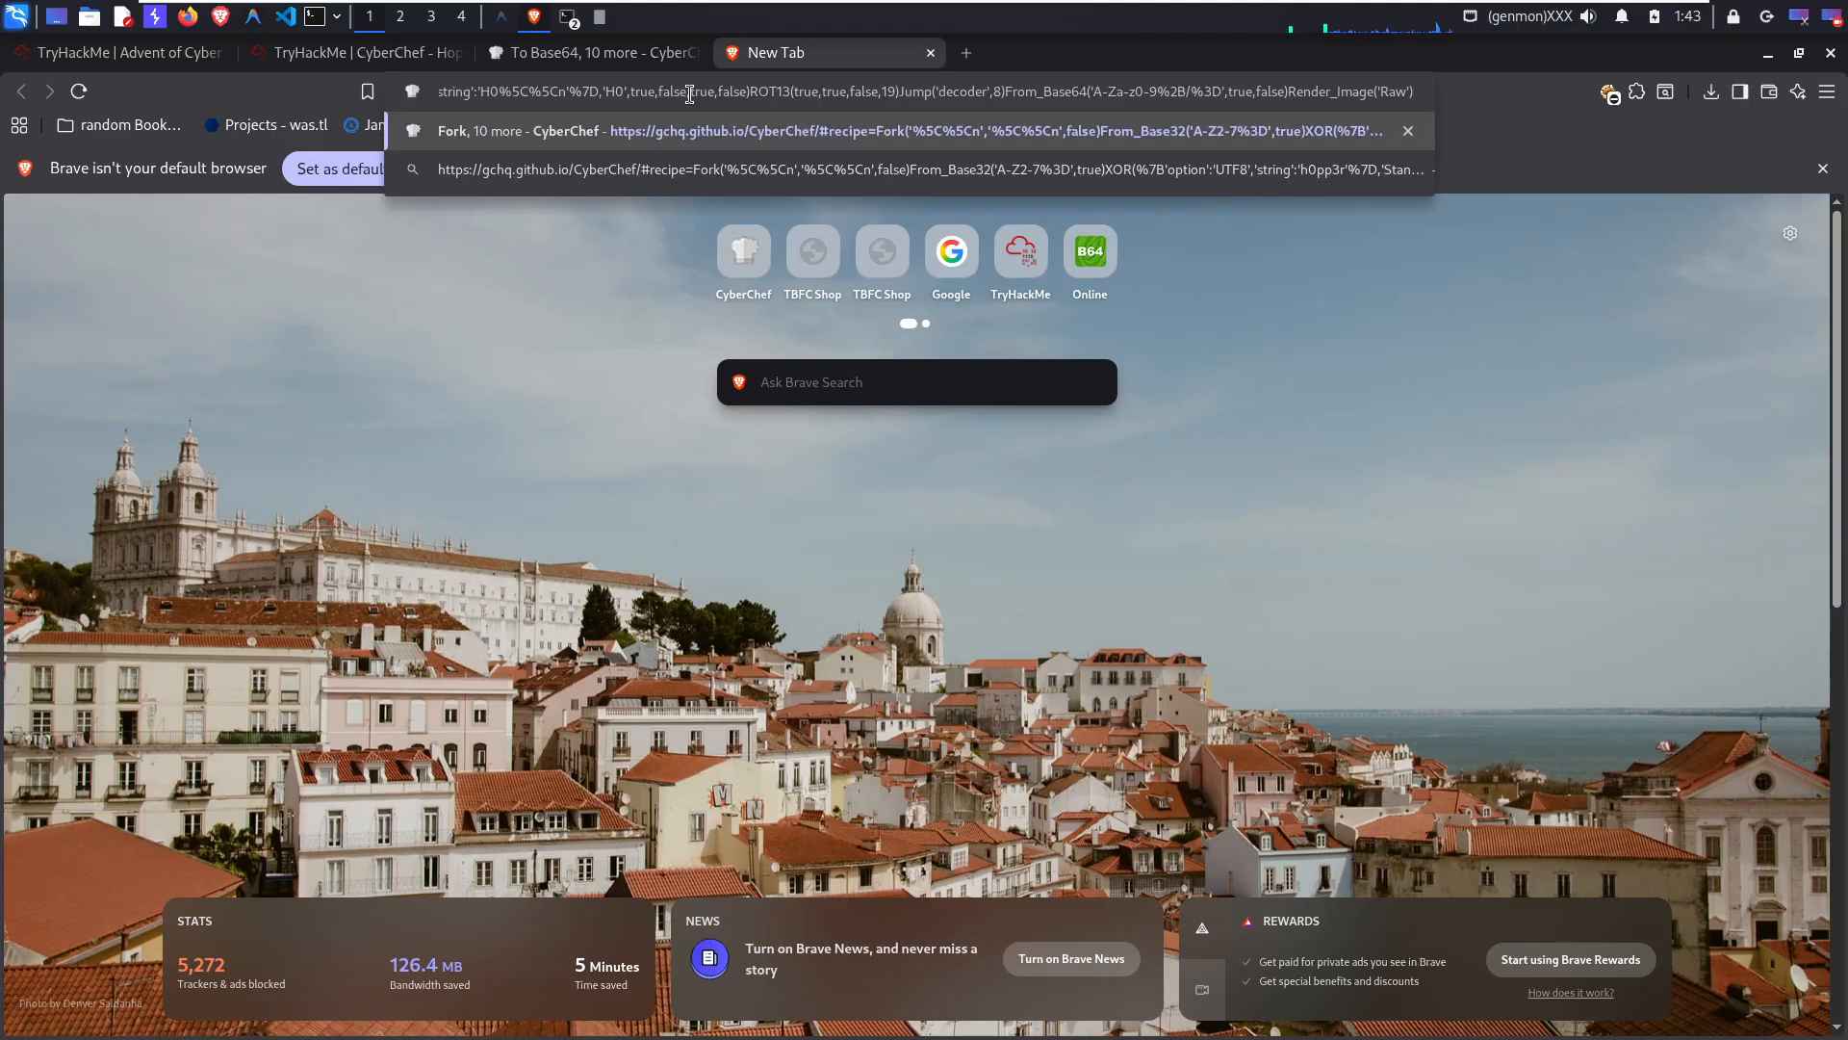
key("Return")
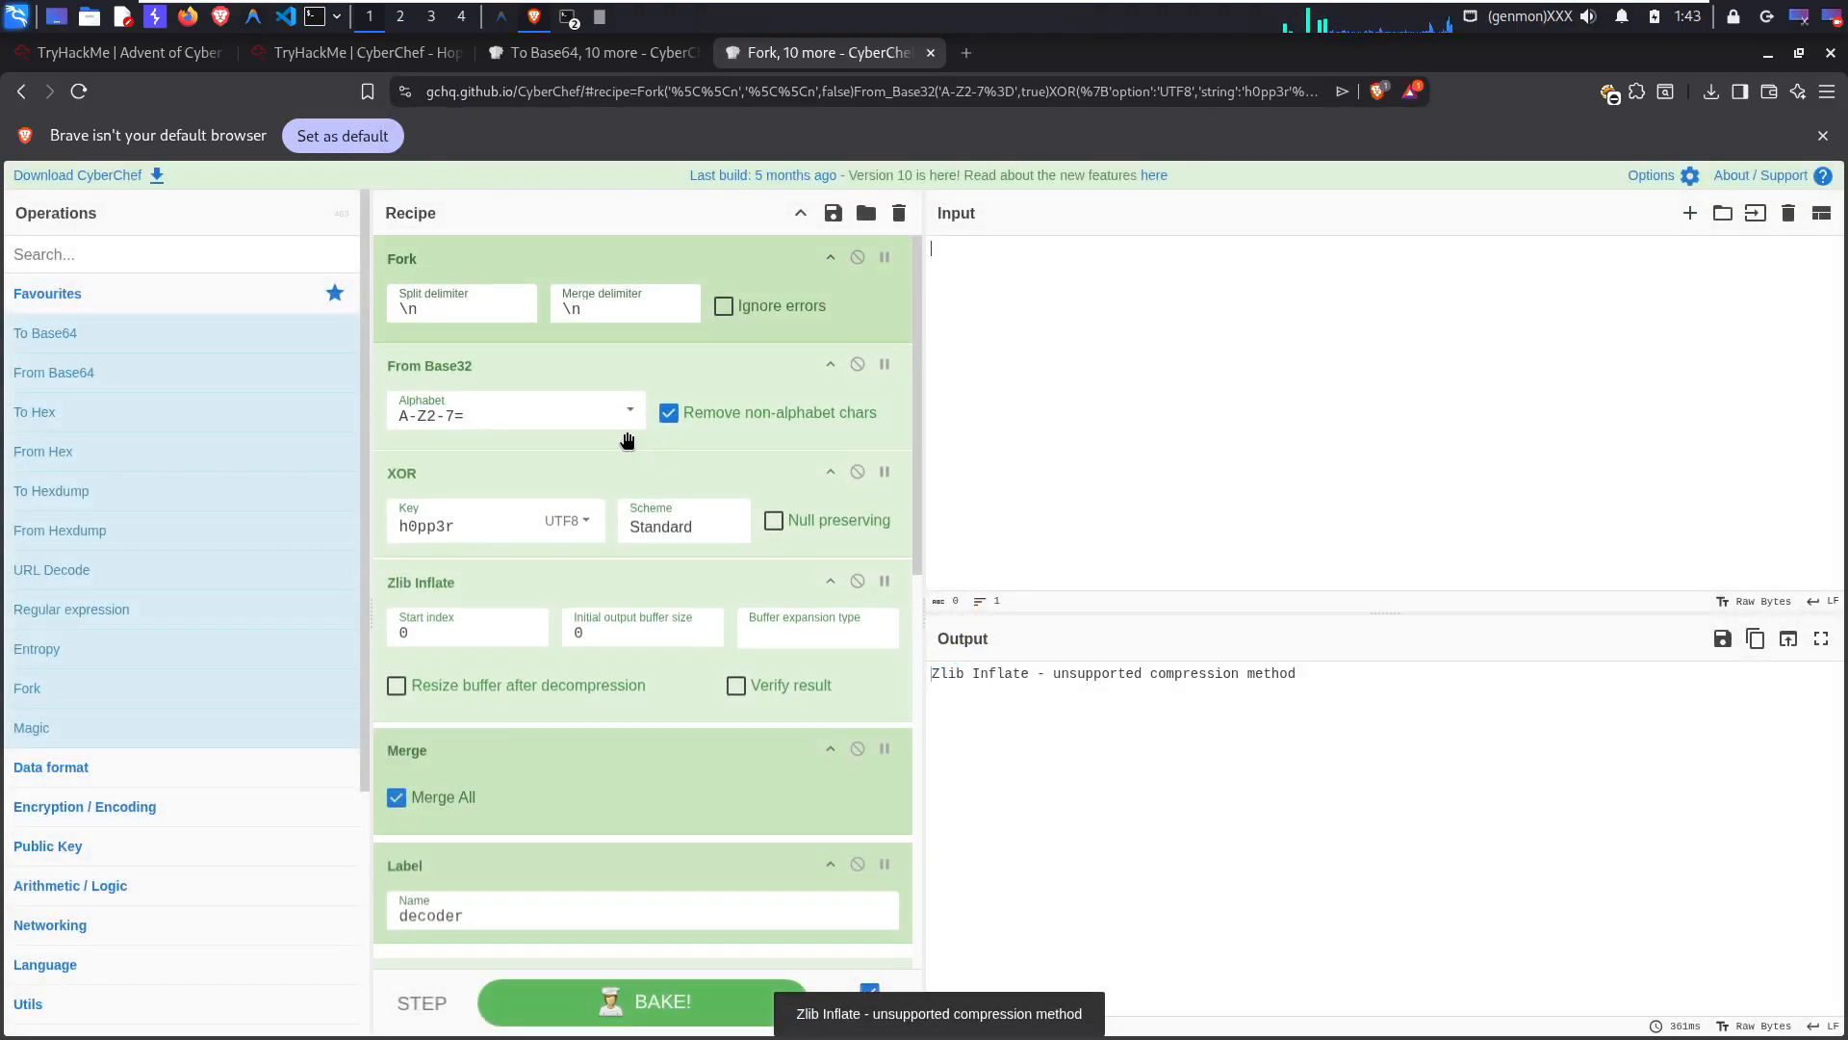
Step: Go back to the scrambling recipe and review its operations from Generate Image up to To Base64
left_click(506, 57)
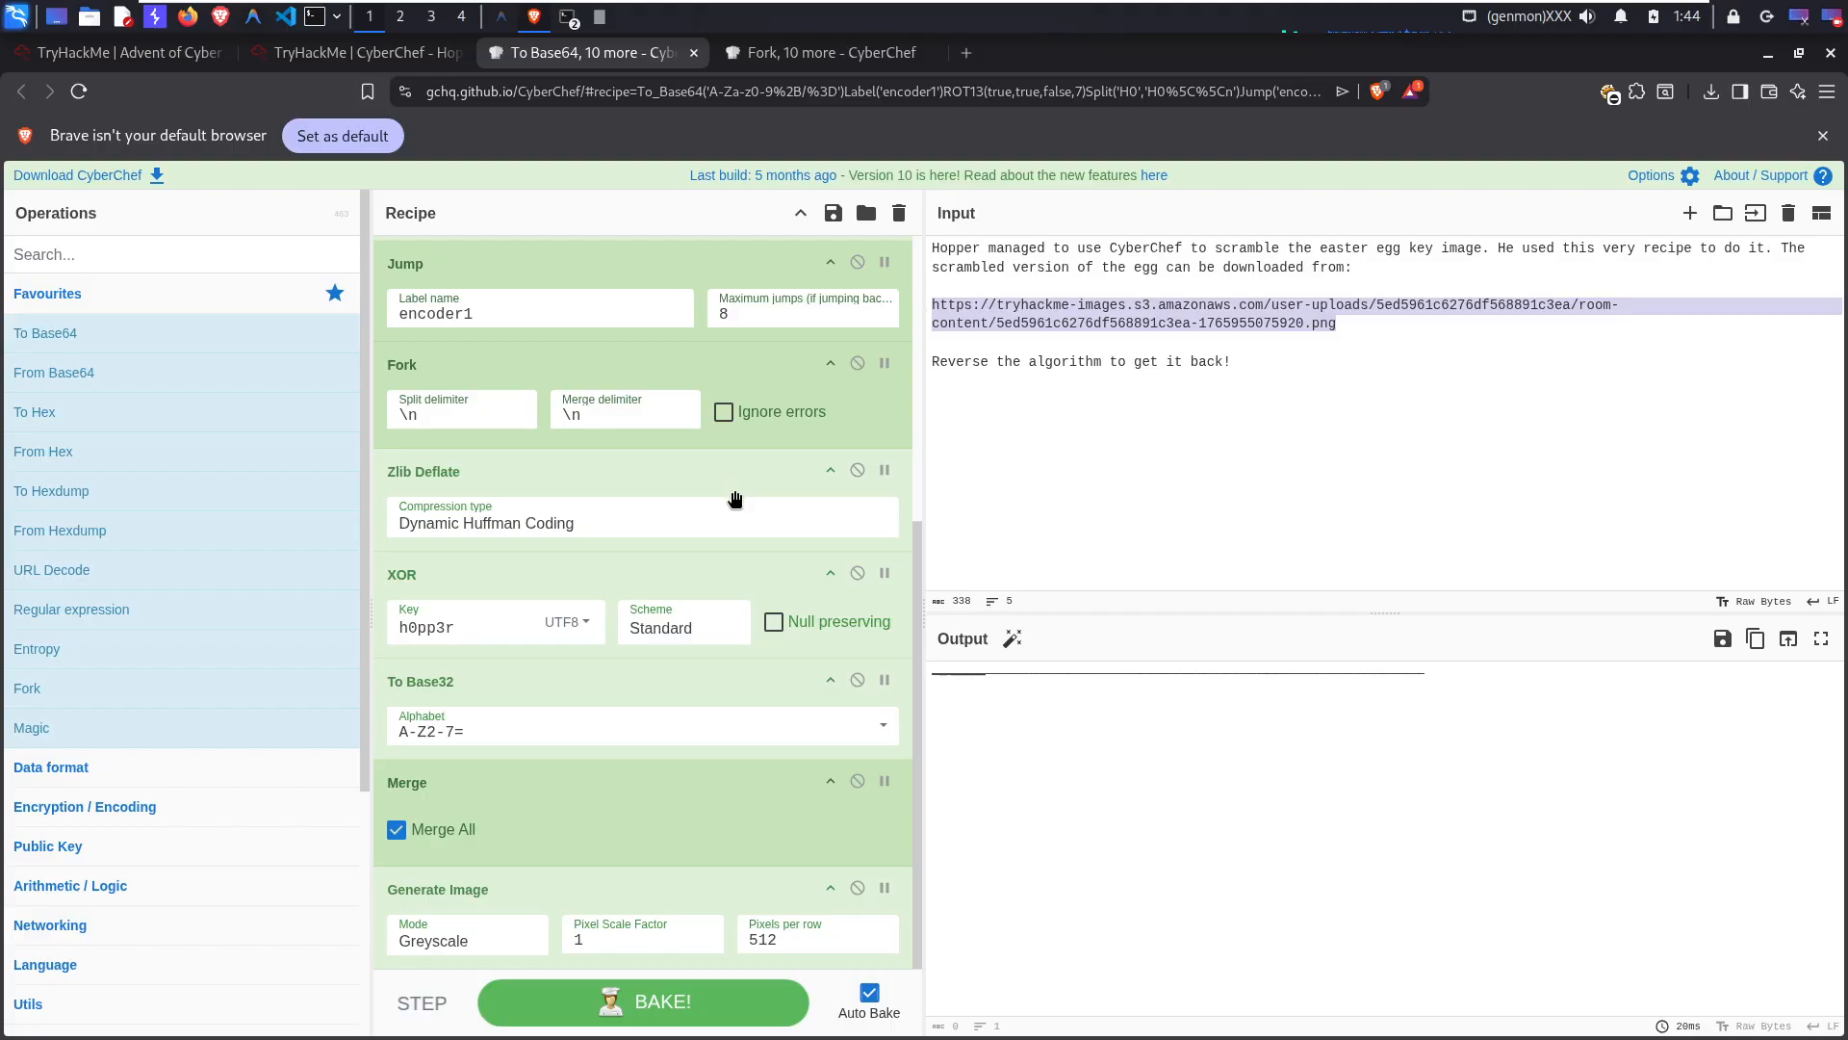
scroll(734, 493, "up", 3)
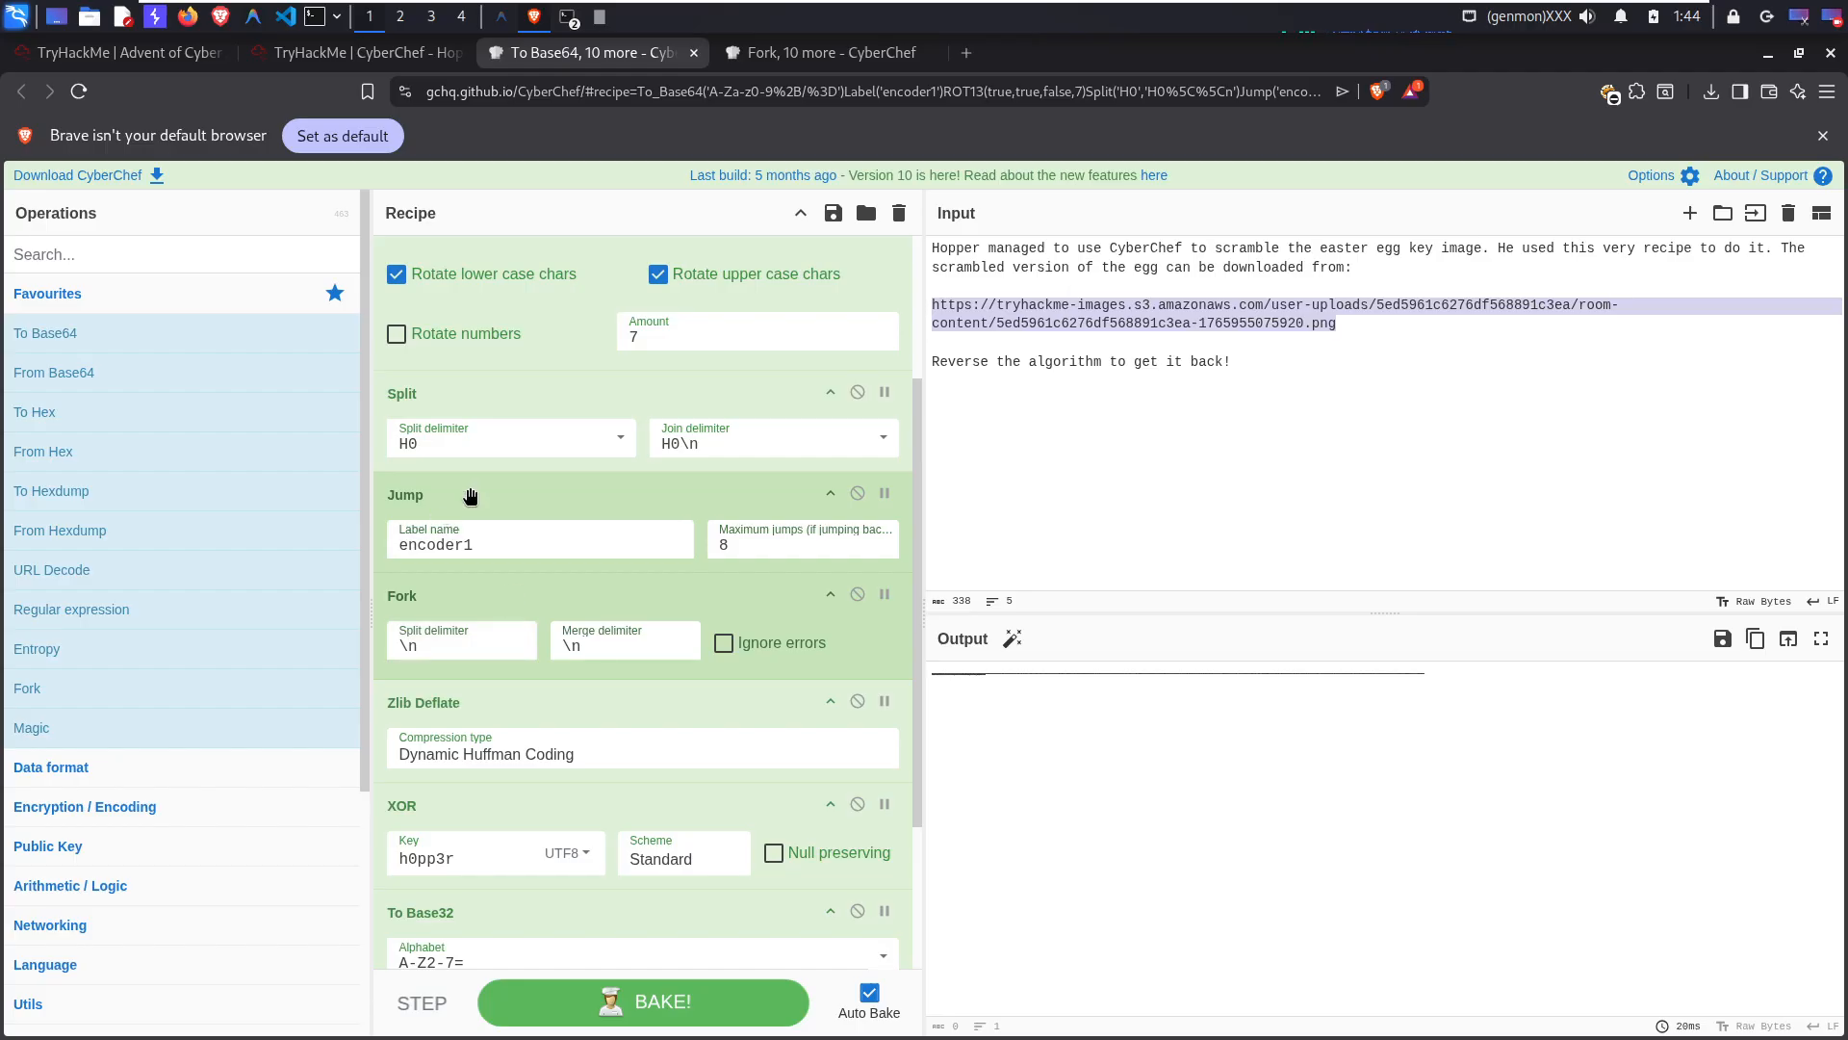
scroll(472, 491, "up", 3)
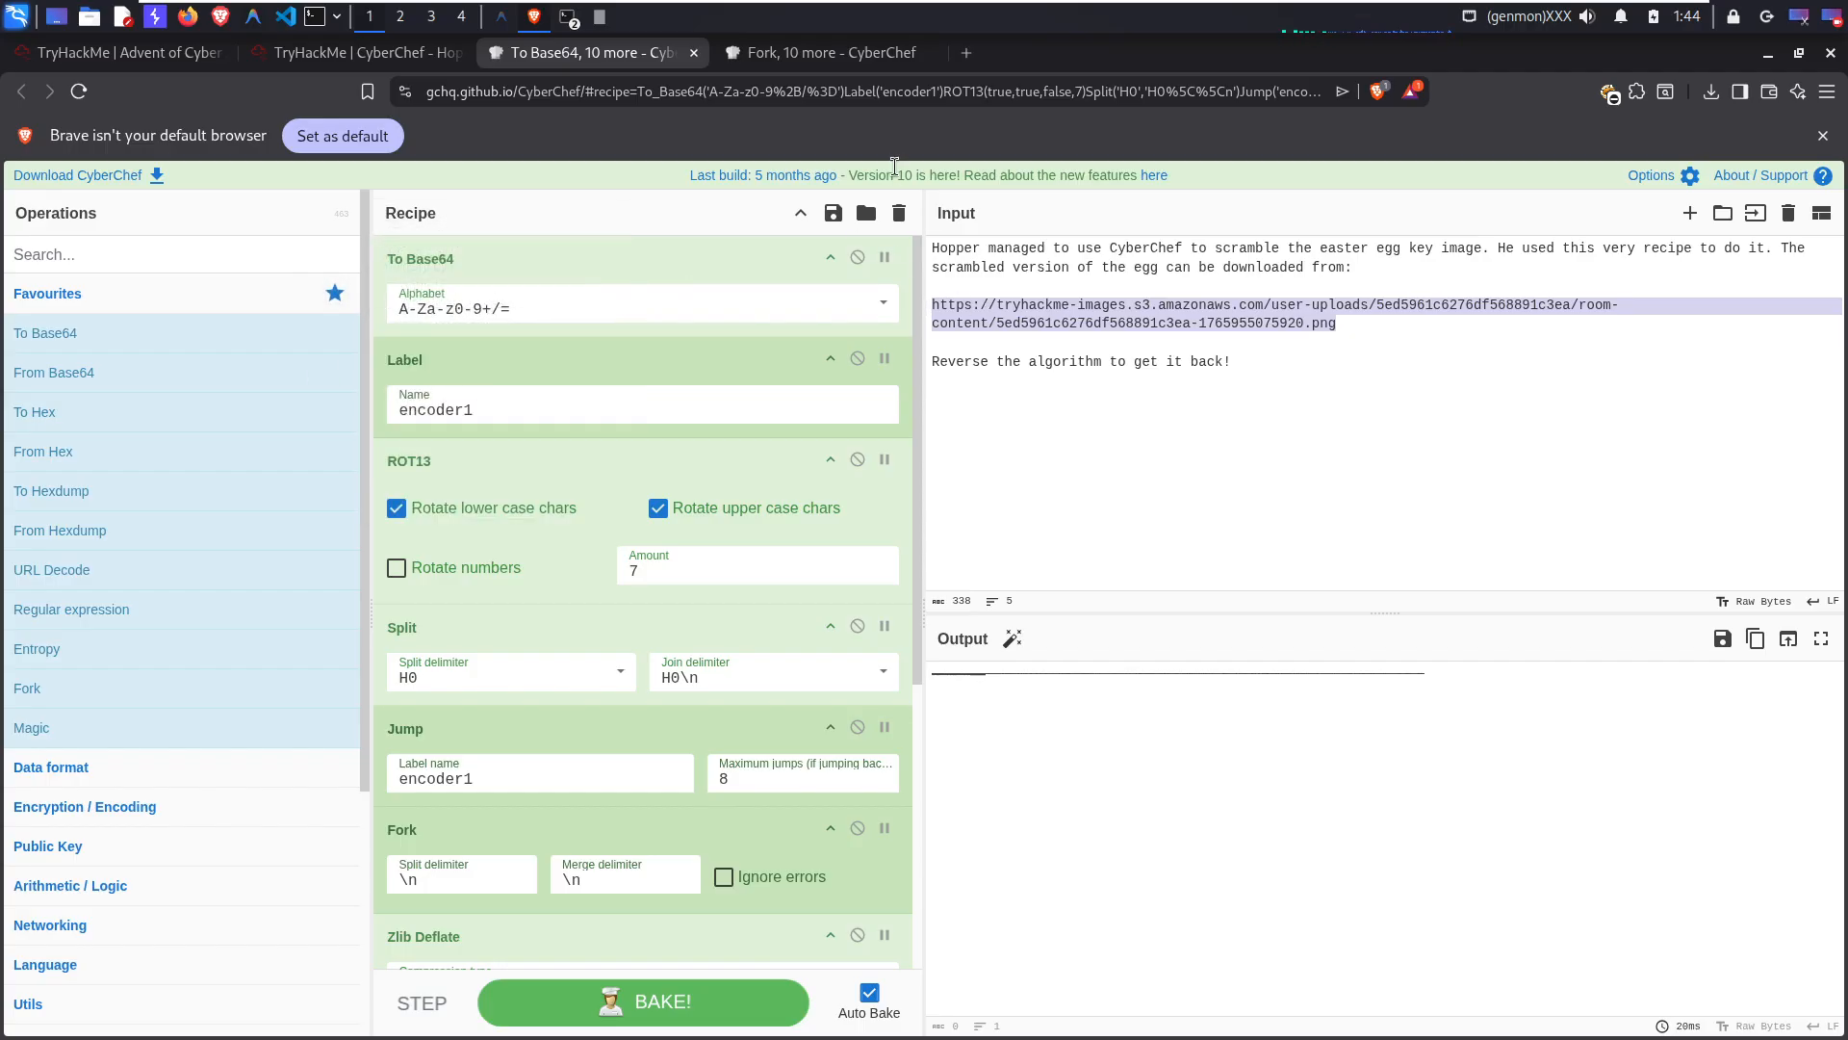
Step: Examine the decoding recipe's operations and settings in order, from Fork and From Base32 down to Render Image
left_click(834, 53)
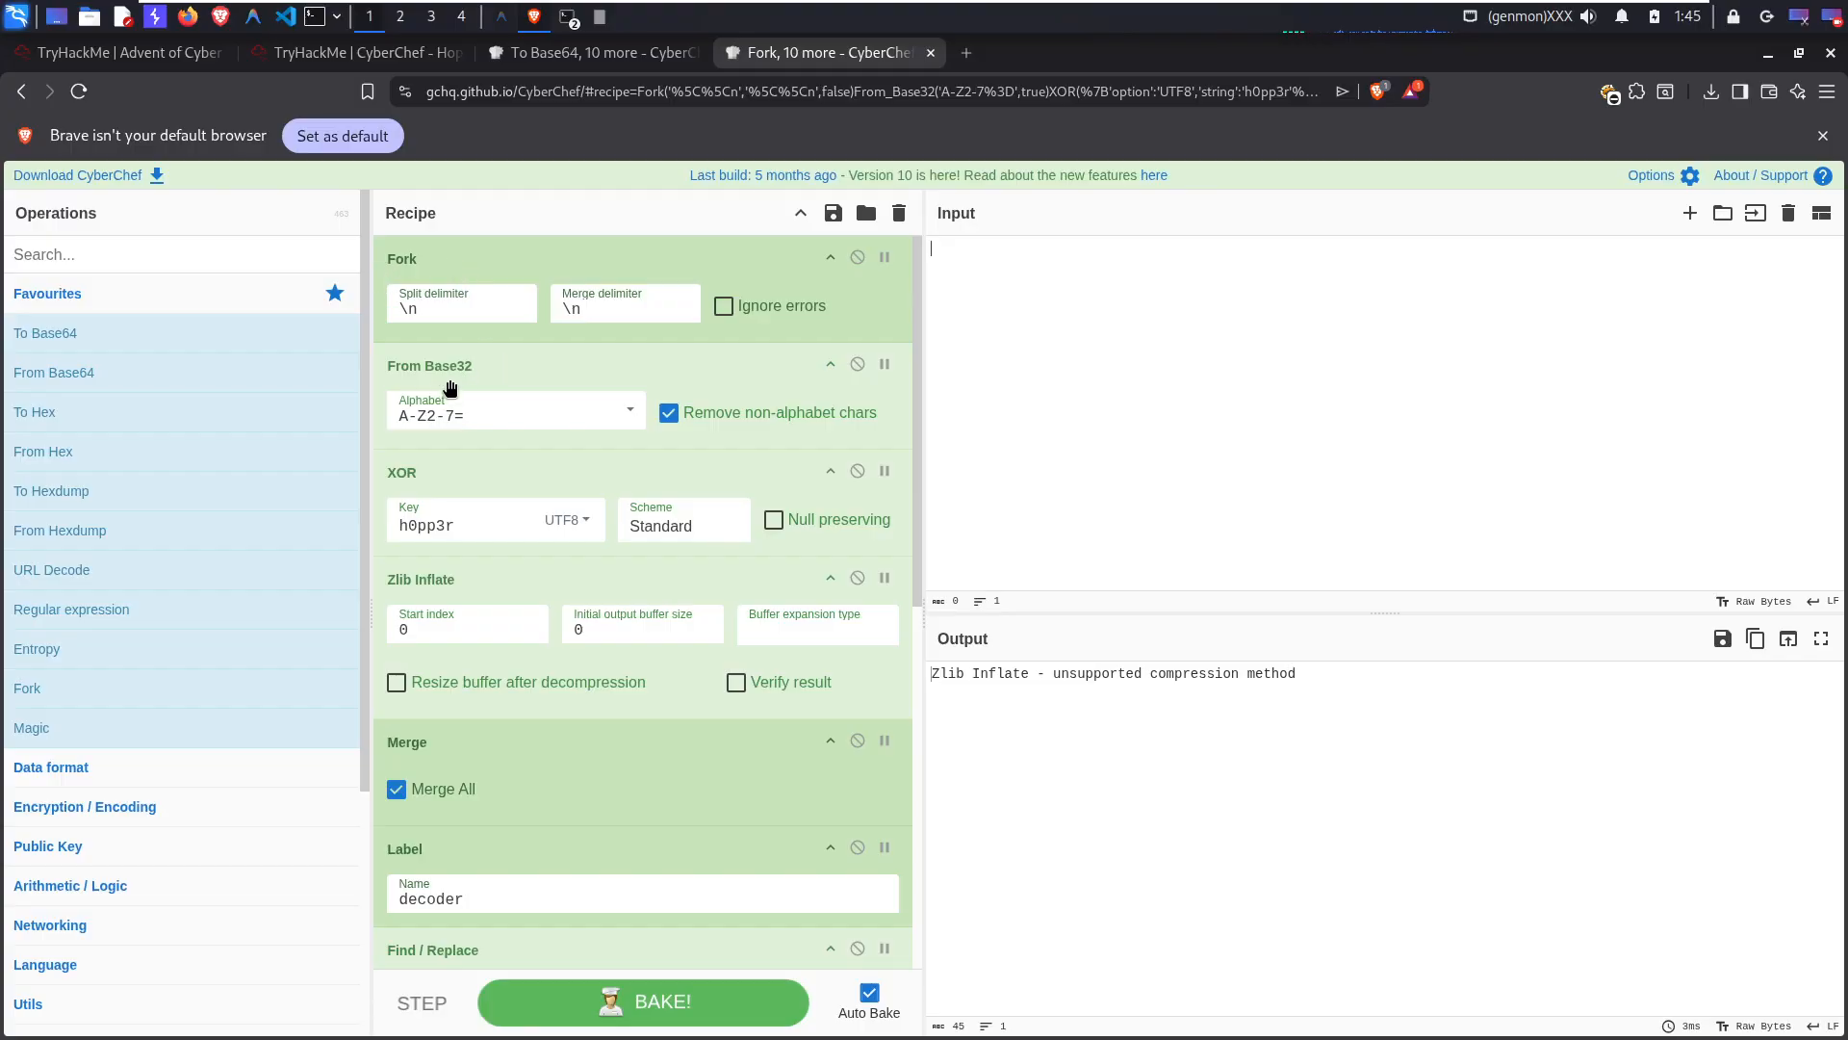
scroll(448, 385, "down", 2)
scroll(450, 332, "up", 1)
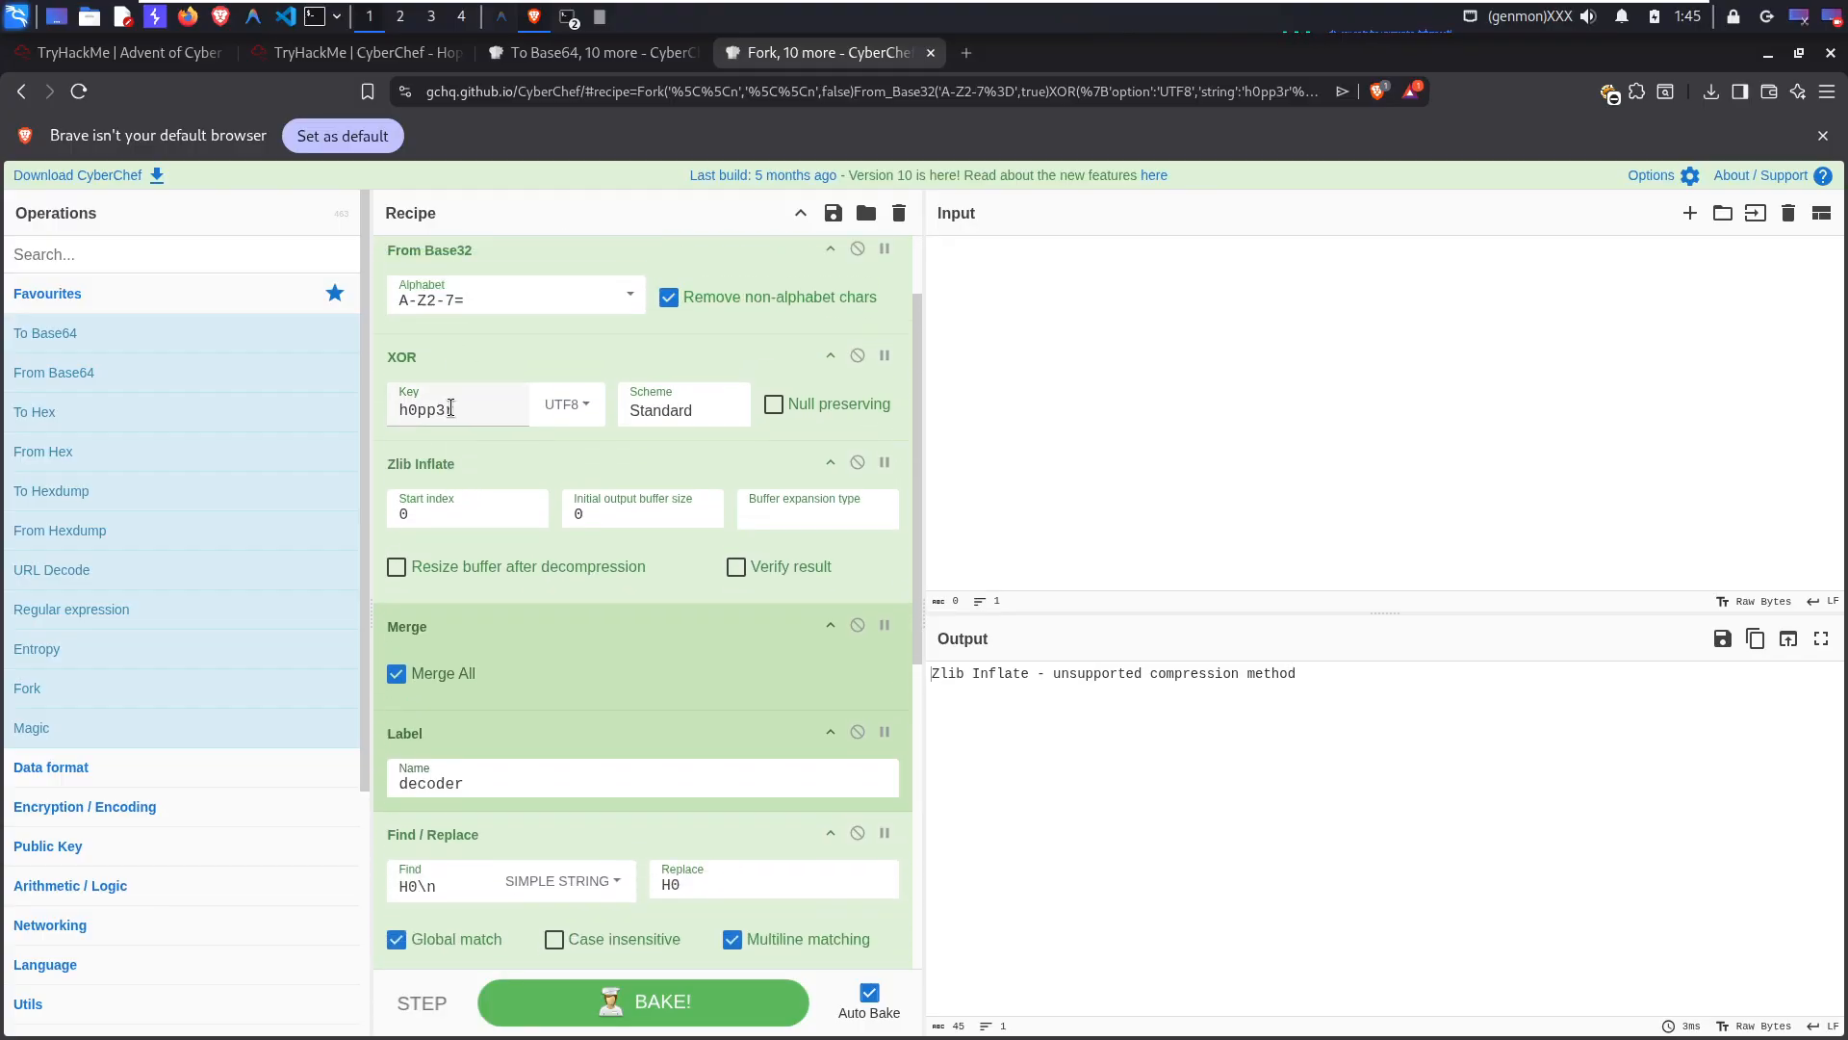
scroll(453, 448, "down", 1)
scroll(510, 433, "down", 3)
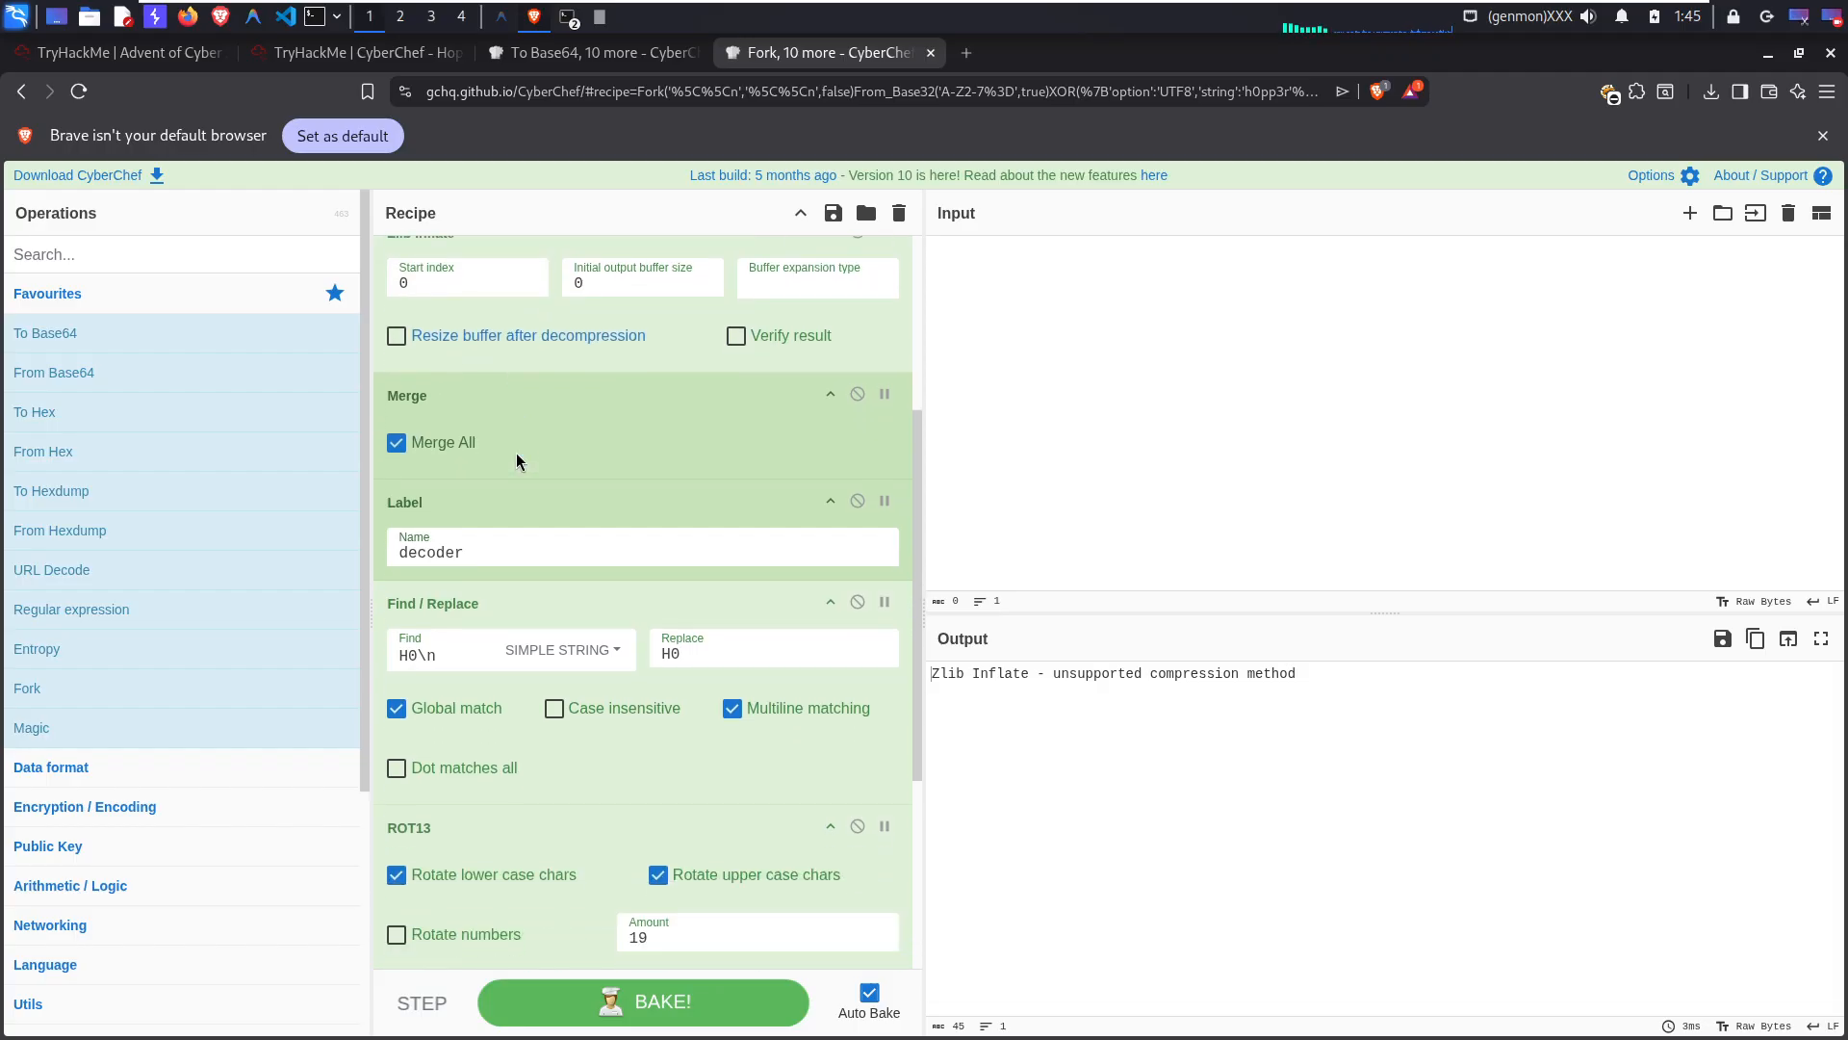
scroll(502, 415, "down", 1)
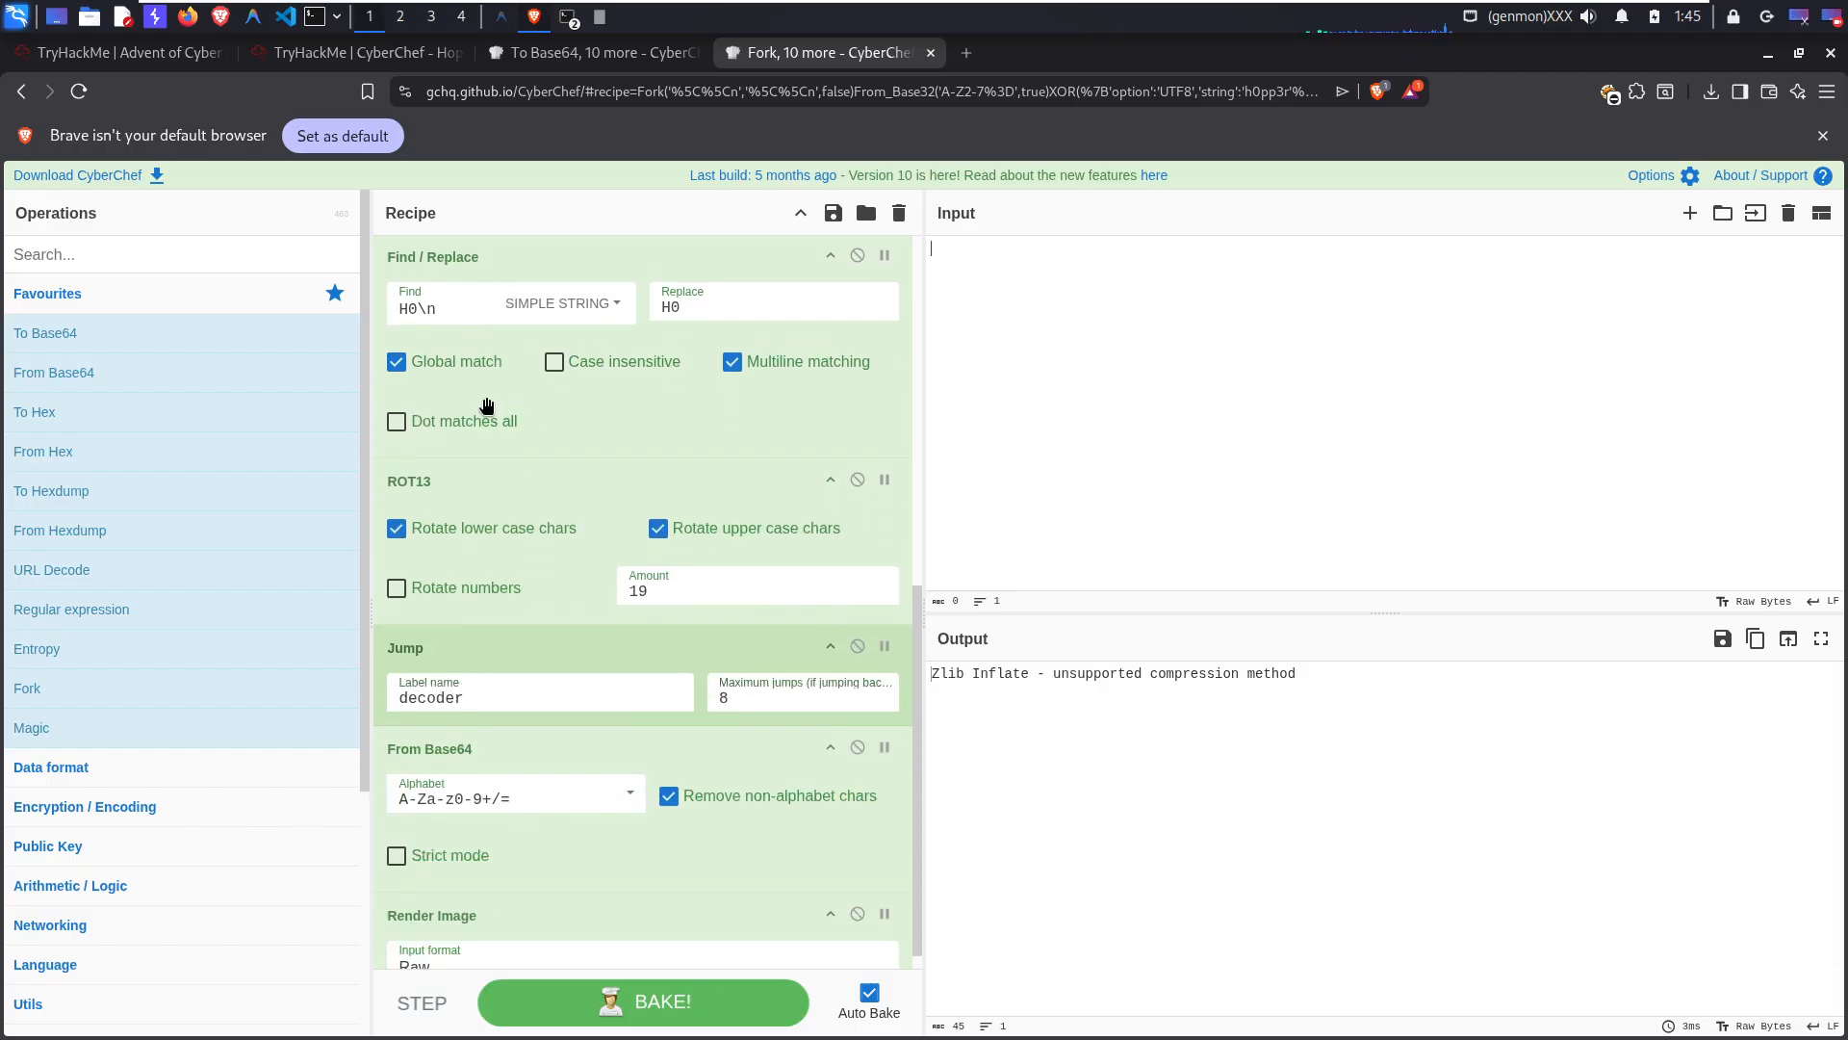
scroll(492, 409, "down", 1)
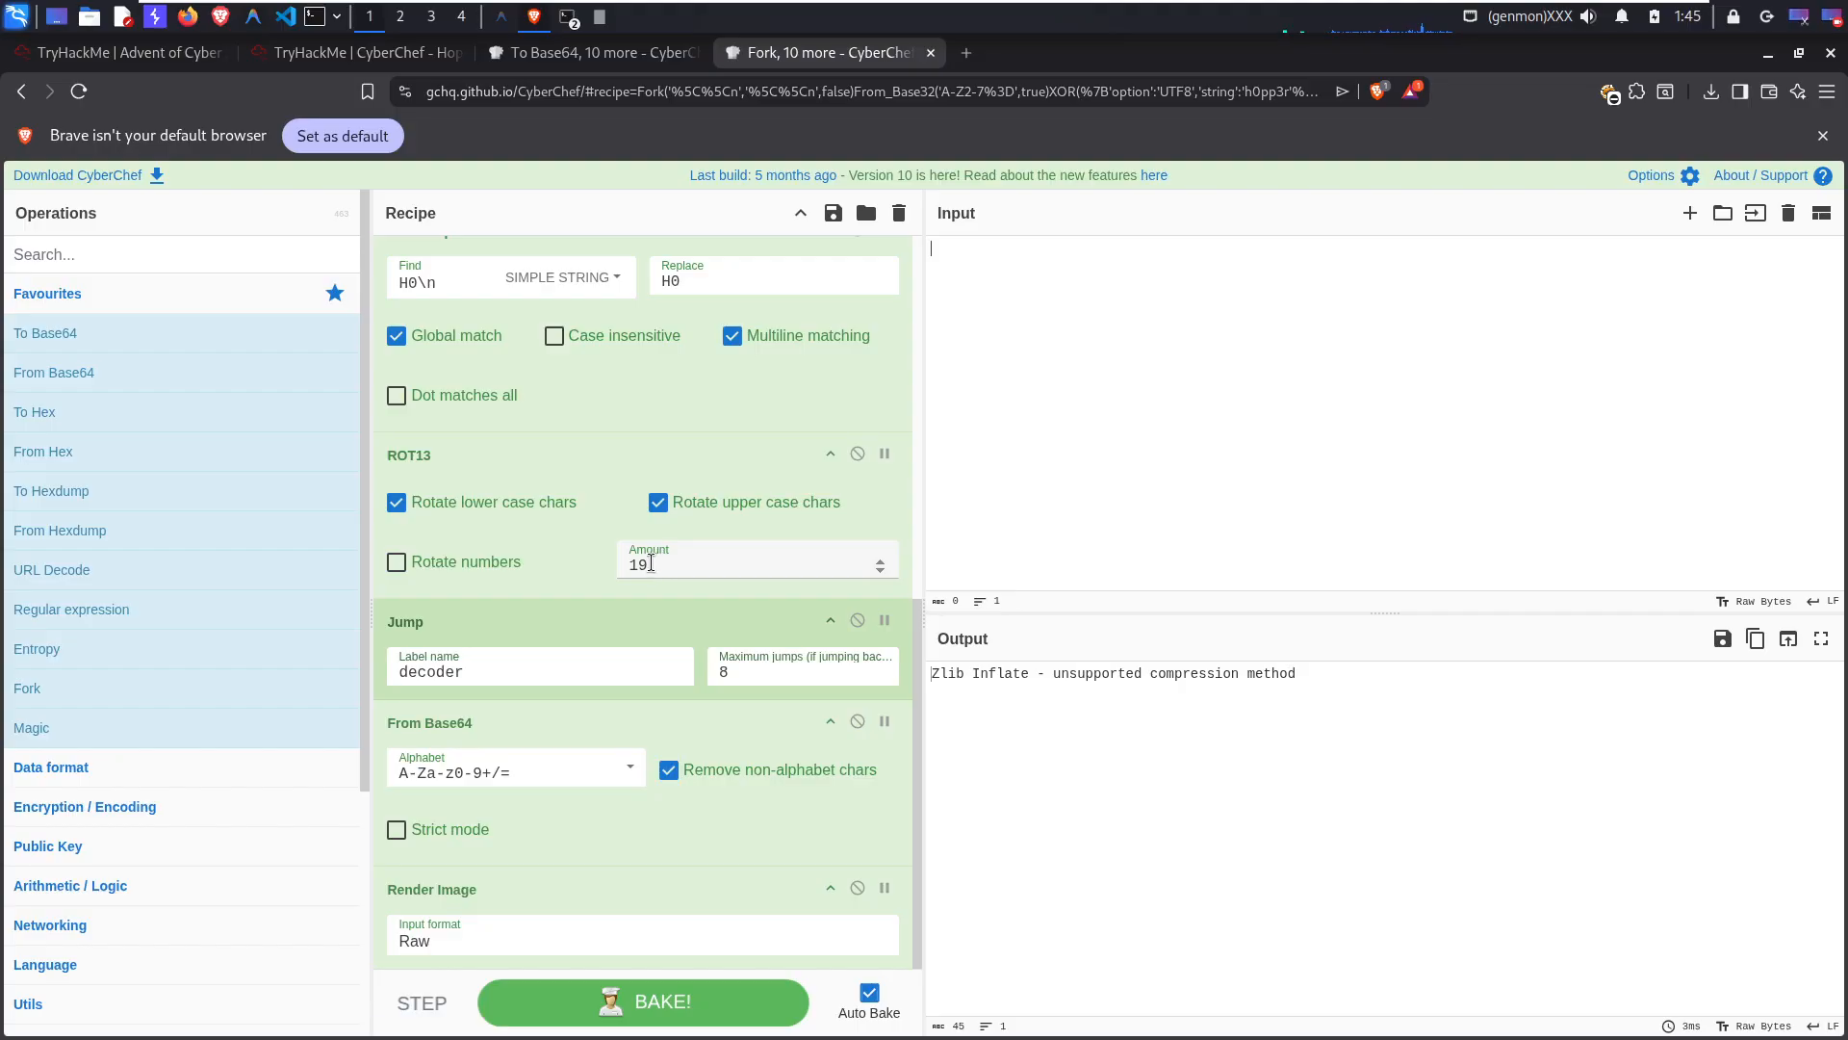
Step: Compare the scrambling recipe's ROT13, Split and Jump operations with their counterparts in the decoding recipe
key("ctrl+shift+Tab")
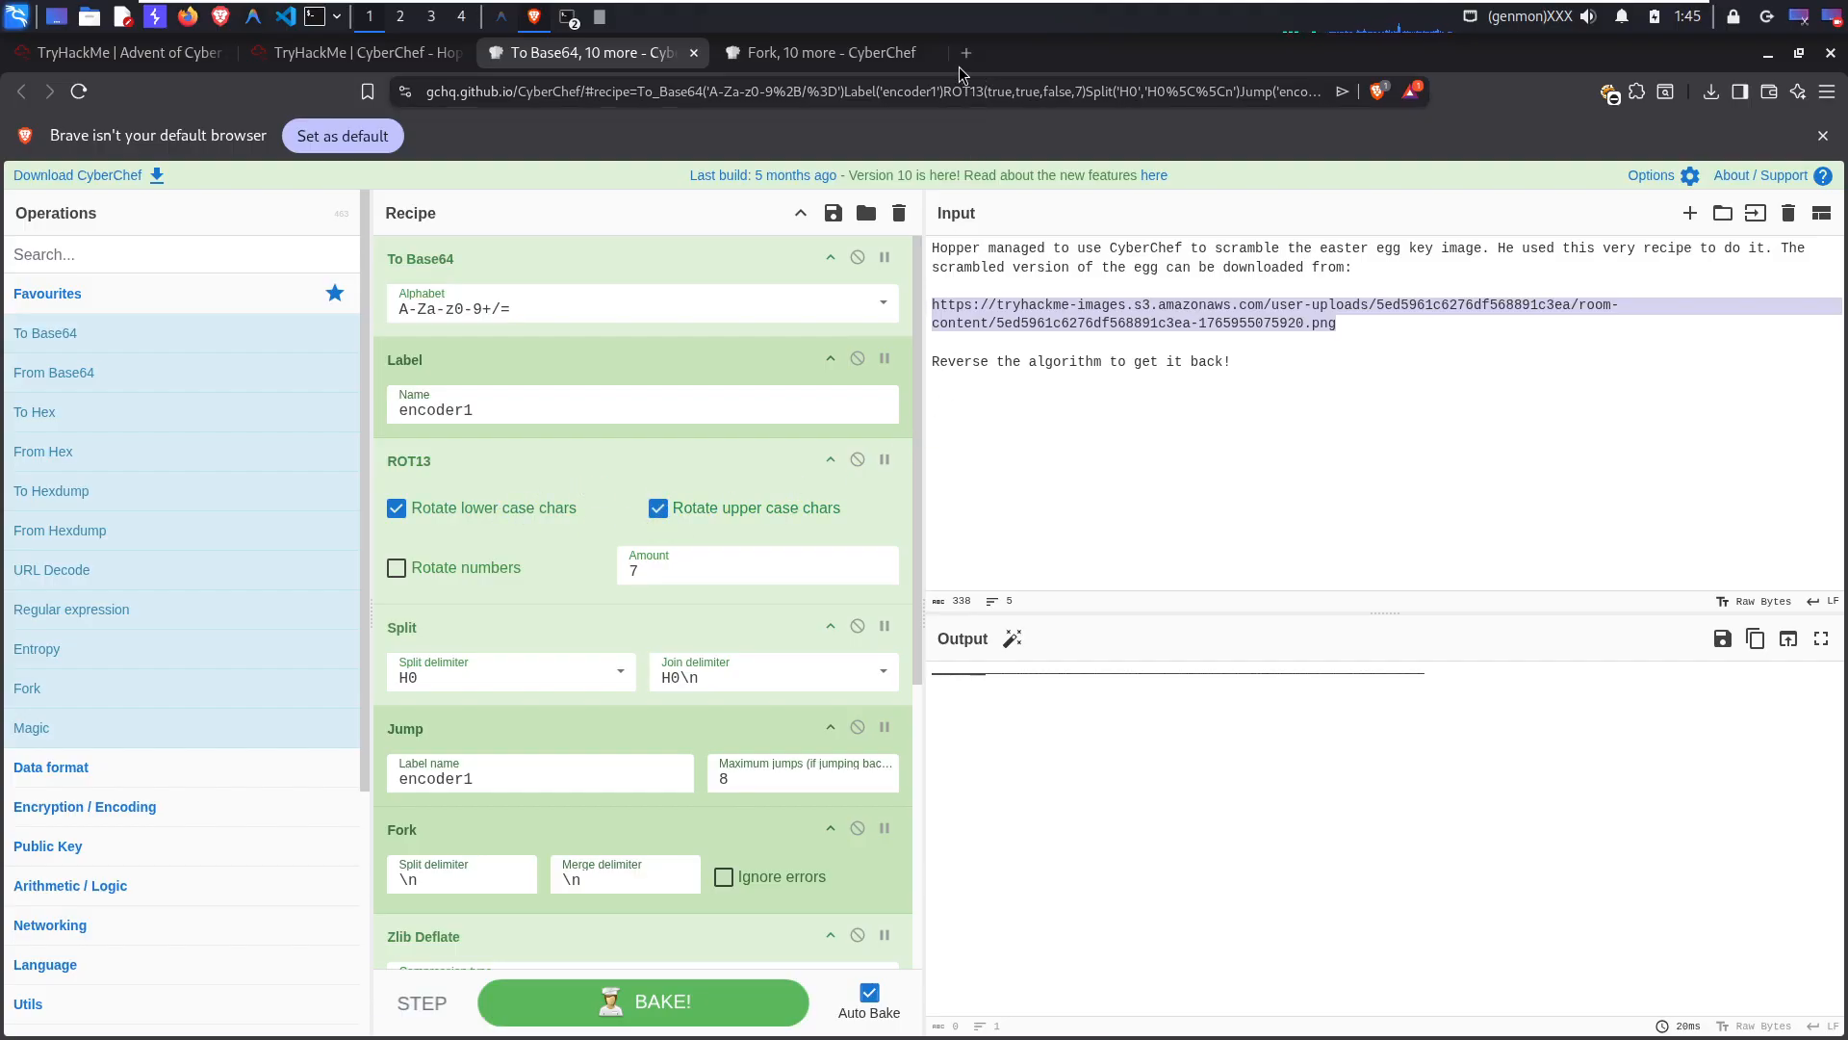
left_click(848, 50)
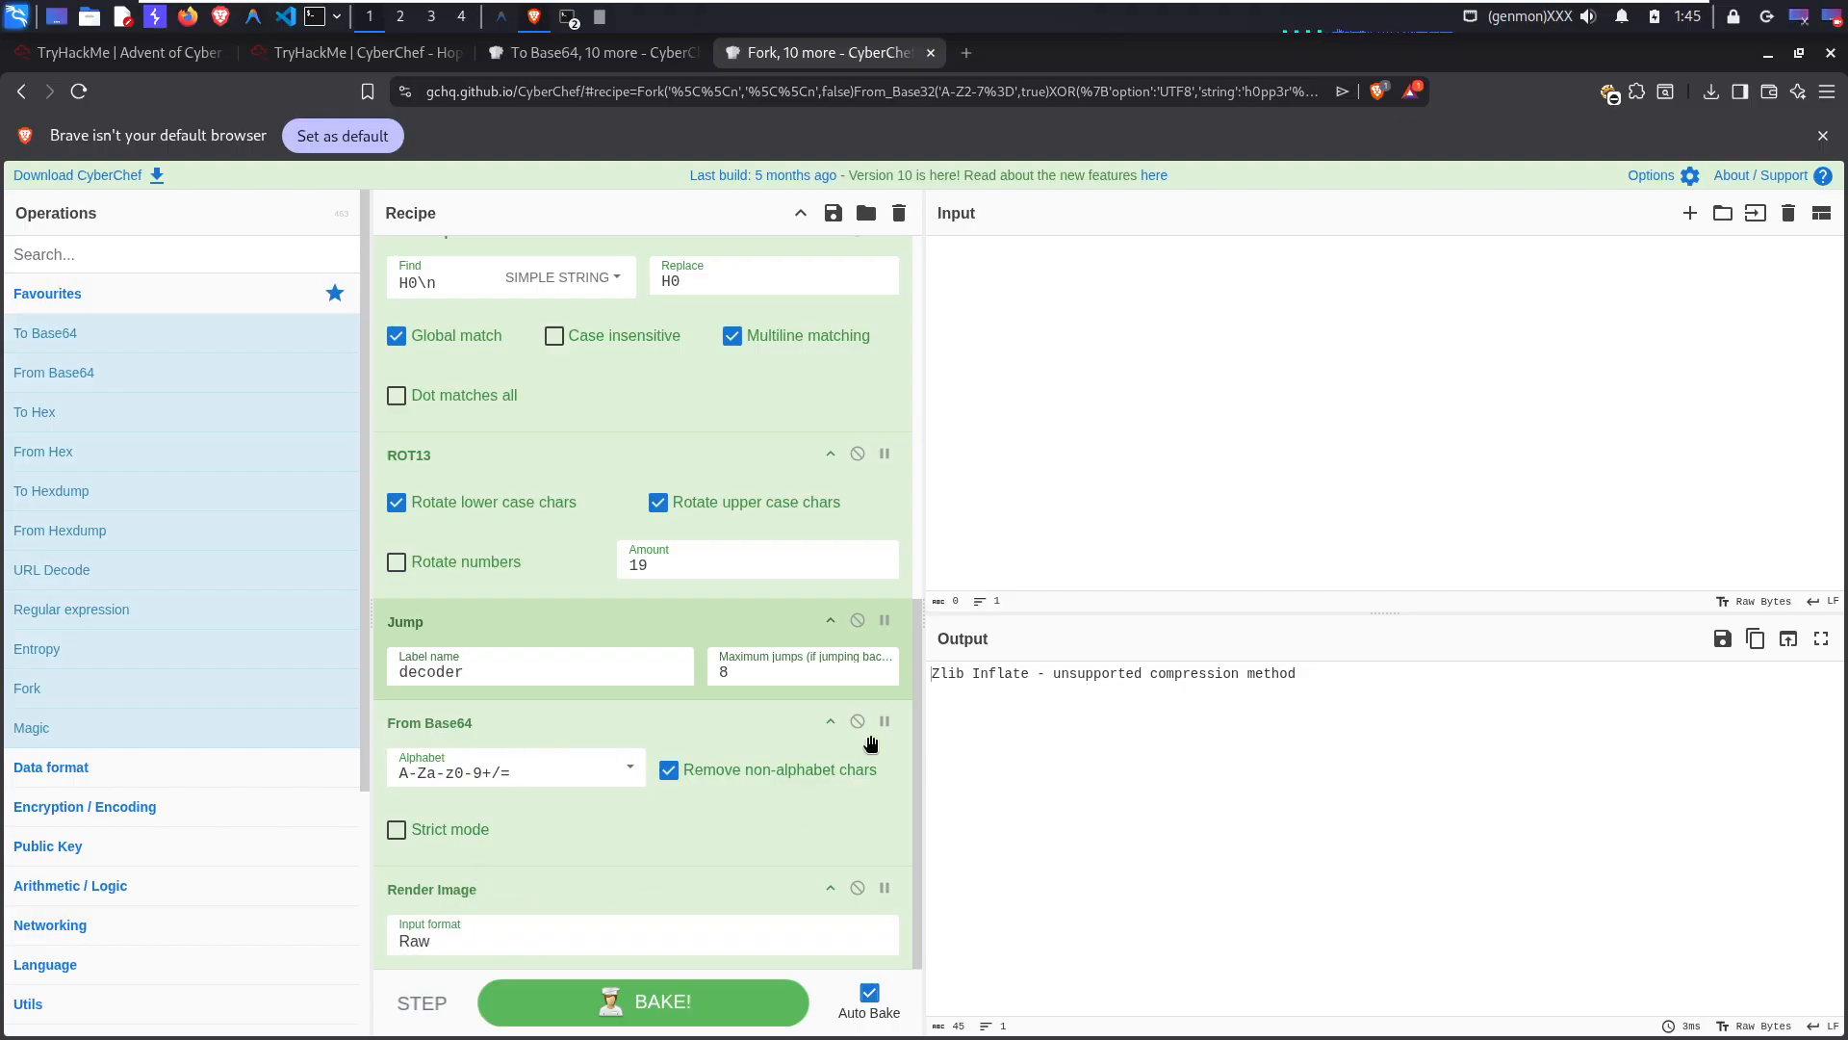
scroll(887, 361, "up", 5)
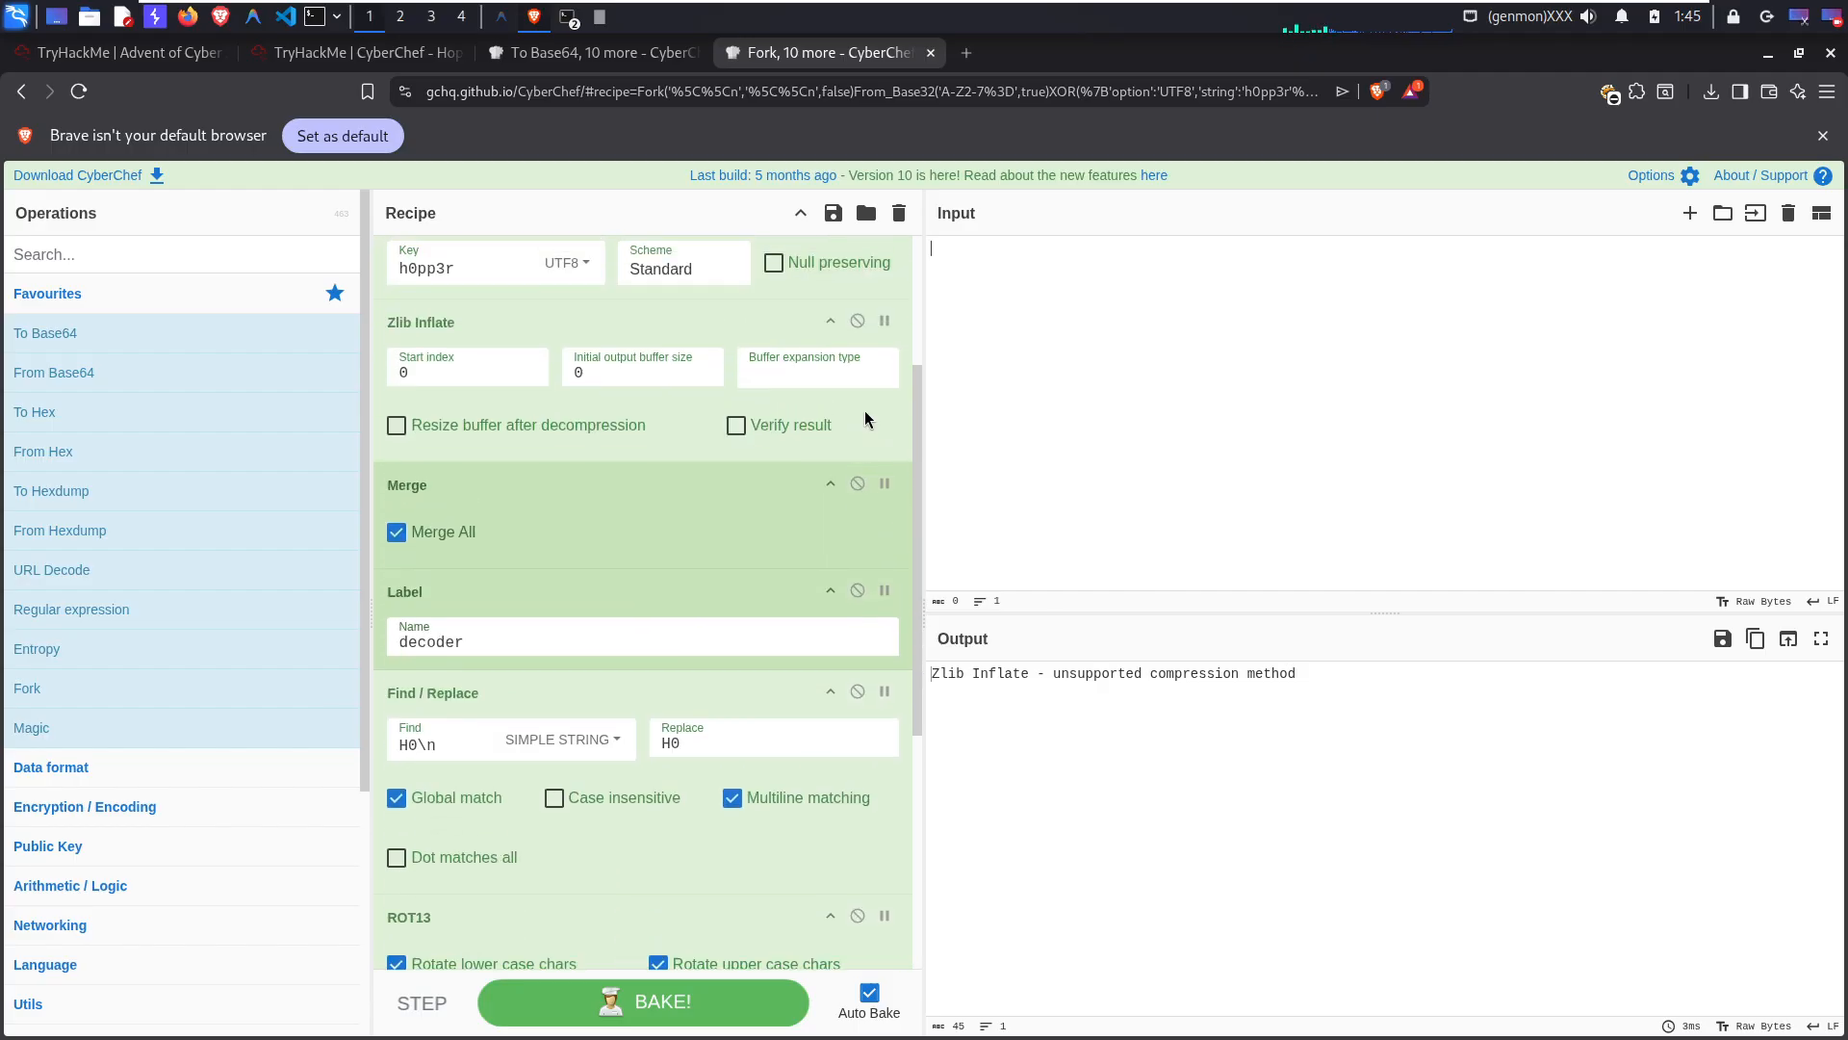
left_click(538, 61)
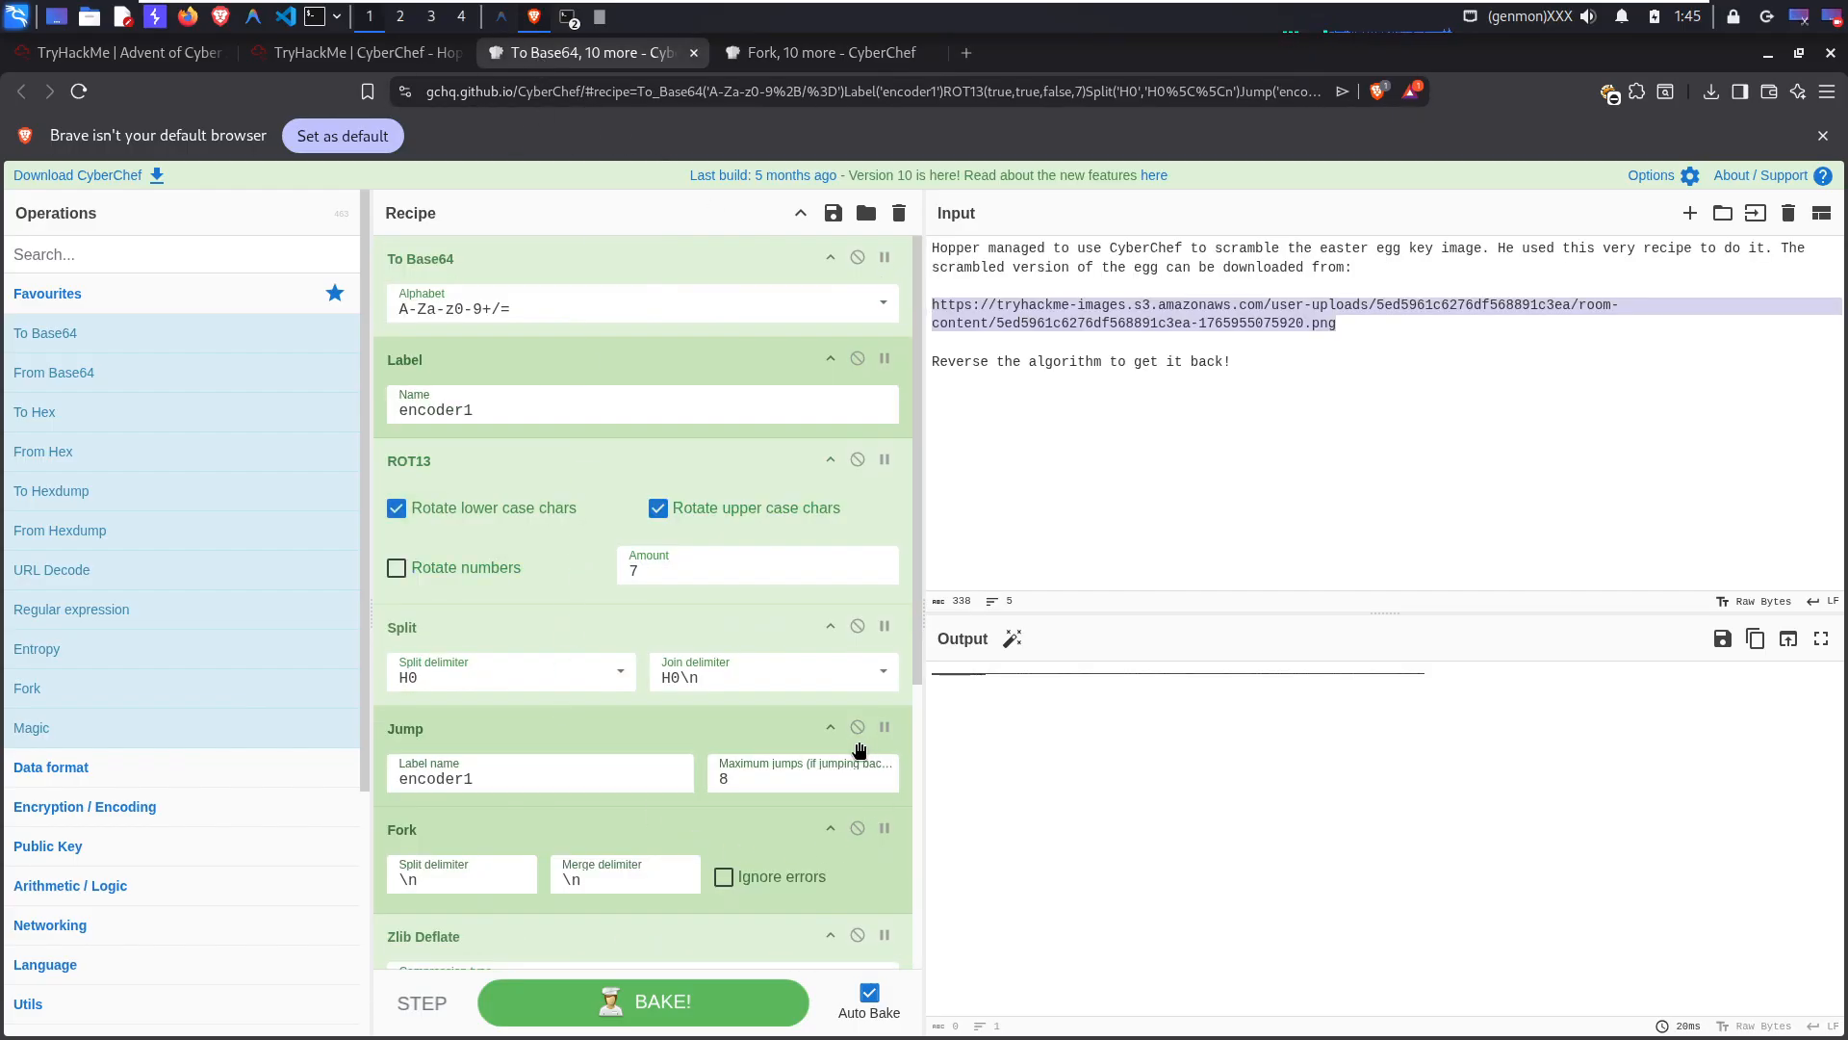
Step: Review the scrambling recipe's remaining operations down to Generate Image, and switch to the Antigravity terminal holding the Python command
scroll(578, 828, "down", 4)
scroll(517, 872, "down", 1)
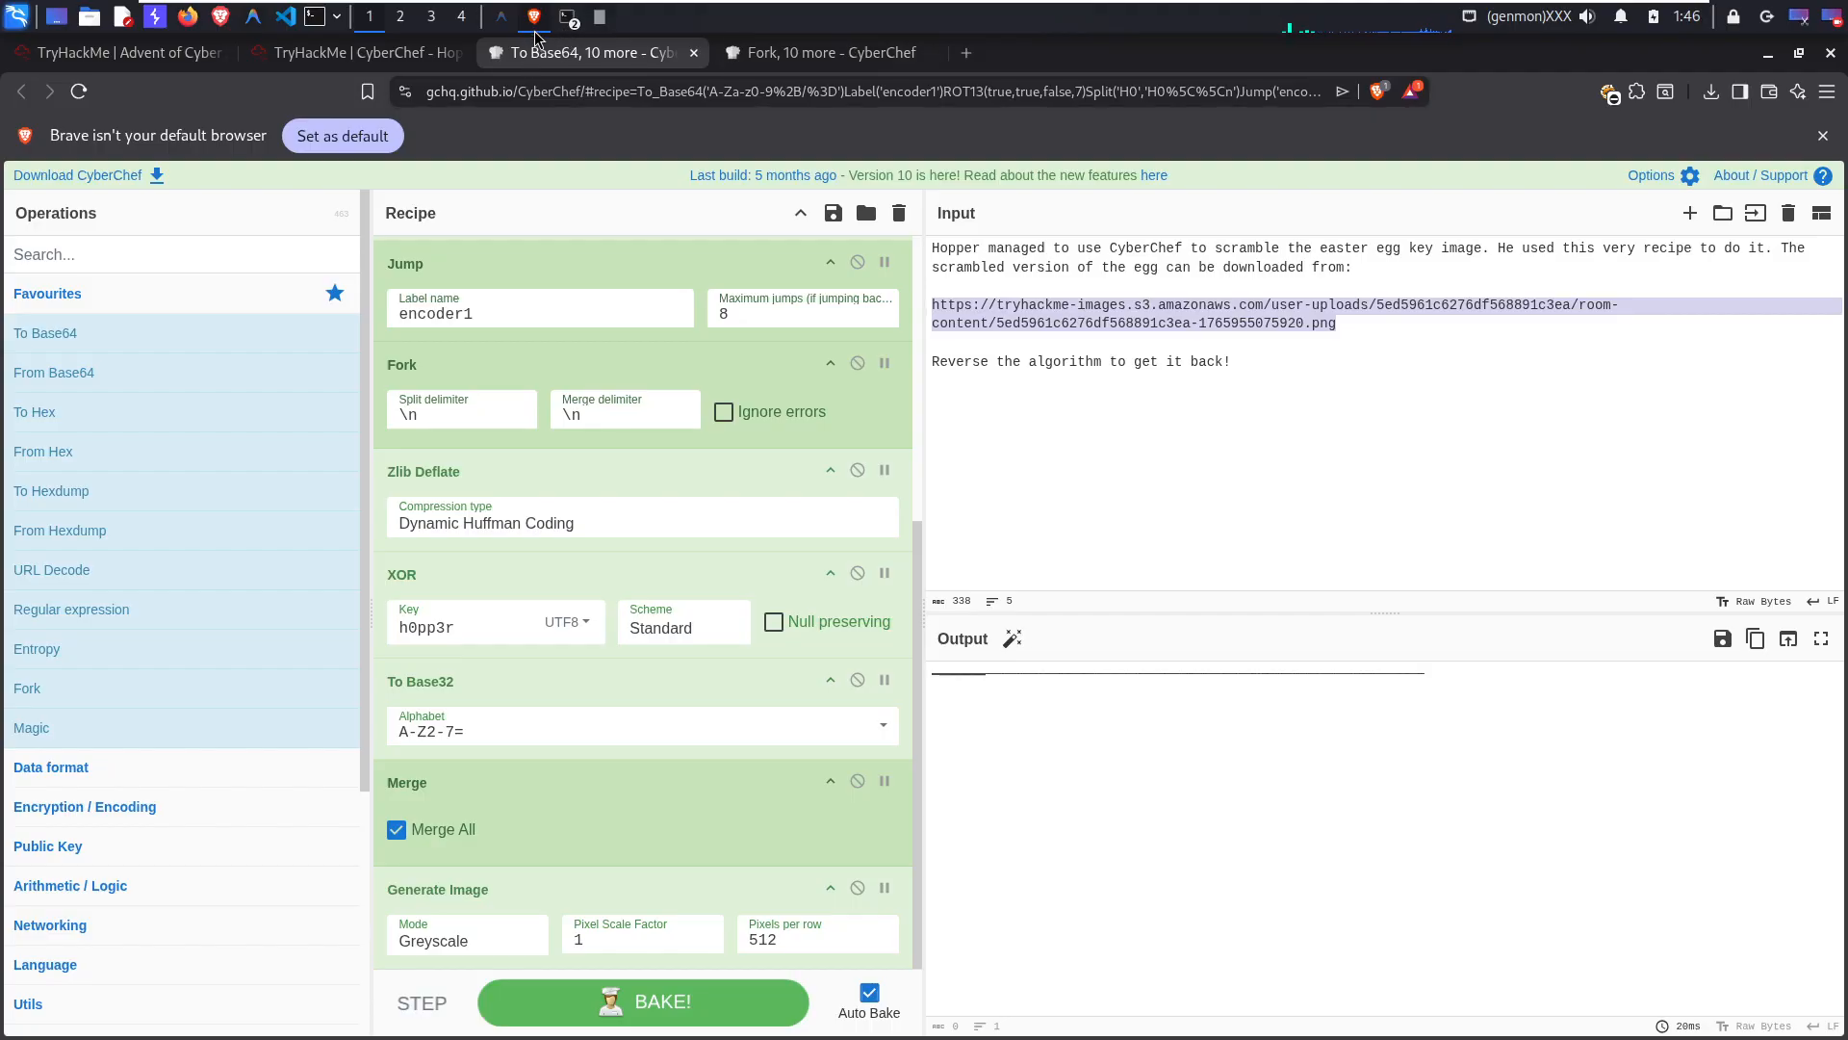
left_click(501, 18)
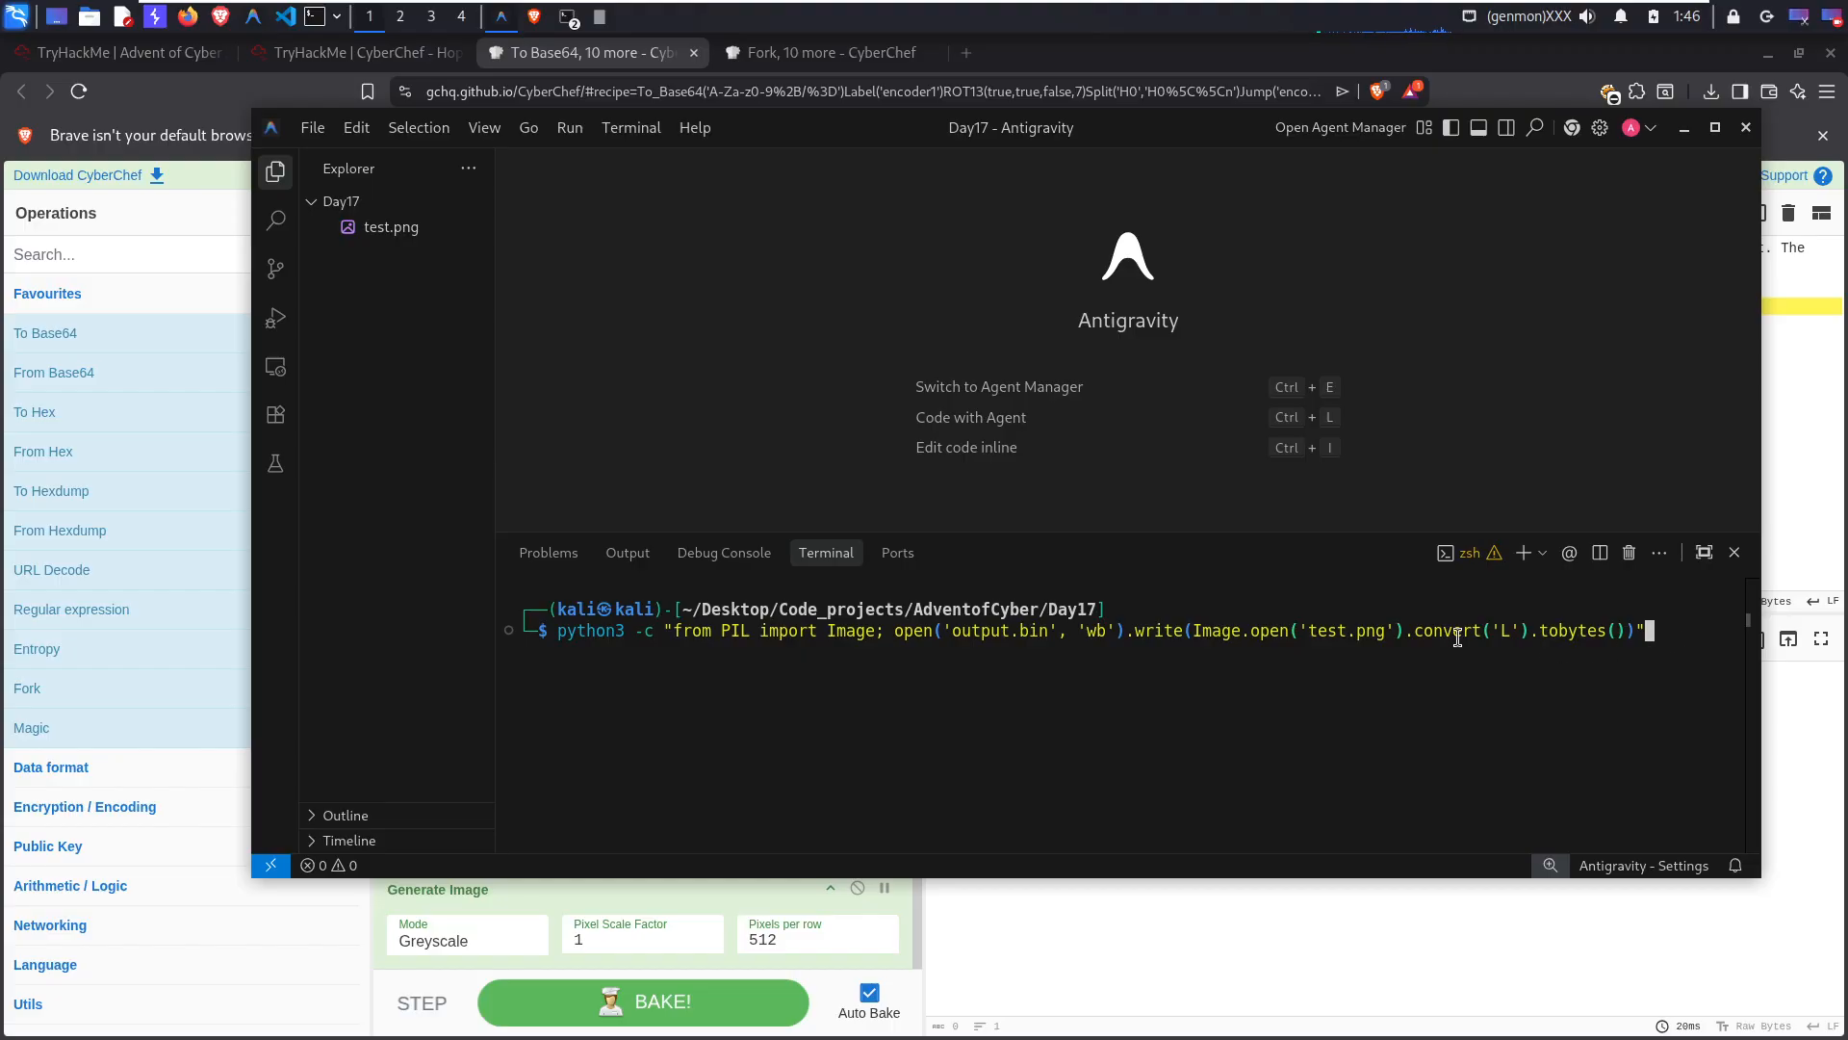
Step: Examine the Python one-liner's PIL Image import and the part that opens output.bin for writing
left_click_drag(667, 631, 1660, 633)
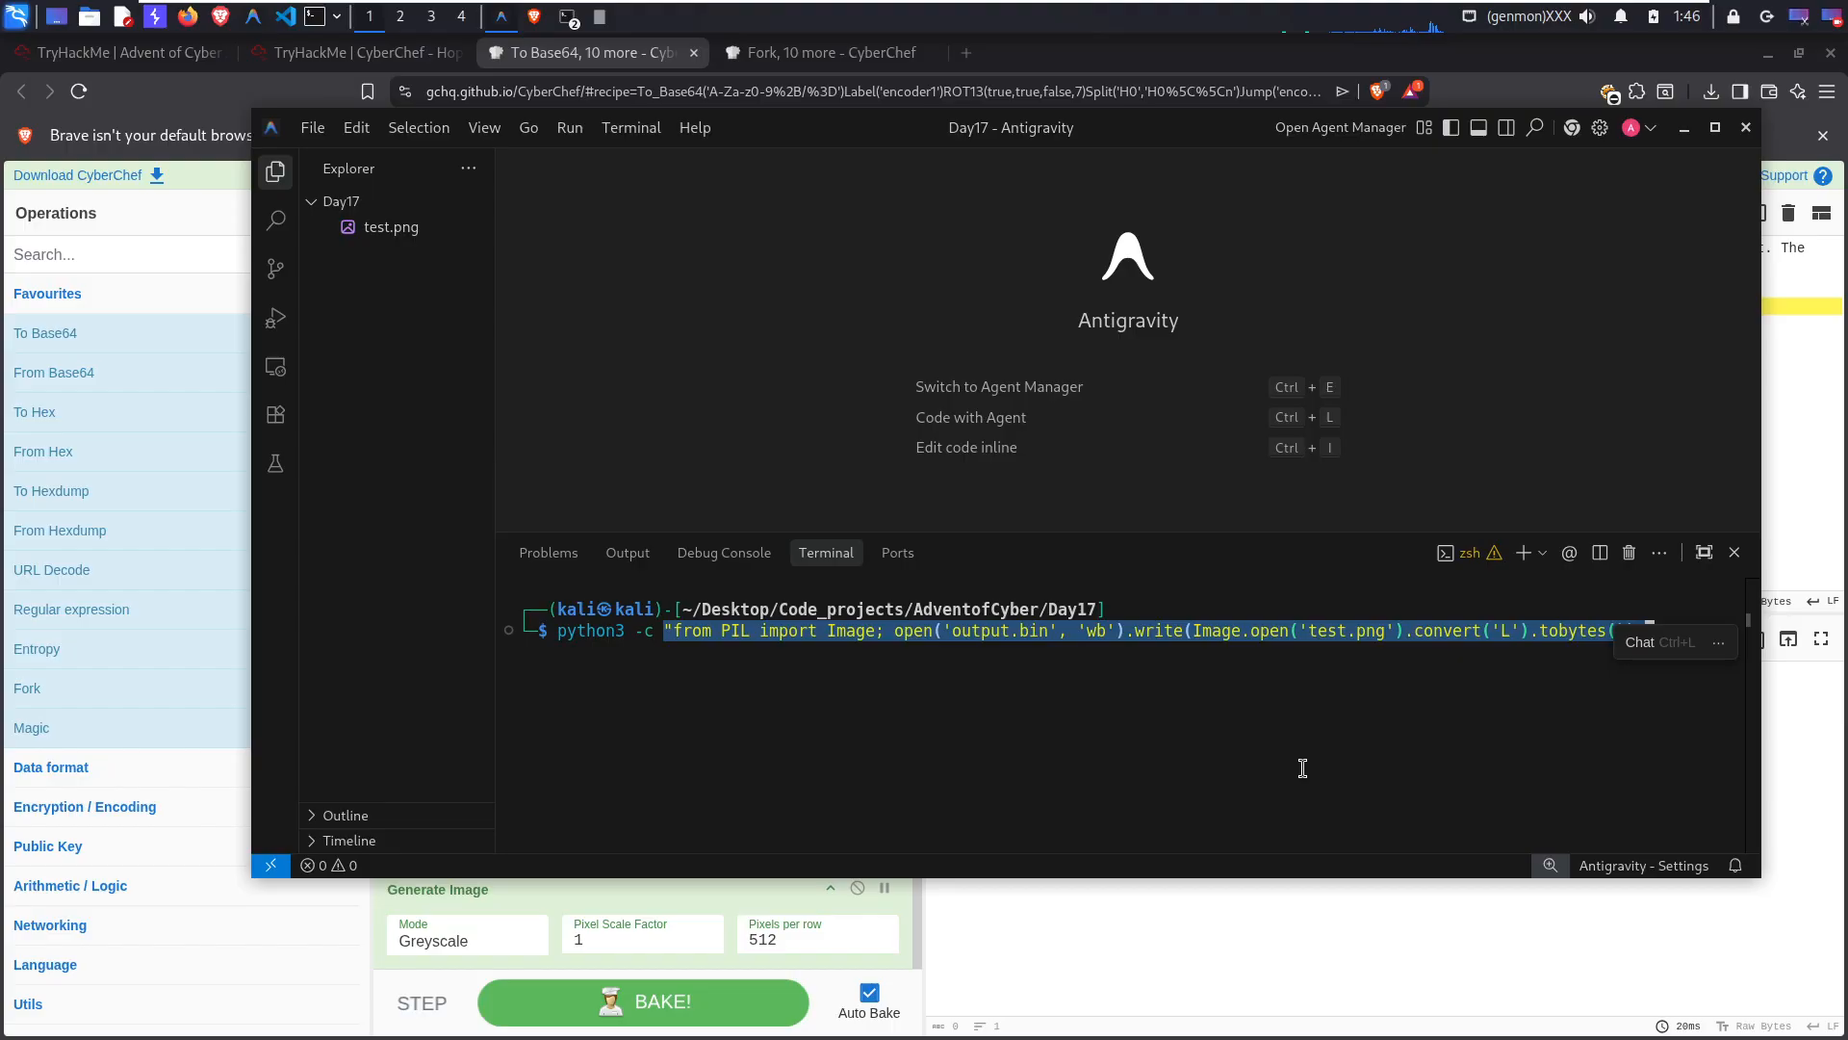
left_click(1011, 635)
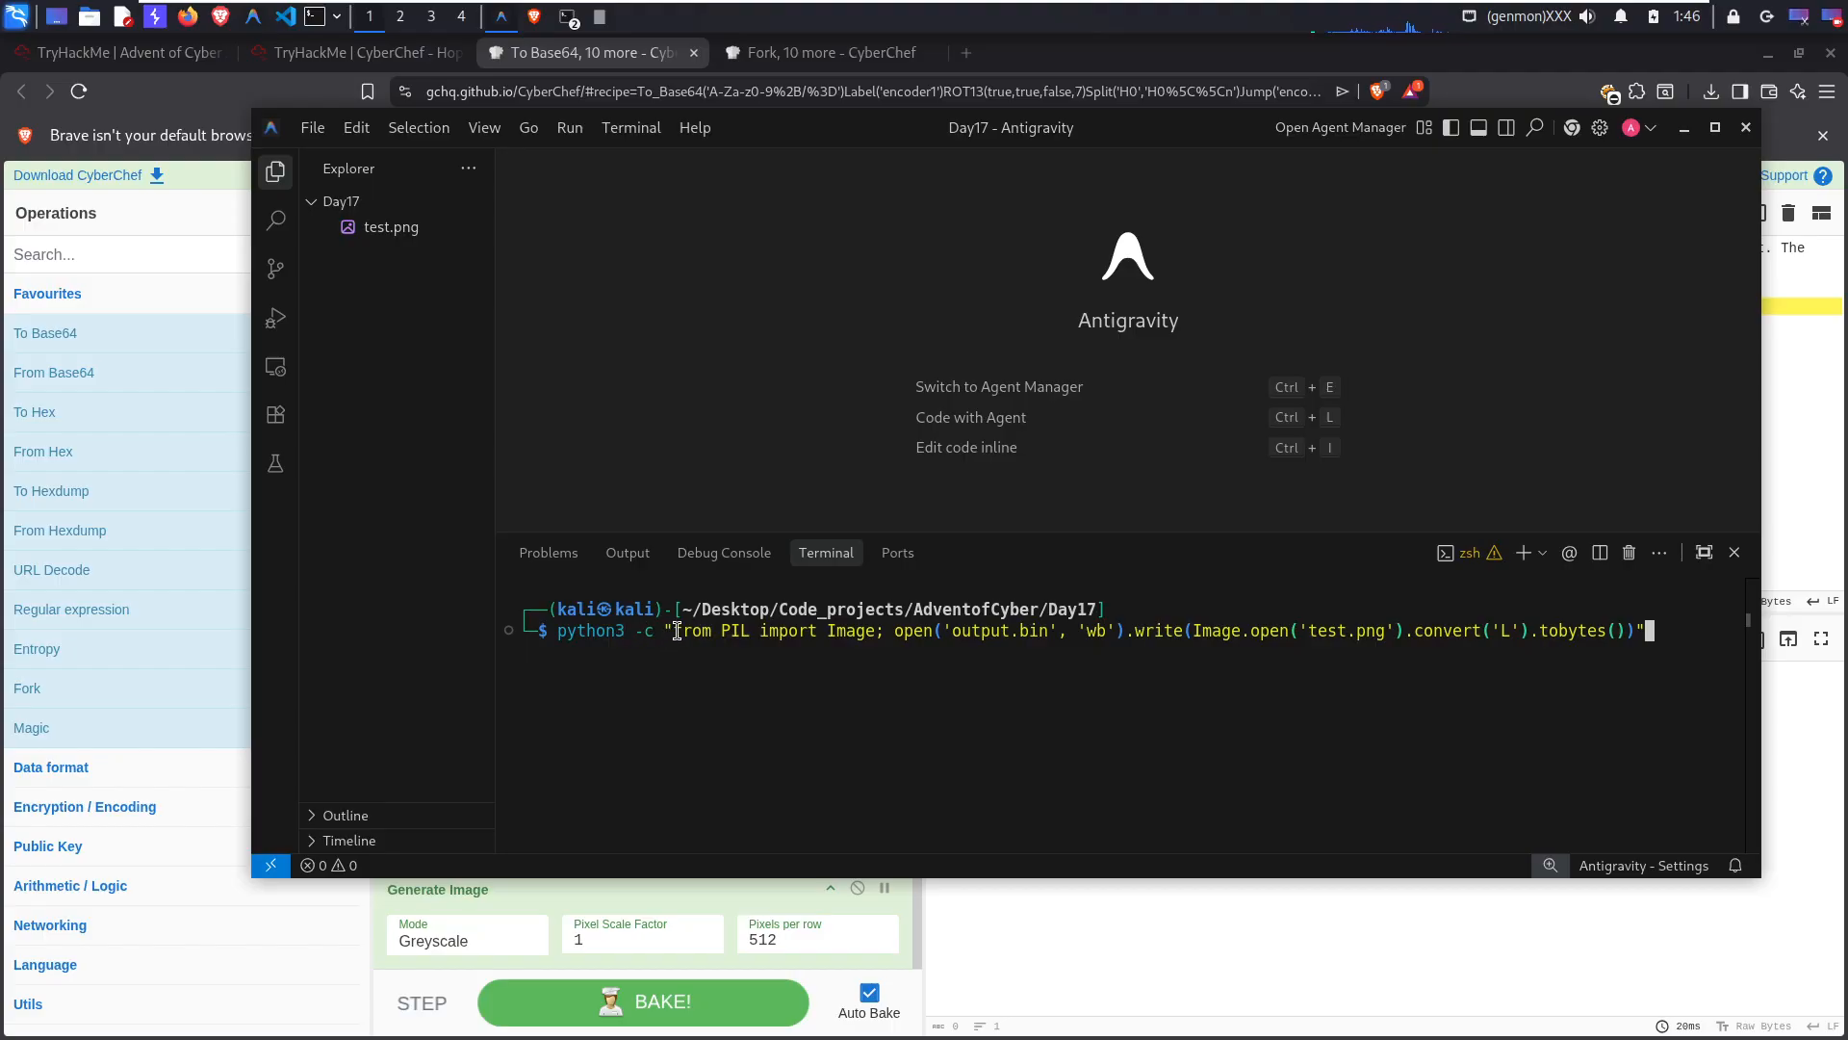
left_click_drag(677, 631, 876, 631)
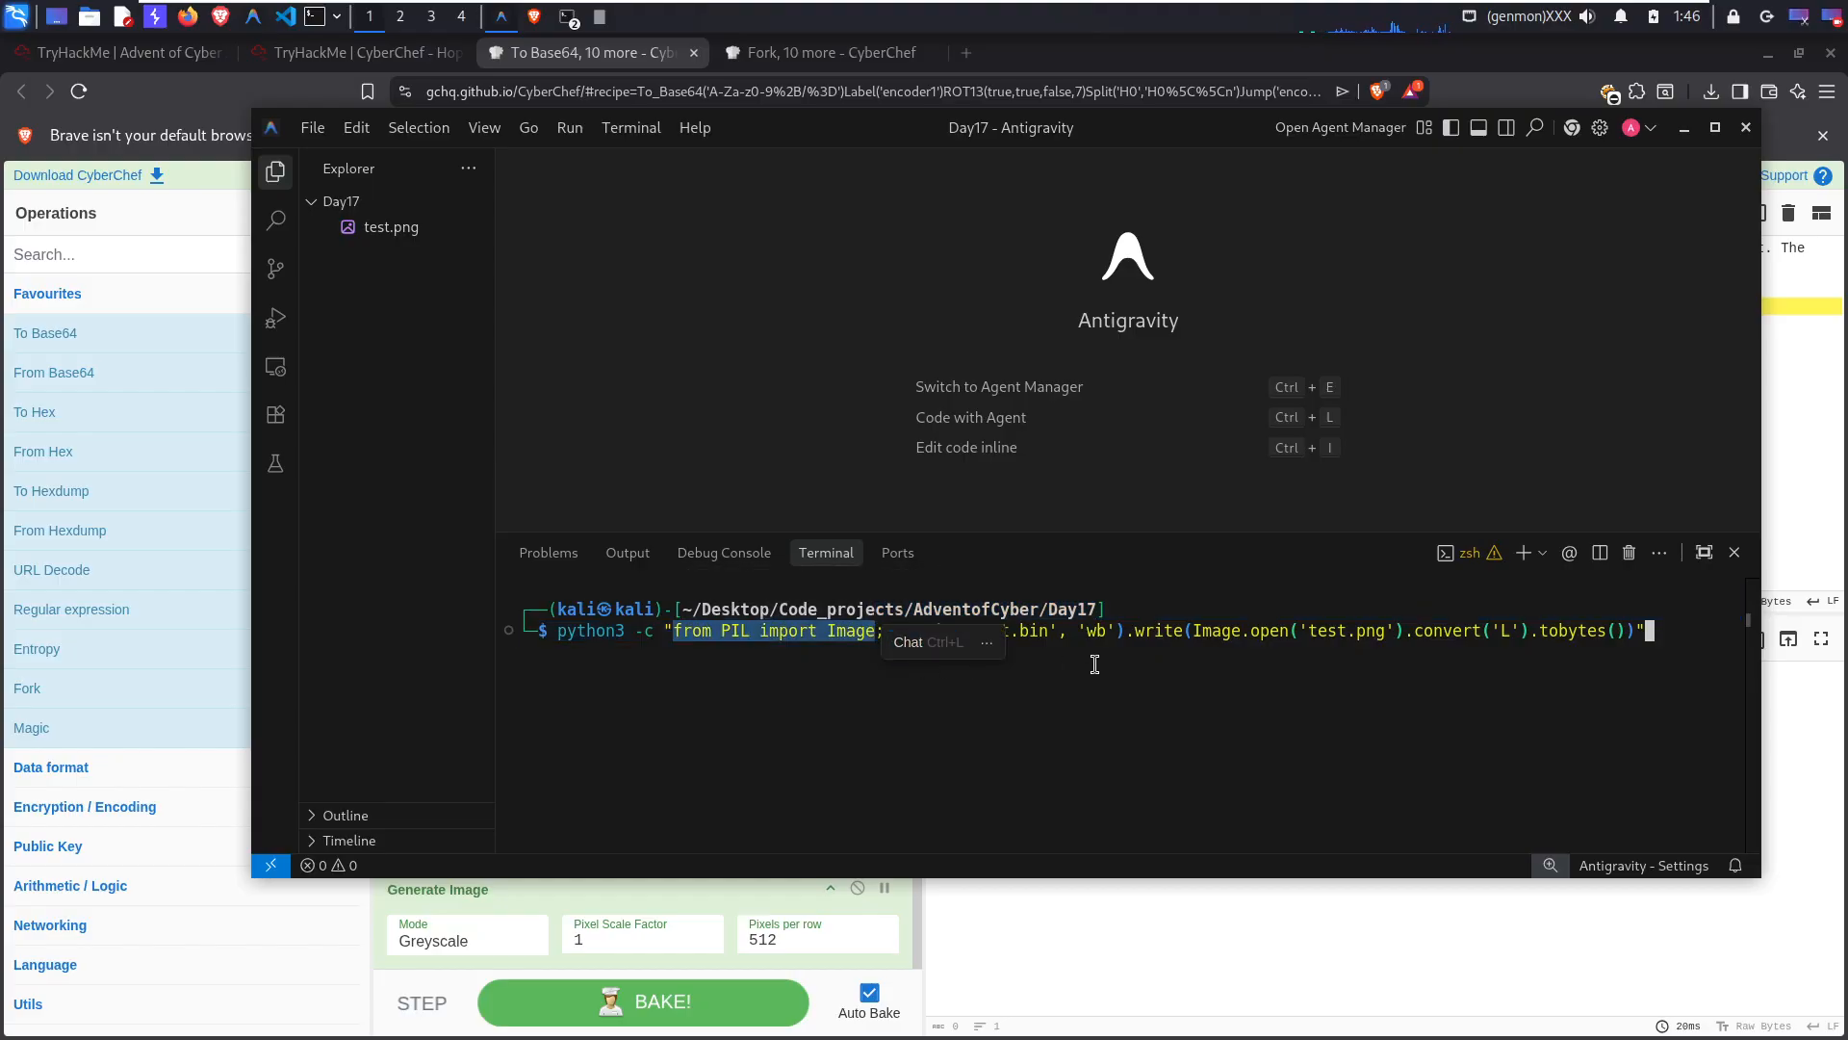
left_click(1046, 655)
left_click_drag(887, 631, 1226, 631)
left_click_drag(1110, 637, 1066, 633)
left_click(1315, 631)
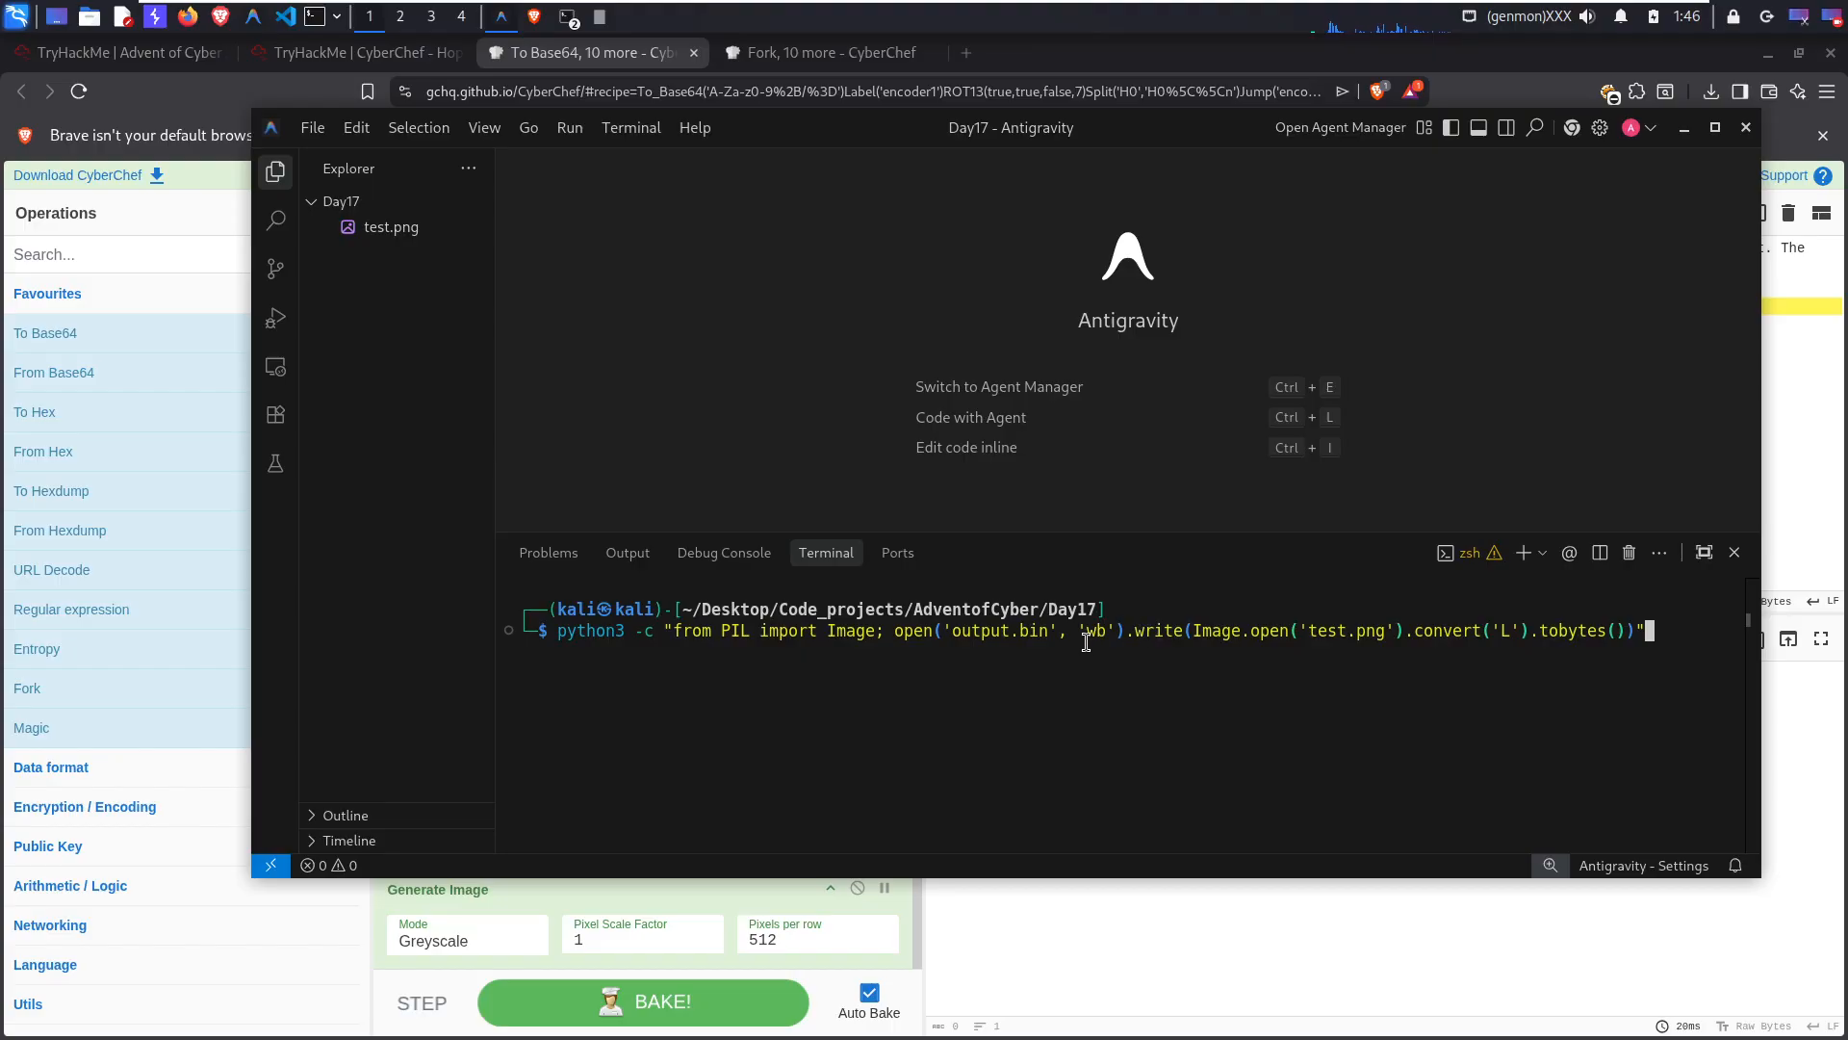
left_click_drag(1047, 630, 943, 631)
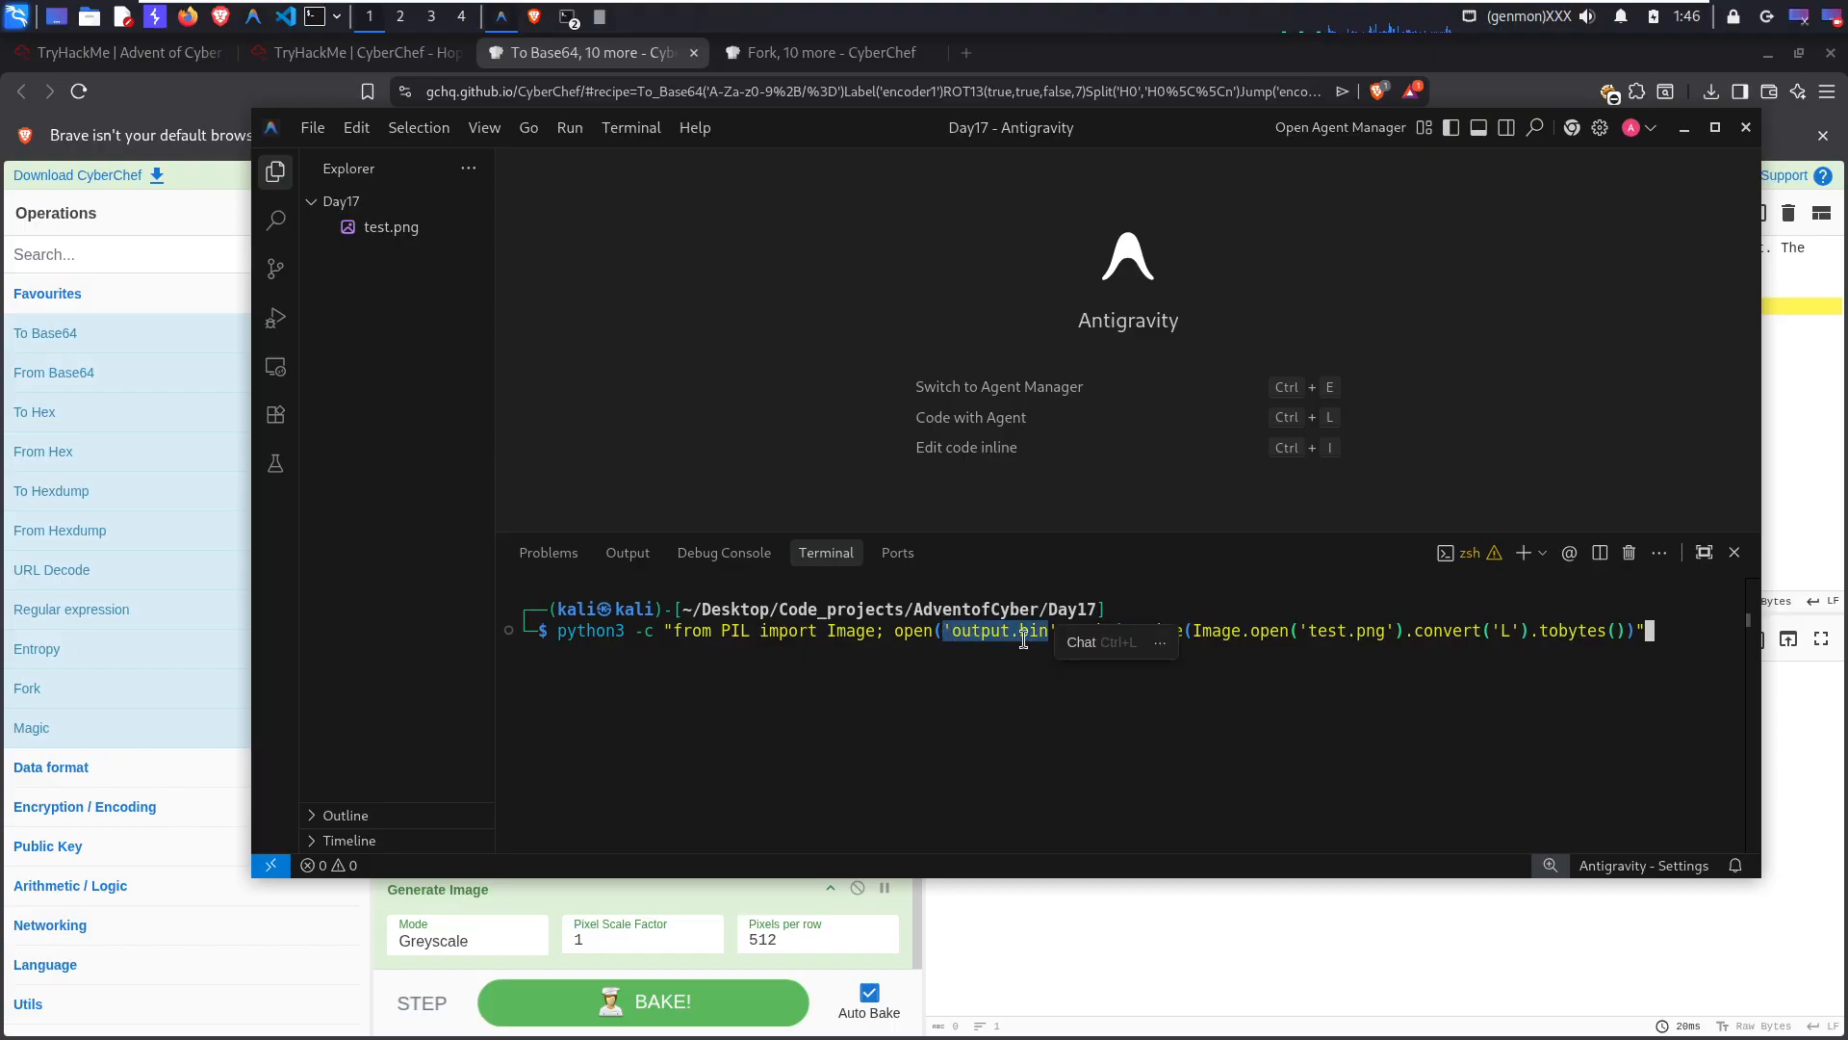
left_click(1251, 631)
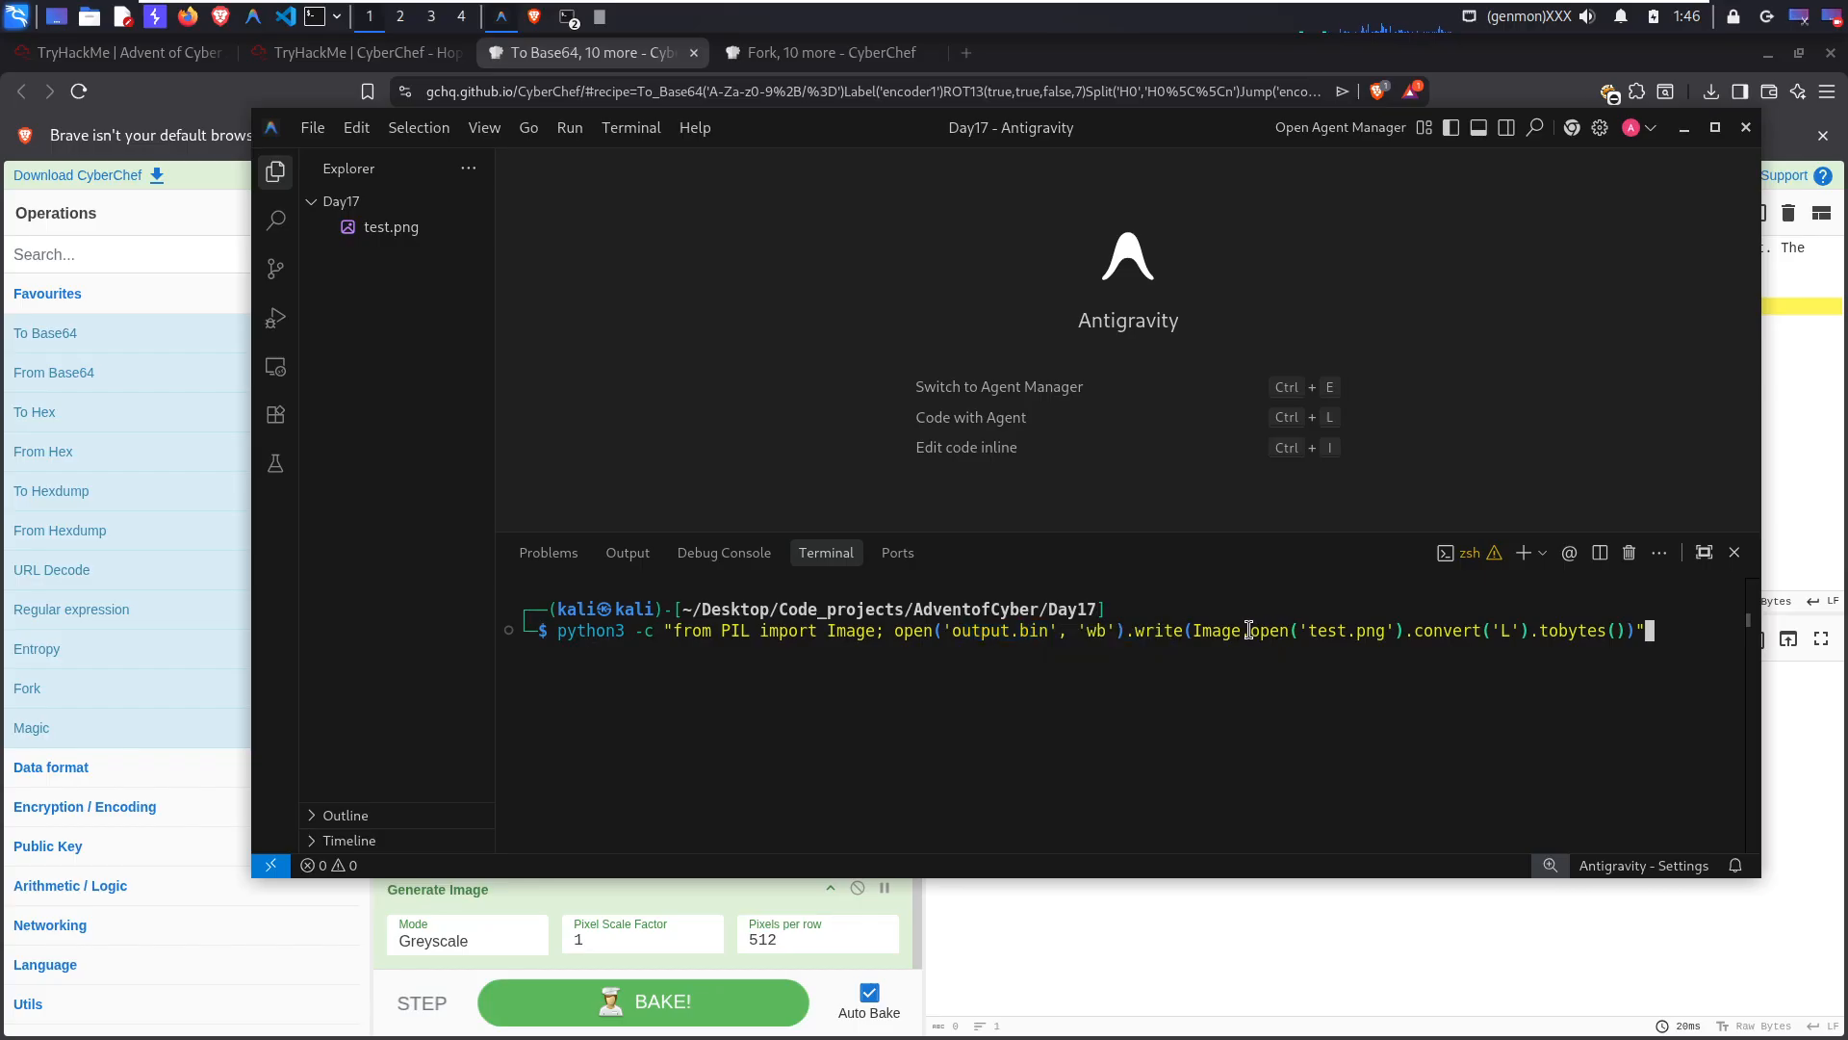
Step: Examine the one-liner's 'wb' mode and its write call, which opens test.png, converts it to 'L' and extracts its bytes
left_click_drag(1105, 629, 1074, 627)
left_click(1145, 634)
left_click_drag(1134, 633, 1476, 617)
left_click(1325, 643)
left_click_drag(1198, 627, 1404, 631)
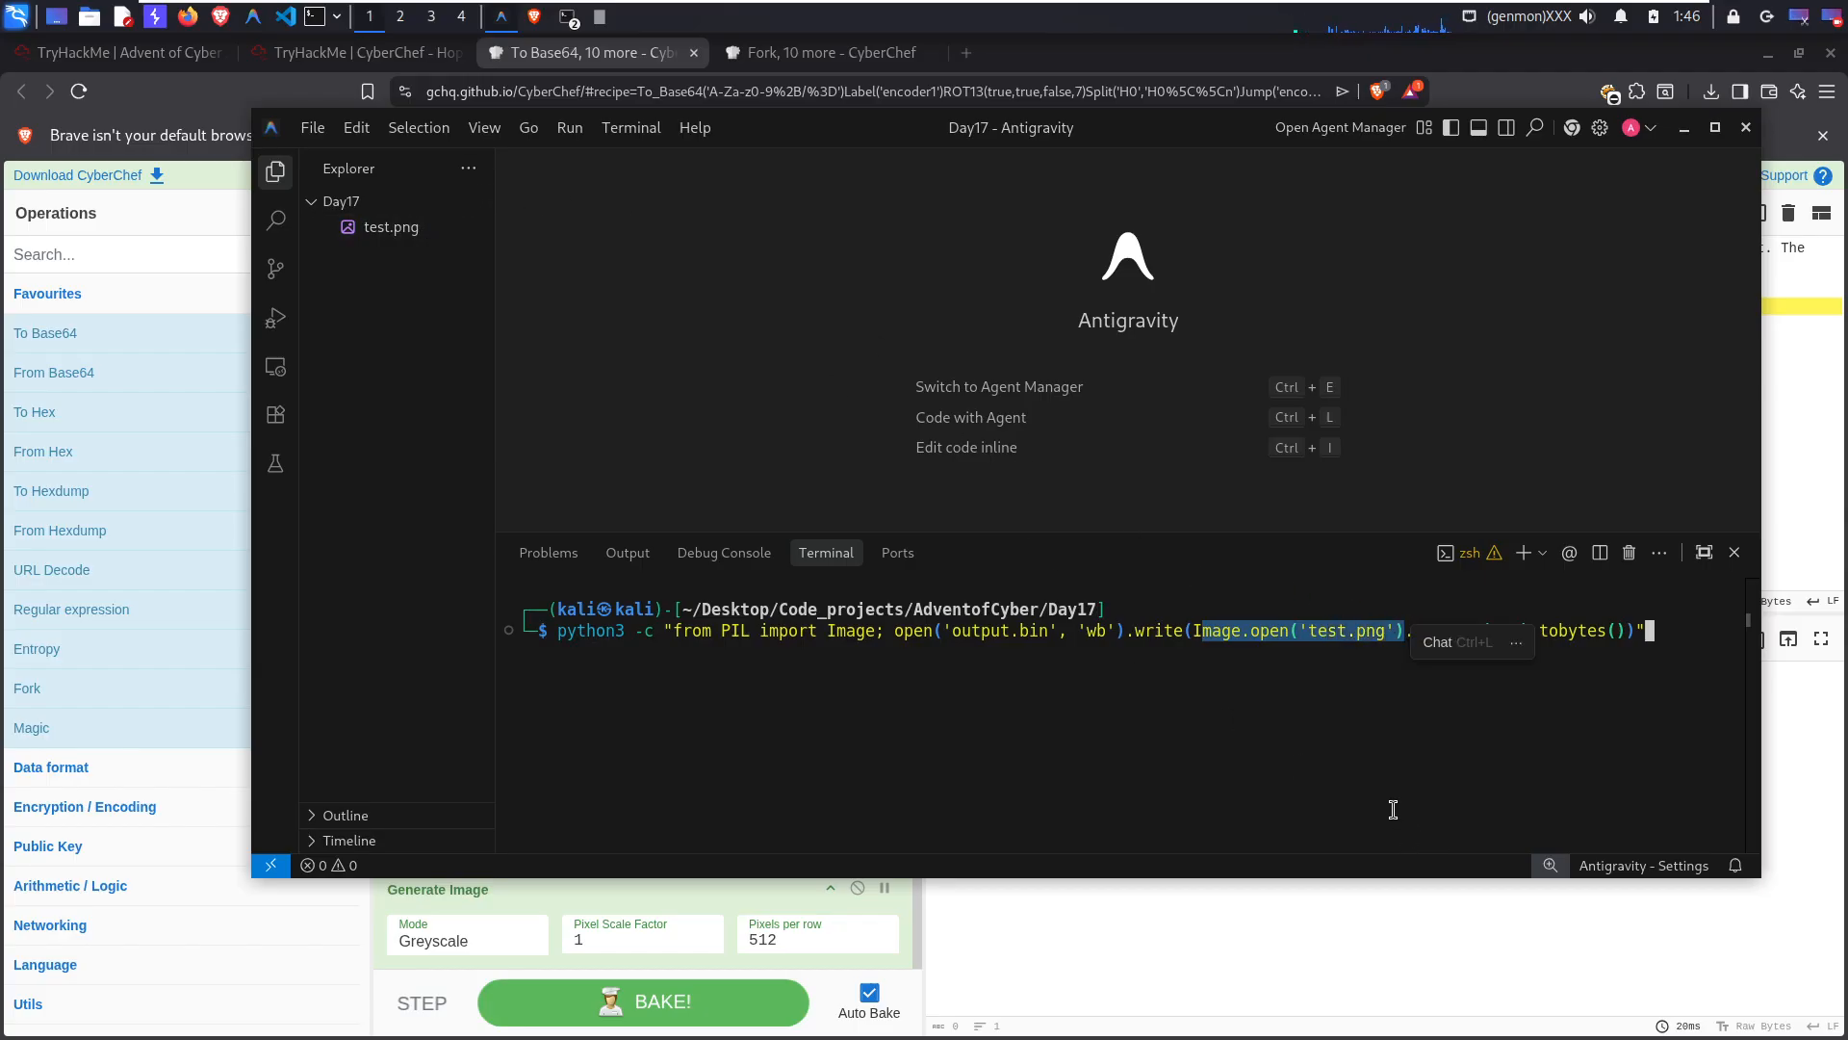
left_click(1340, 725)
left_click_drag(1405, 630, 1660, 632)
left_click(1618, 649)
left_click(1184, 621)
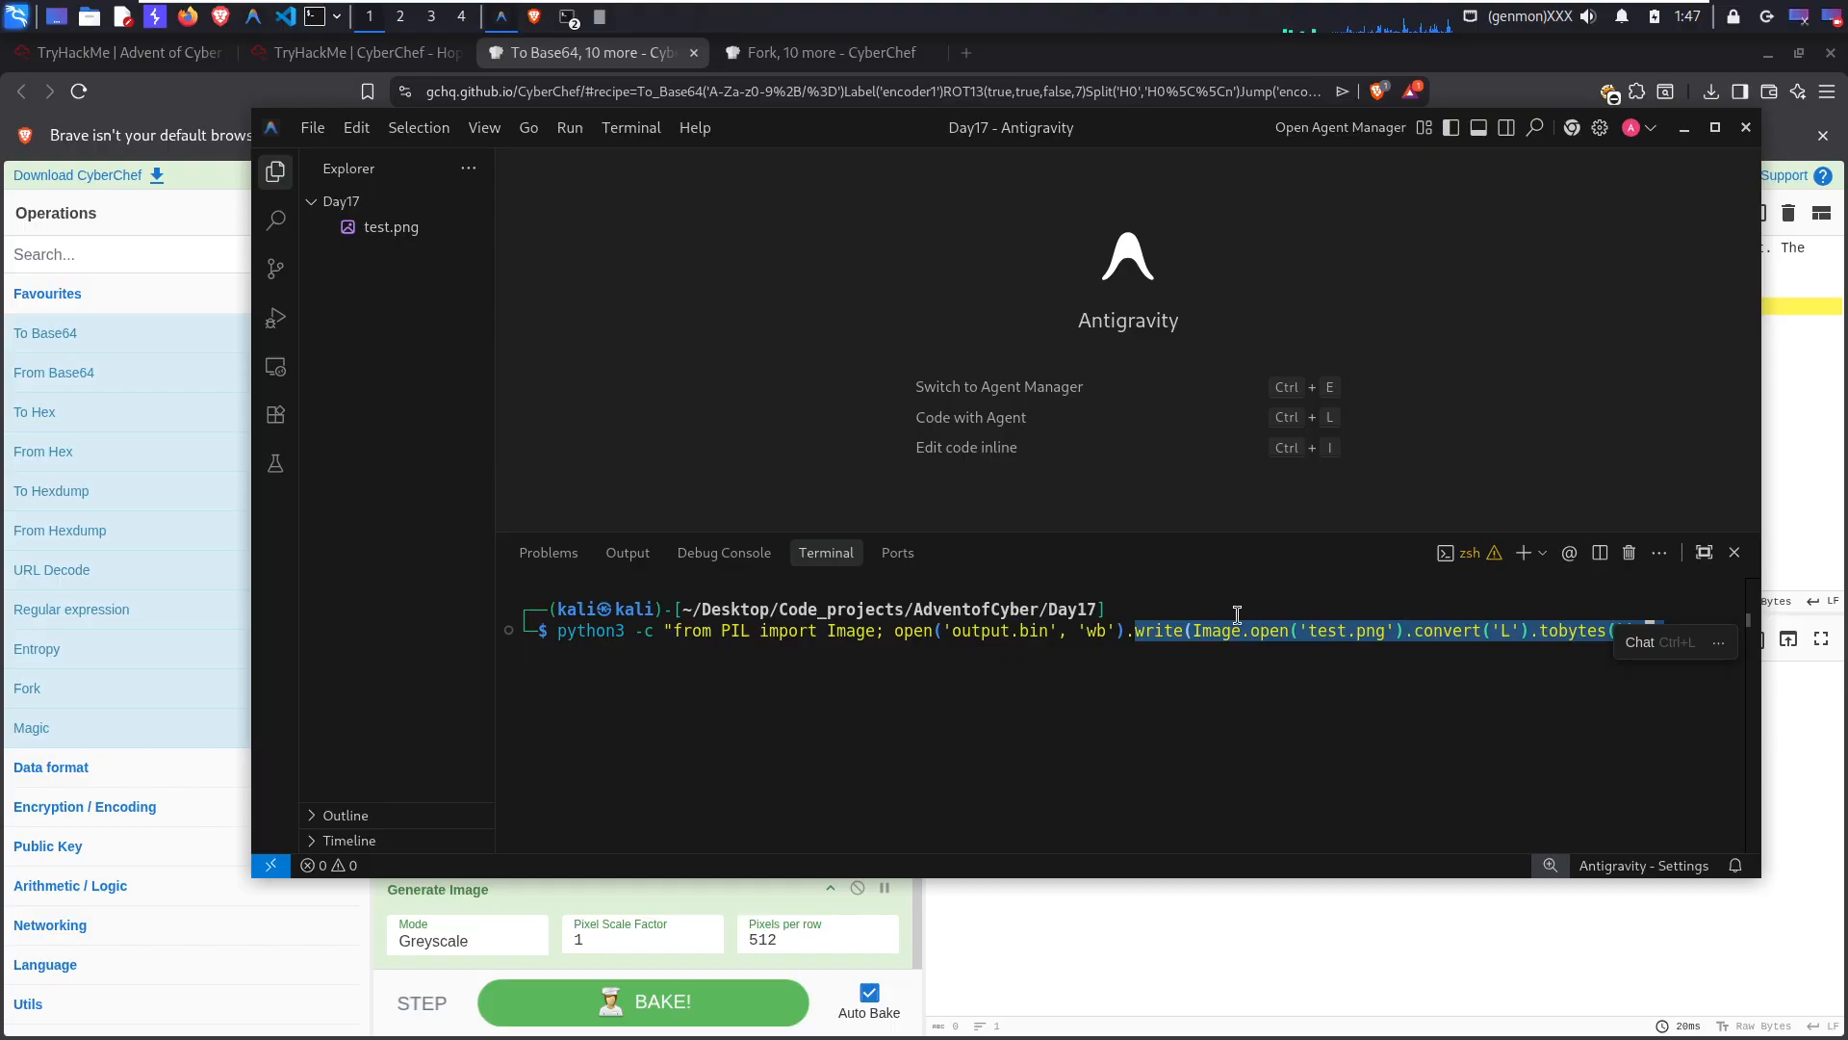
Step: Run the Python one-liner that writes the greyscale pixel bytes of test.png to output.bin
left_click_drag(1132, 631, 913, 637)
left_click_drag(667, 635, 1568, 625)
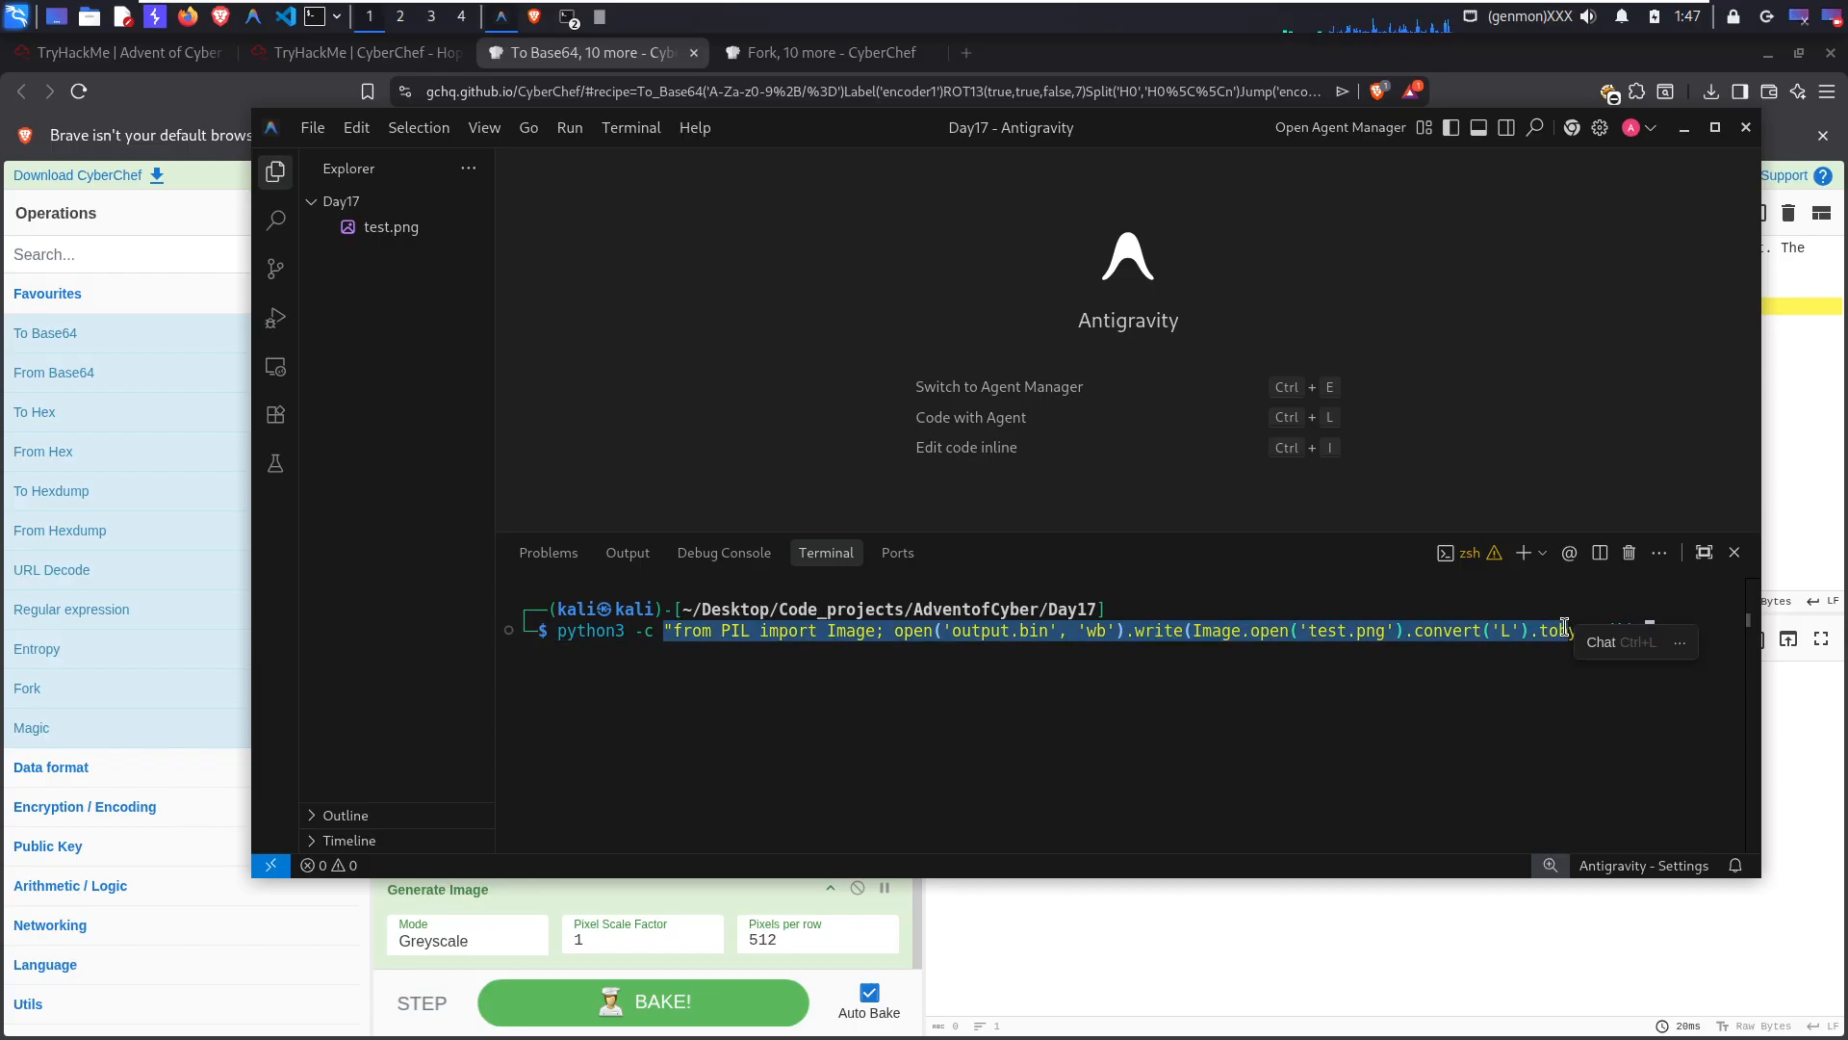
left_click(1691, 636)
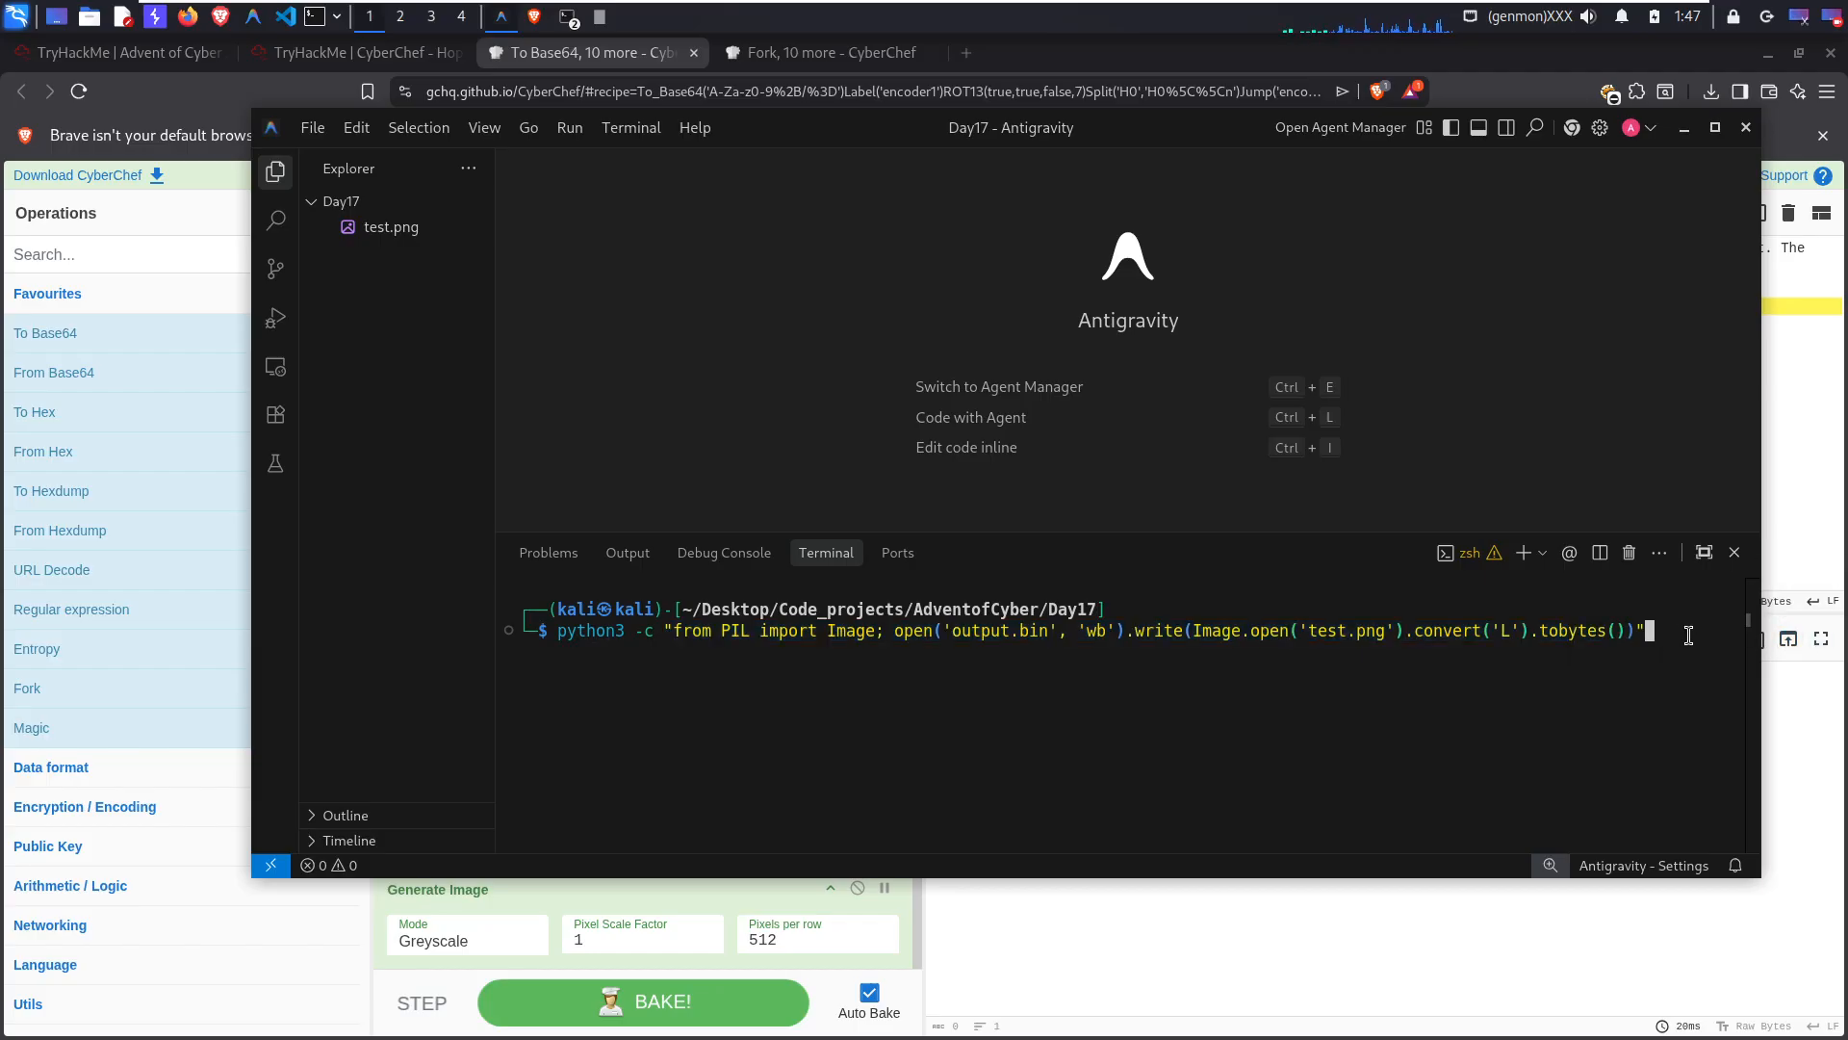
key("Return")
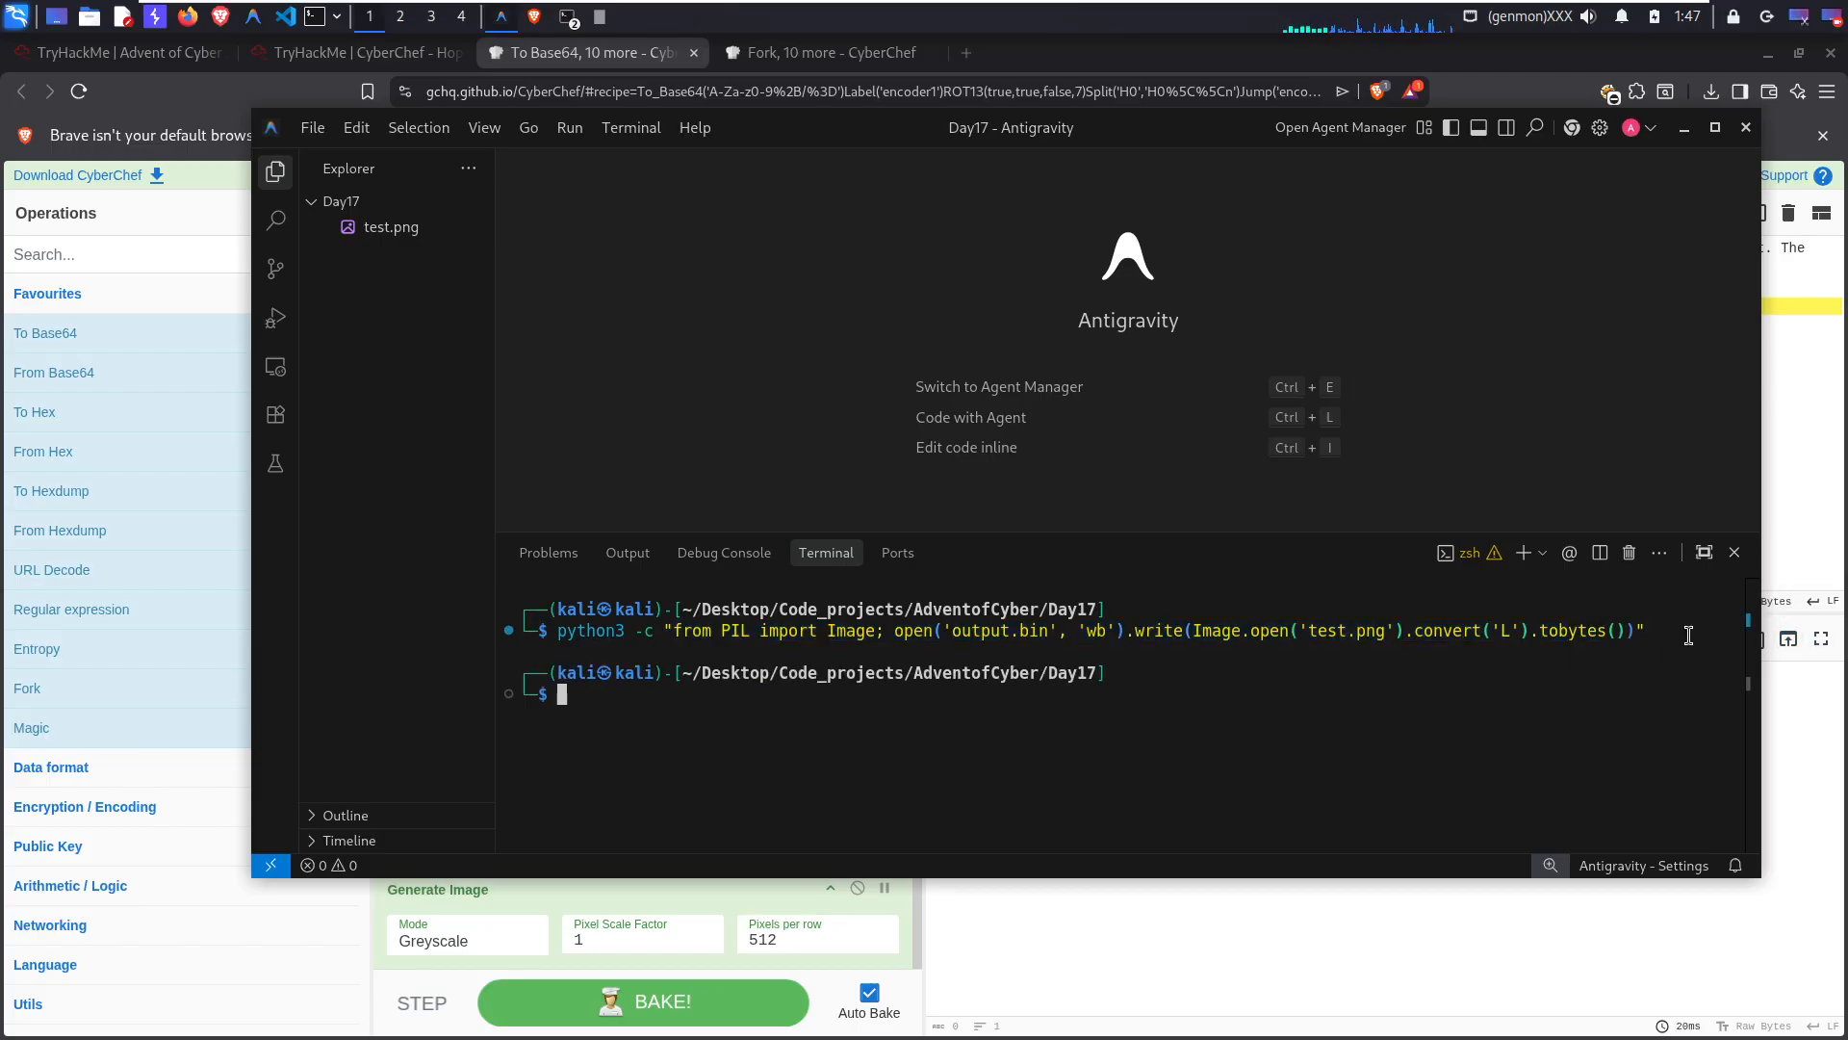
Step: Open output.bin in the editor and examine its encoded lines and their trailing padding
left_click(395, 227)
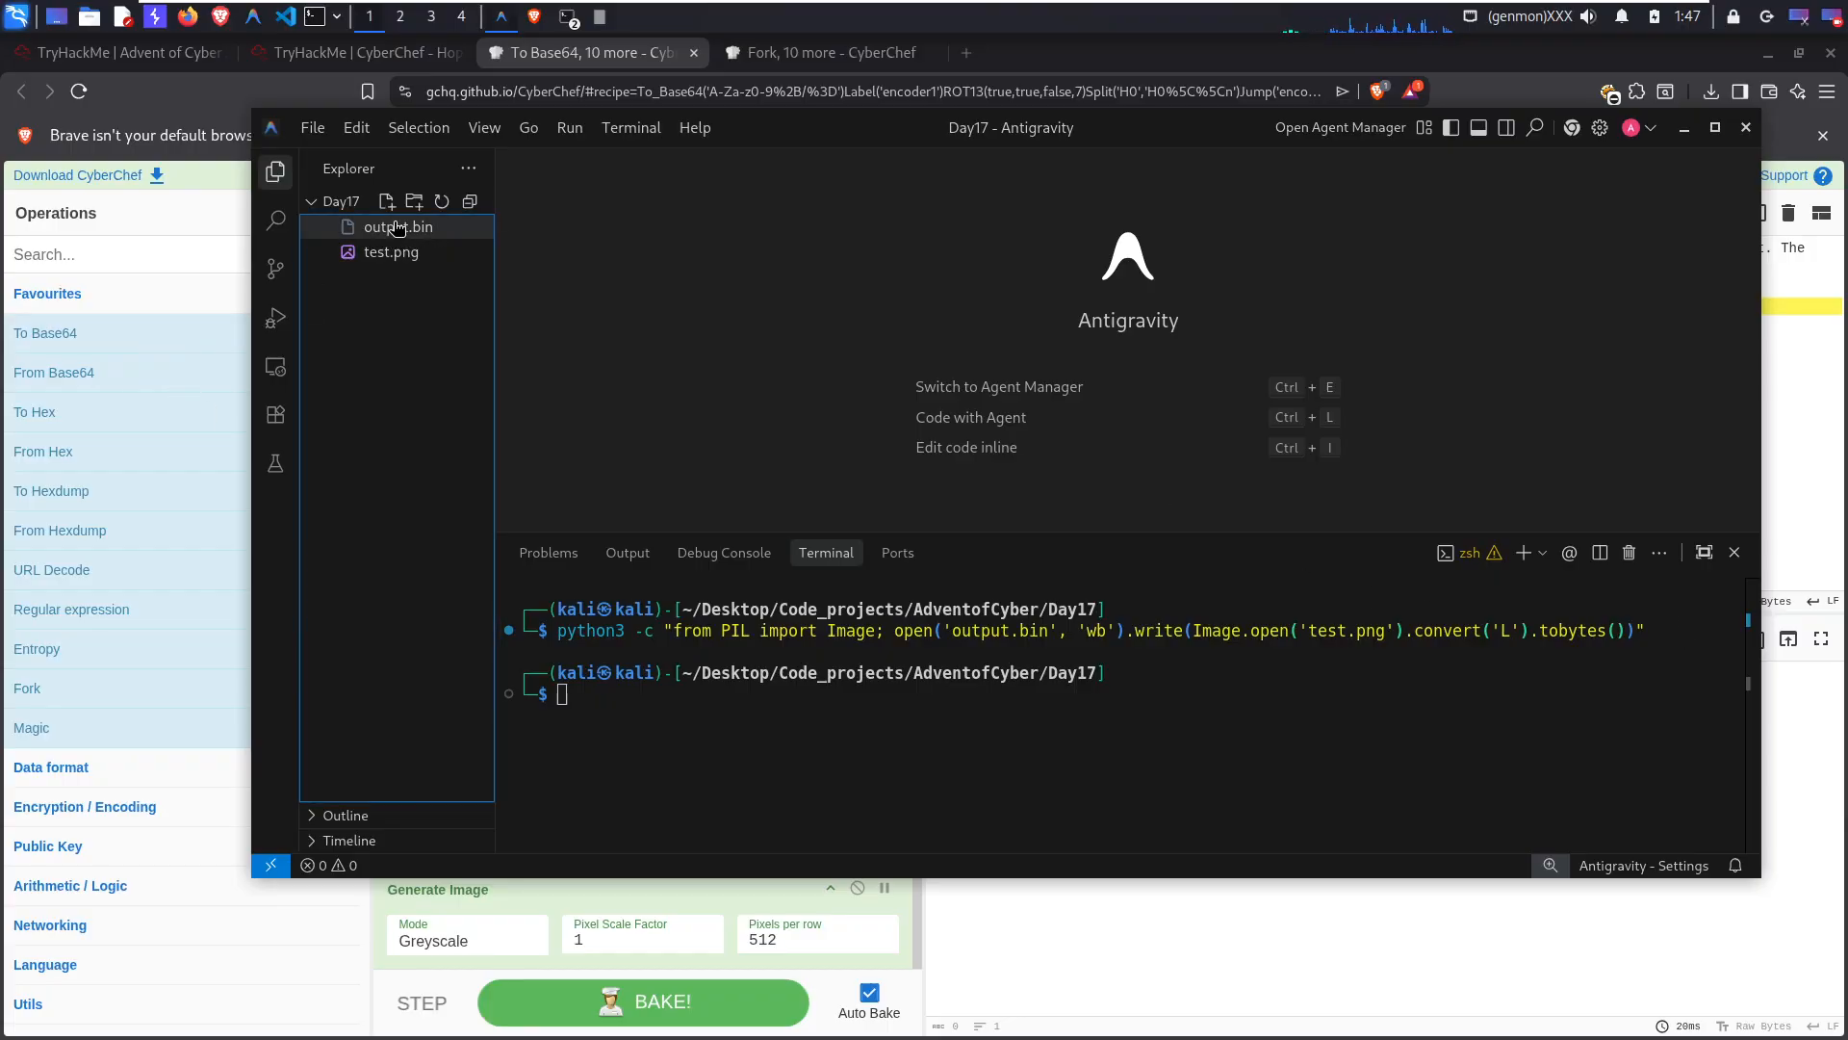
left_click_drag(1052, 318, 602, 194)
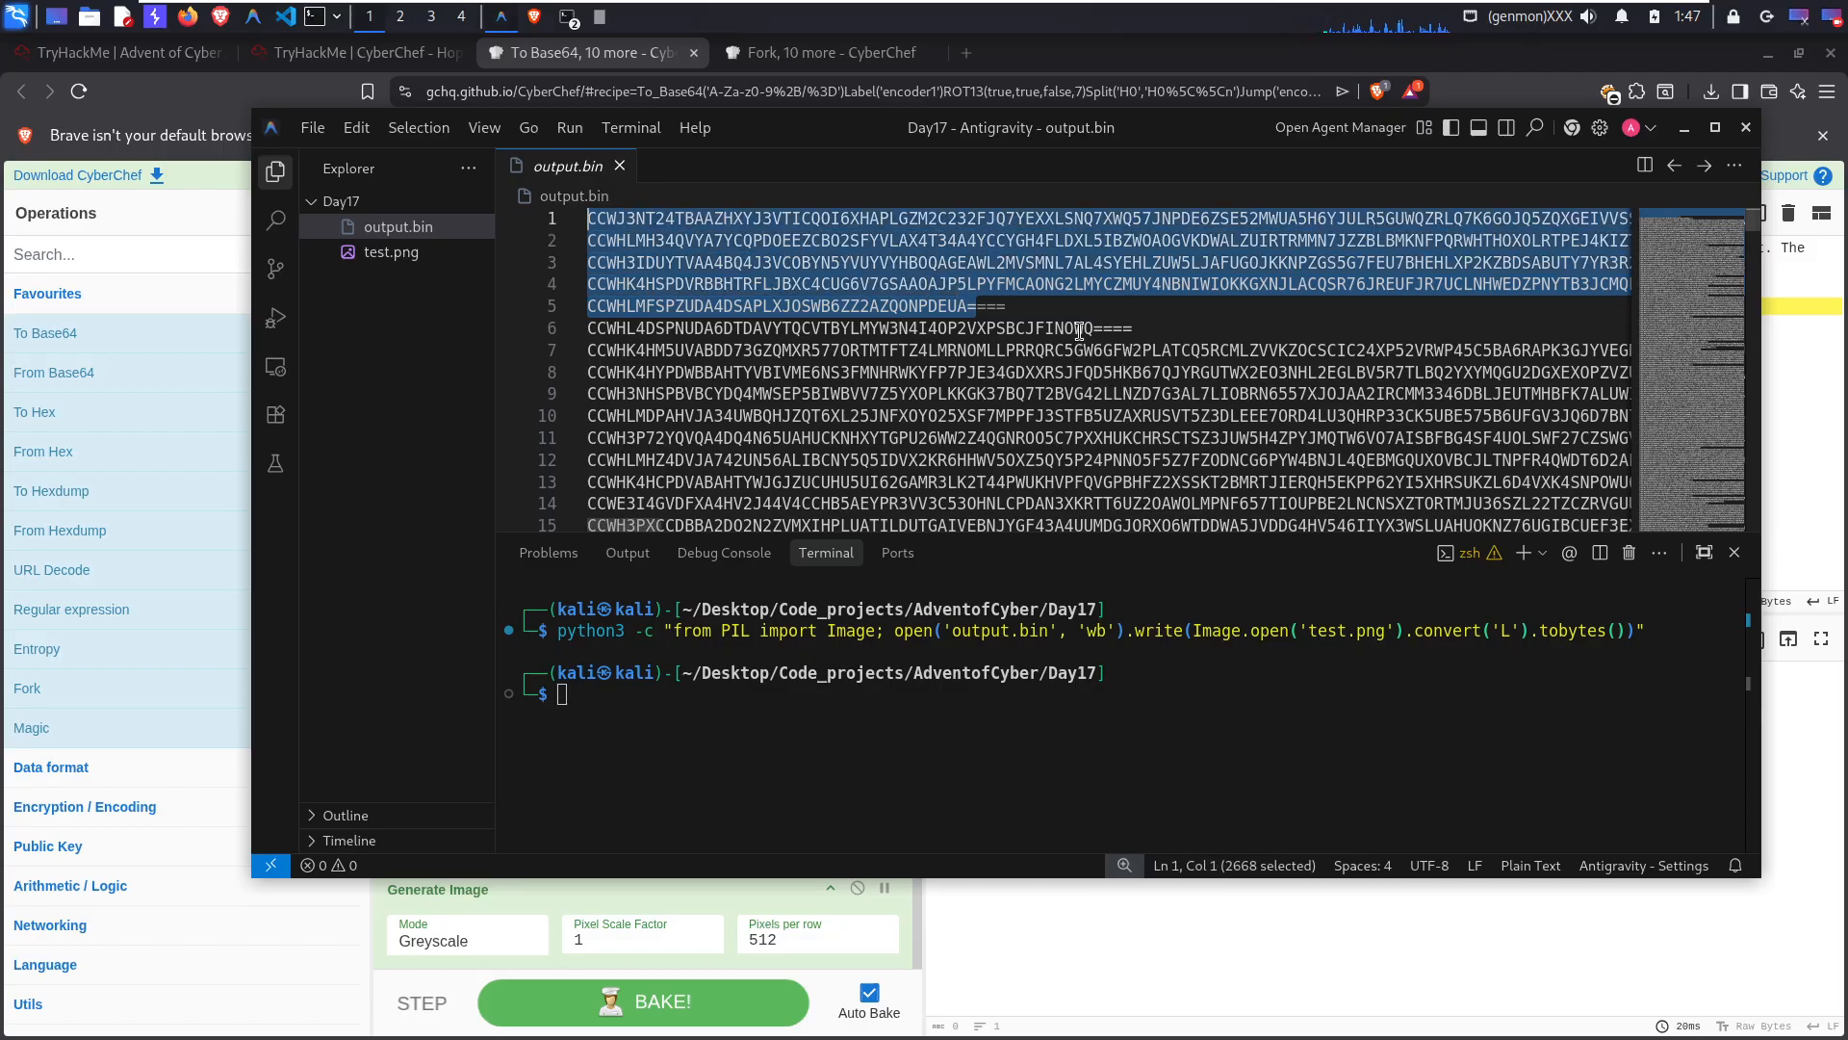
left_click_drag(1090, 327, 992, 306)
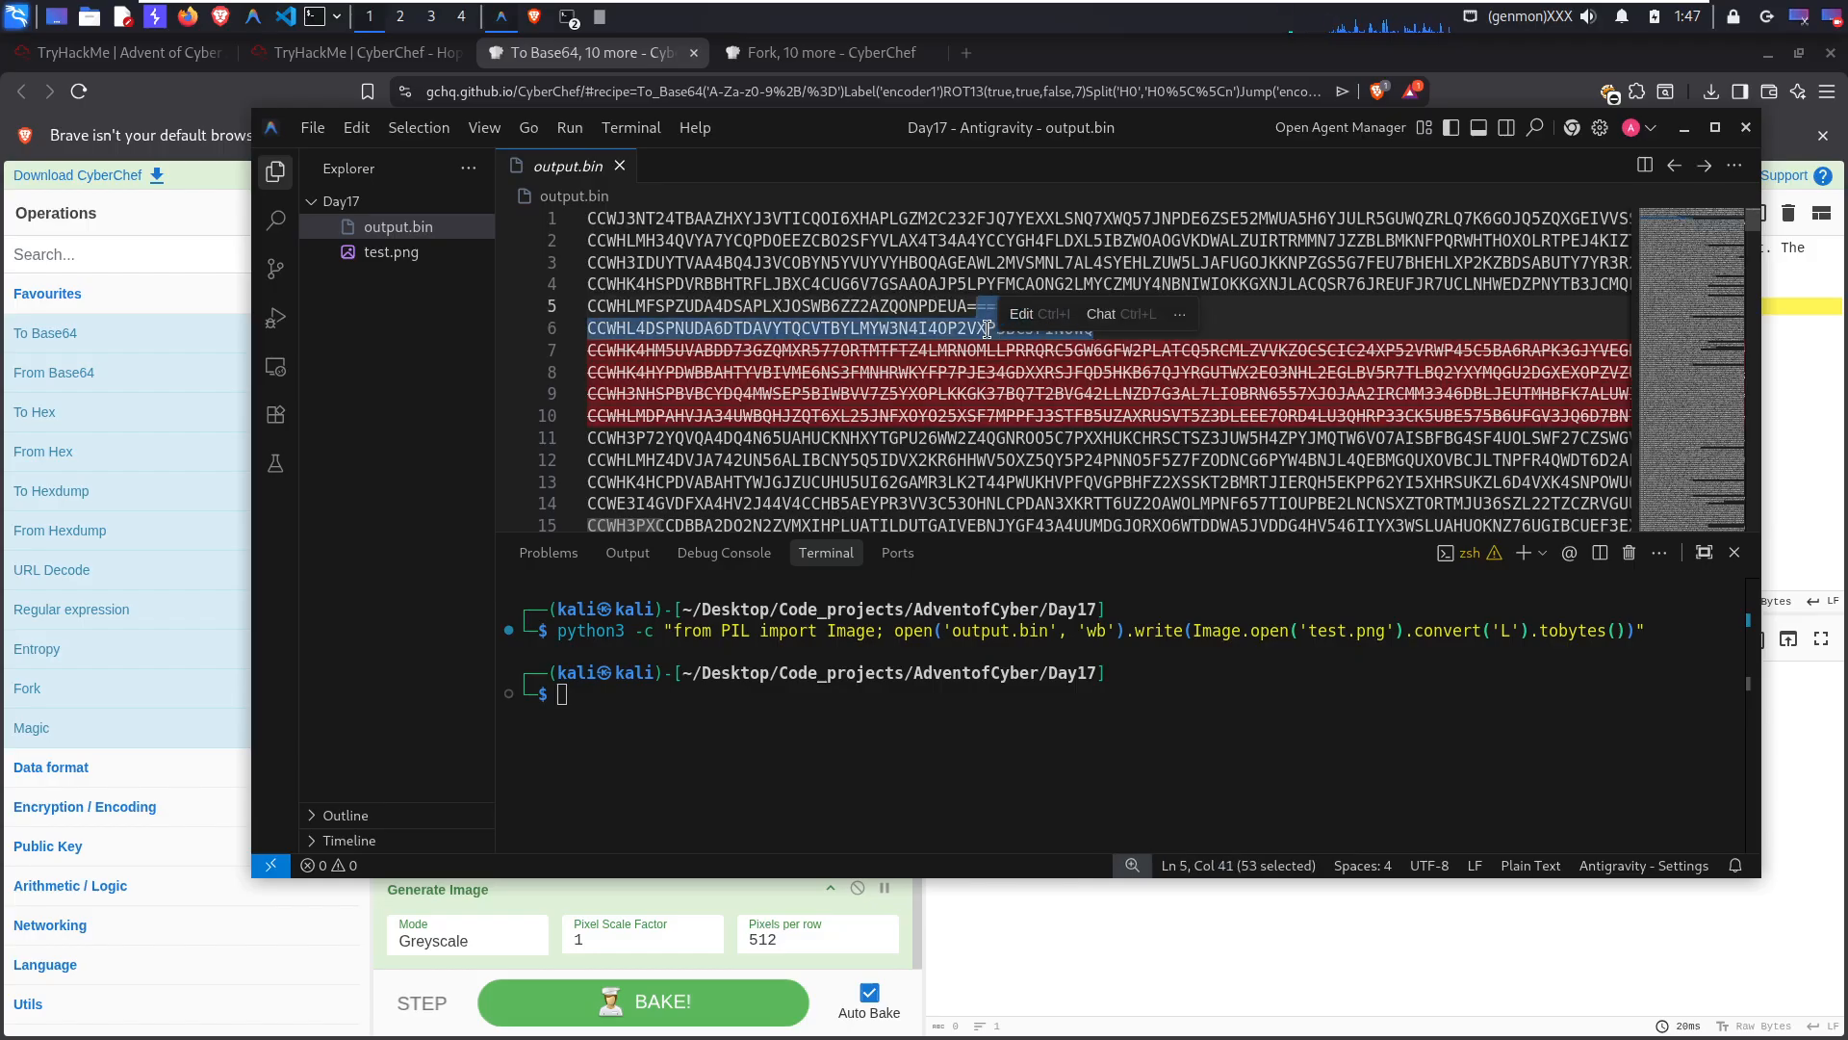
left_click(1165, 330)
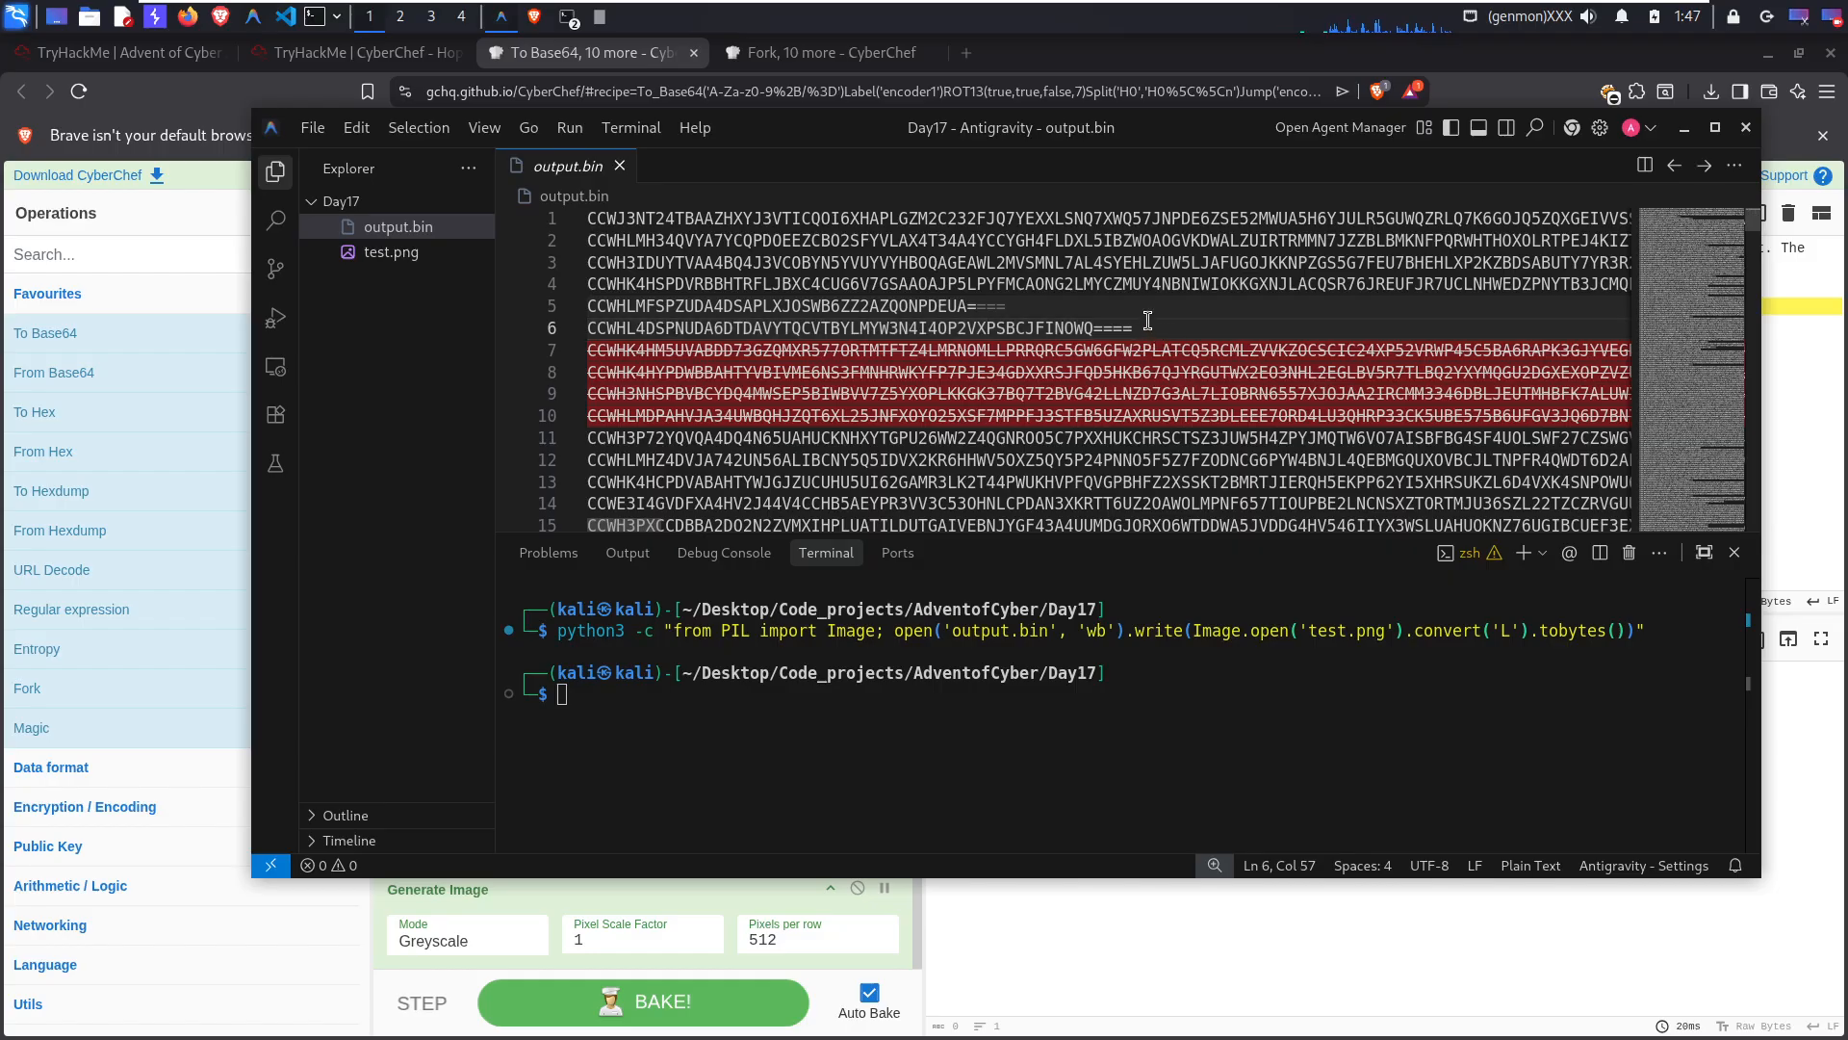
scroll(1036, 407, "down", 2)
scroll(1250, 361, "up", 2)
left_click_drag(977, 220, 1187, 219)
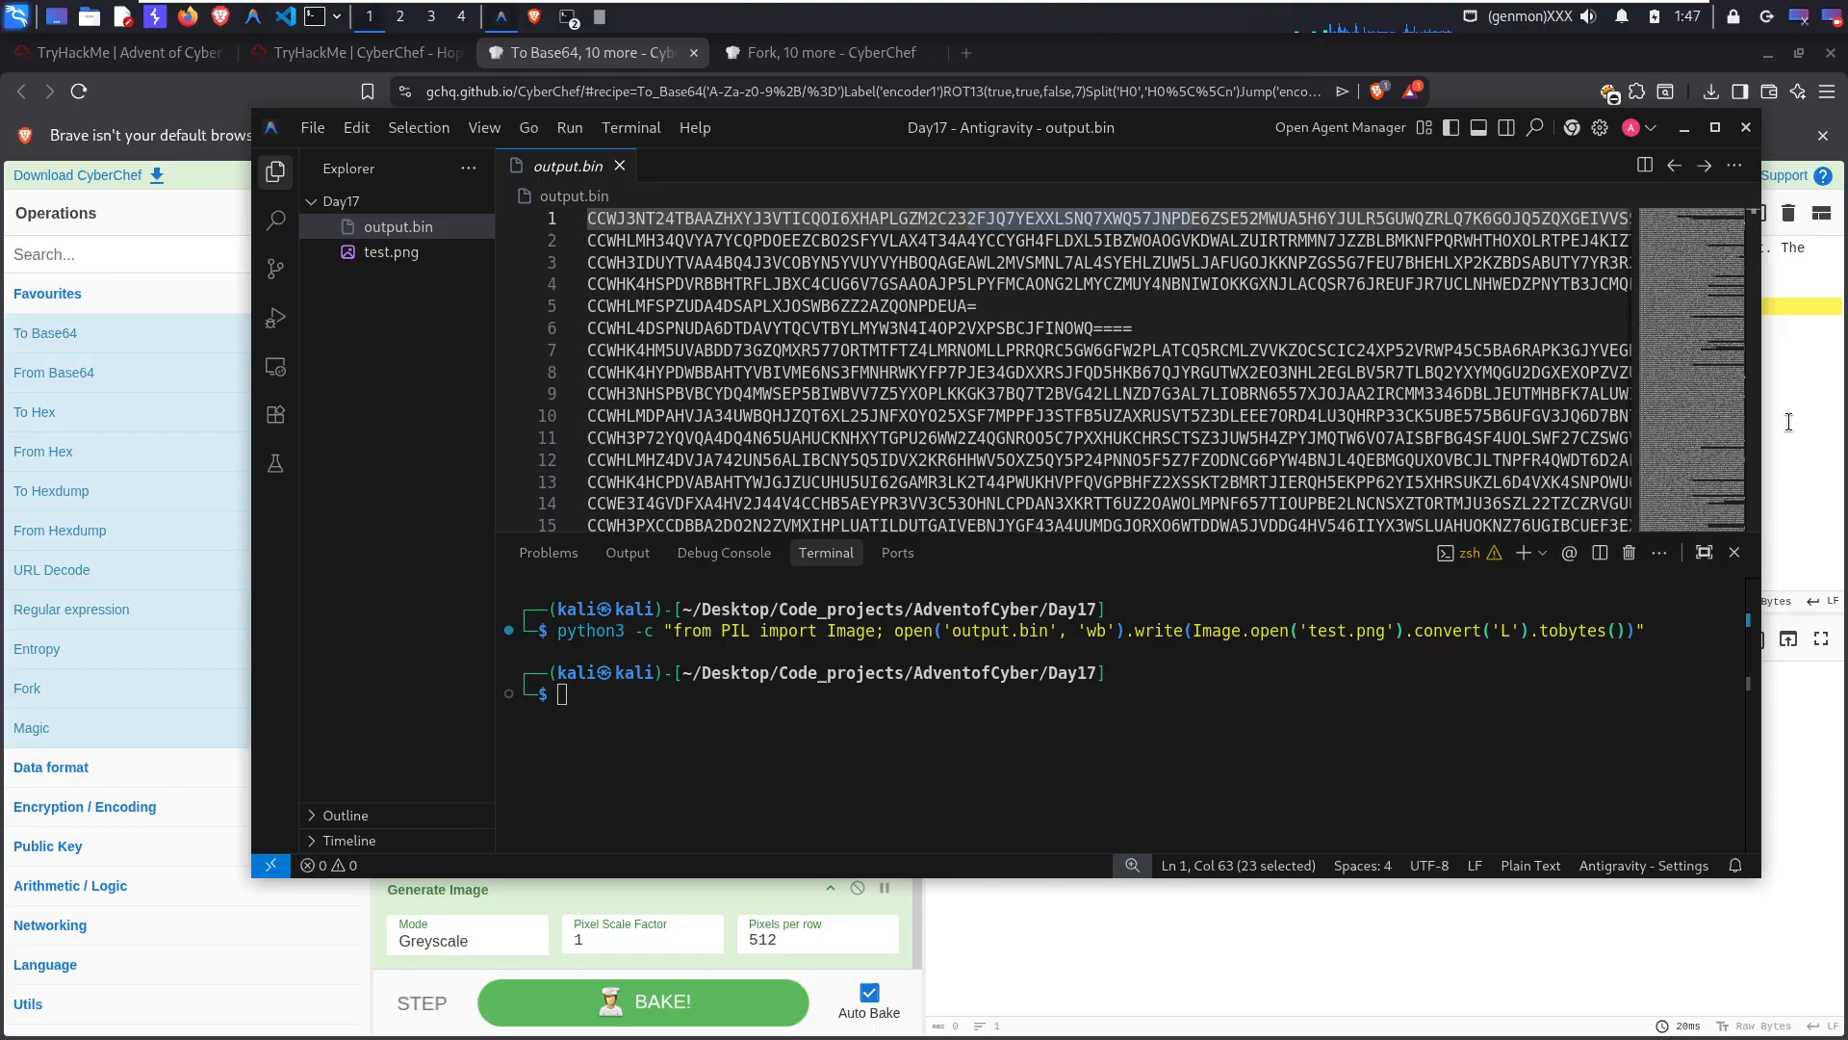
Step: Switch to the decoding recipe in the browser and load output.bin from the Day17 folder as its input
left_click(1796, 377)
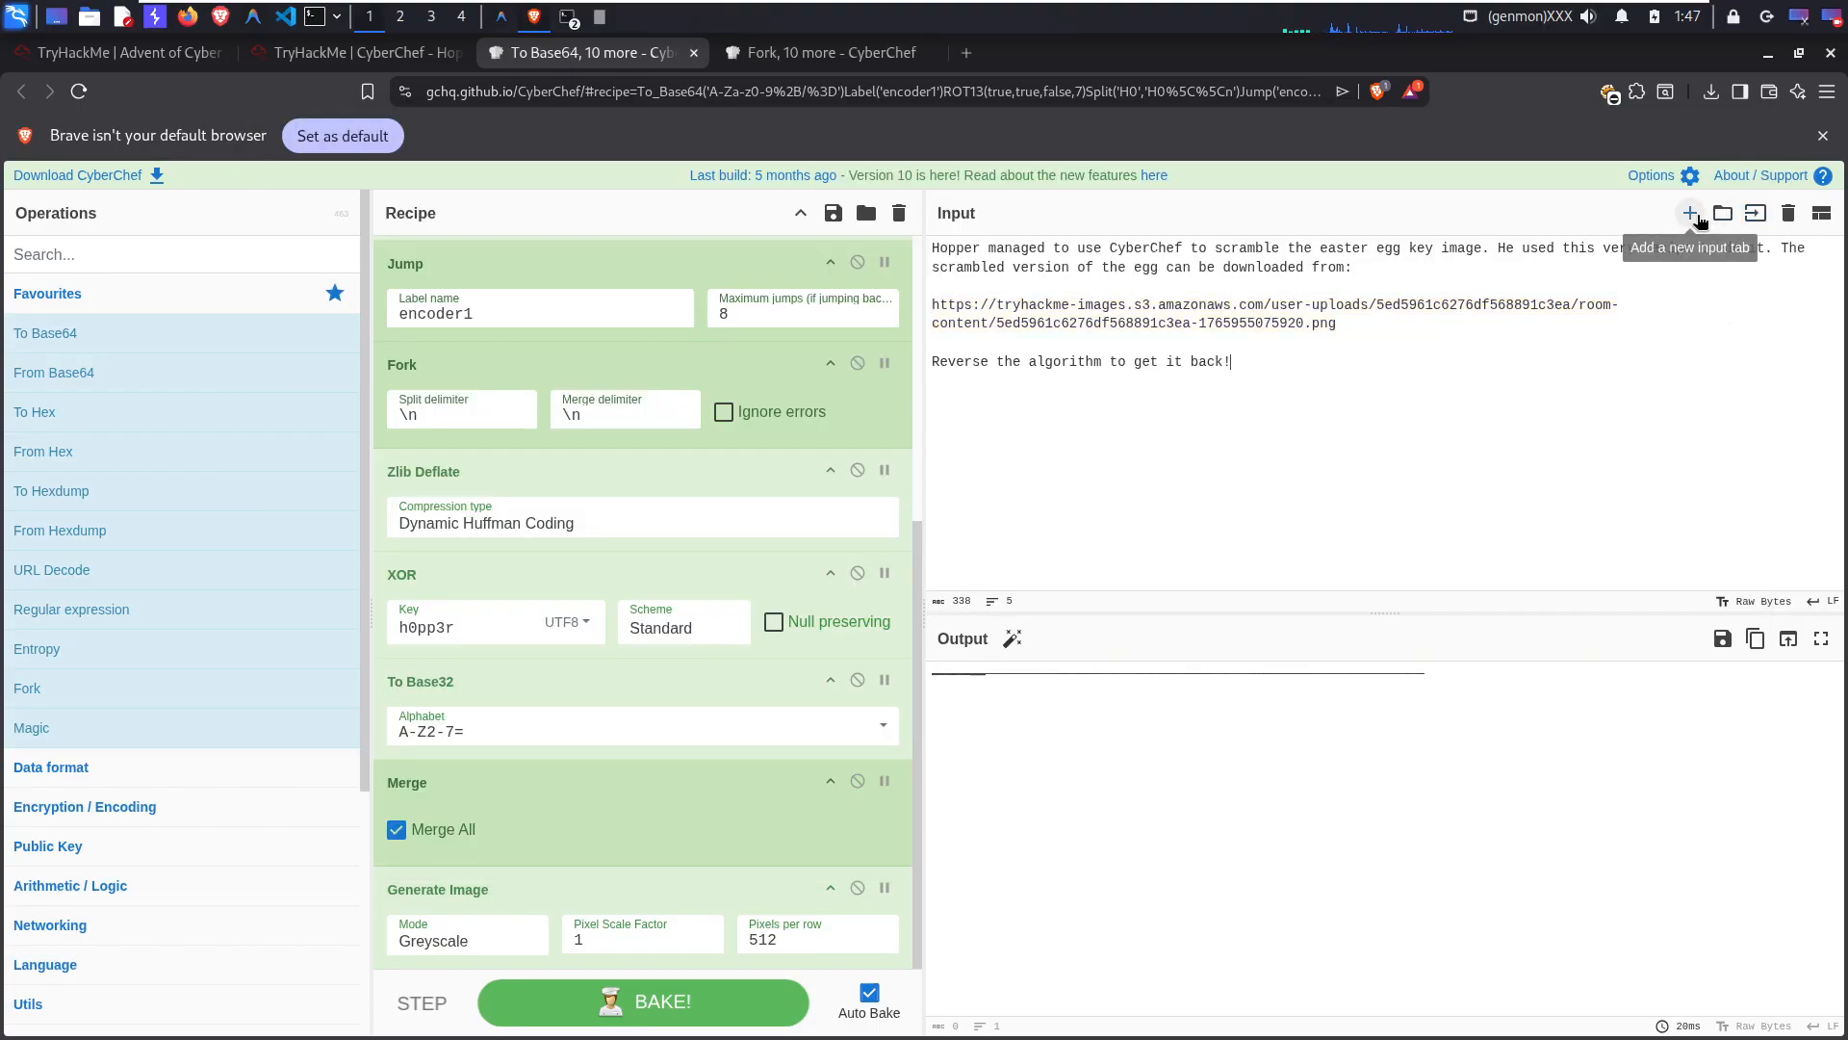
left_click(837, 54)
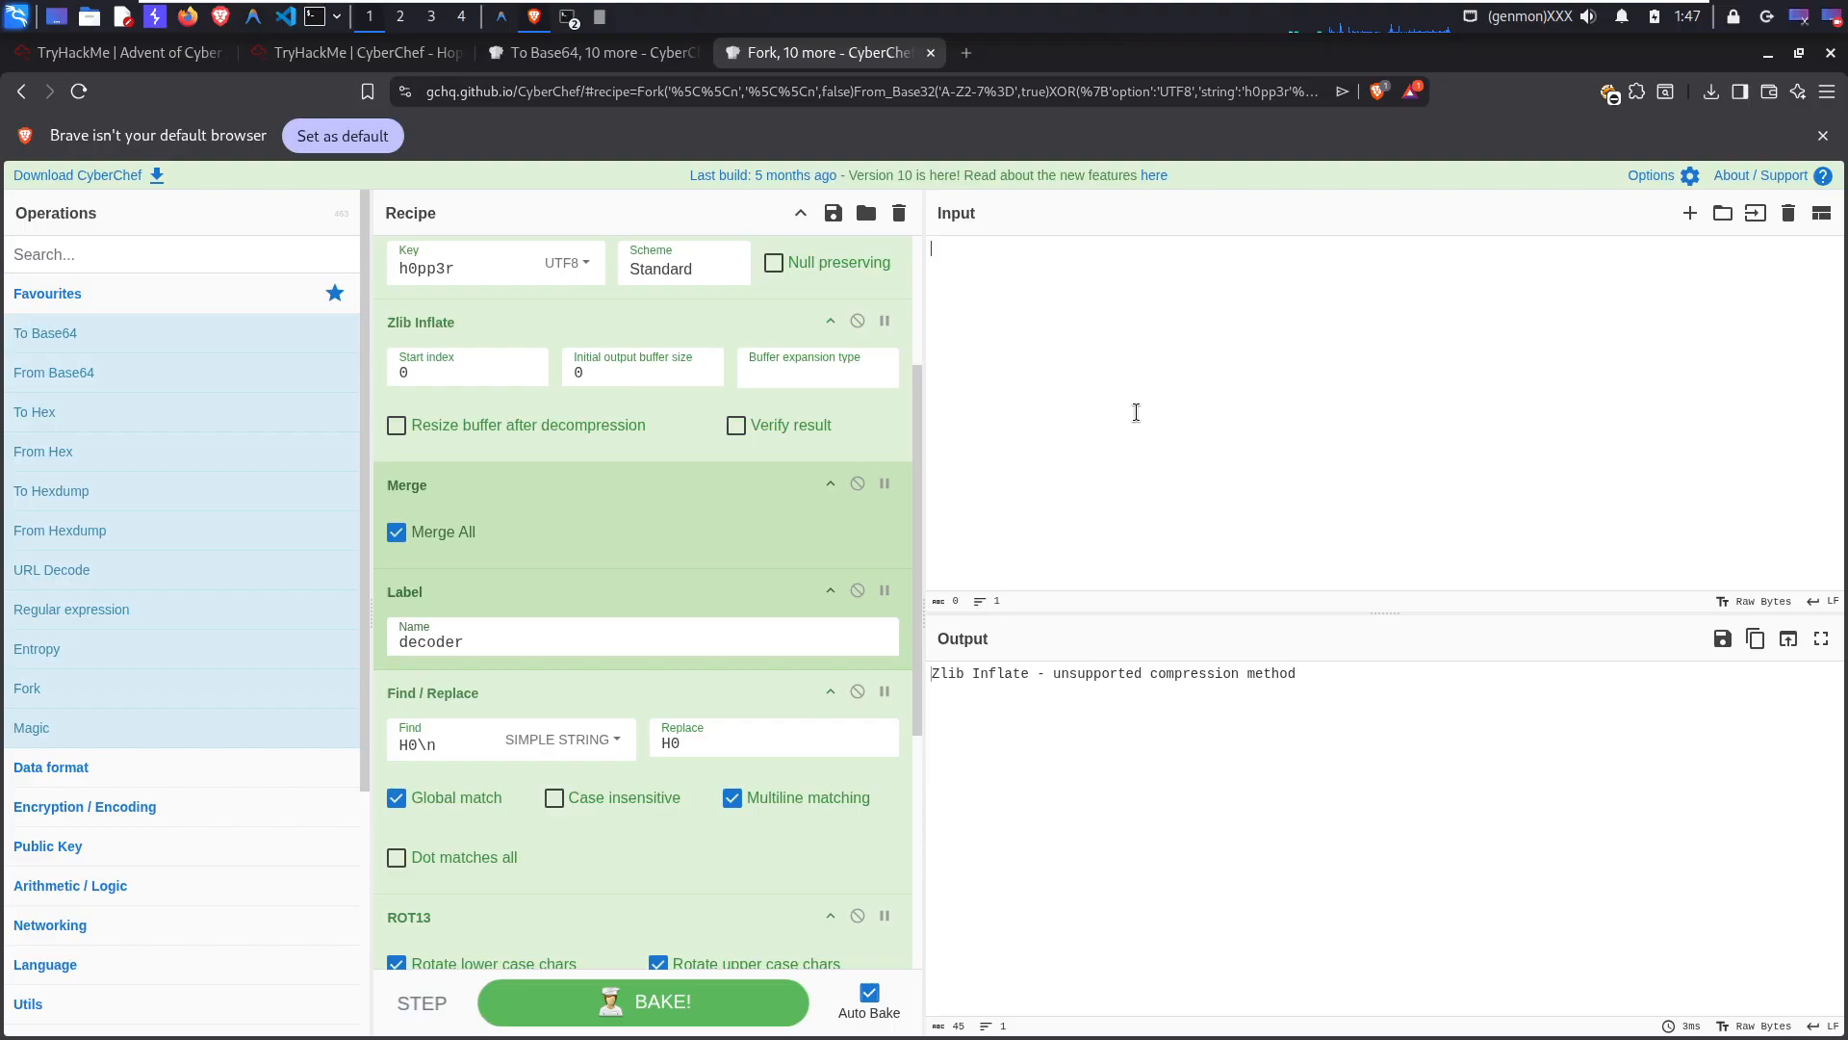
left_click(1754, 214)
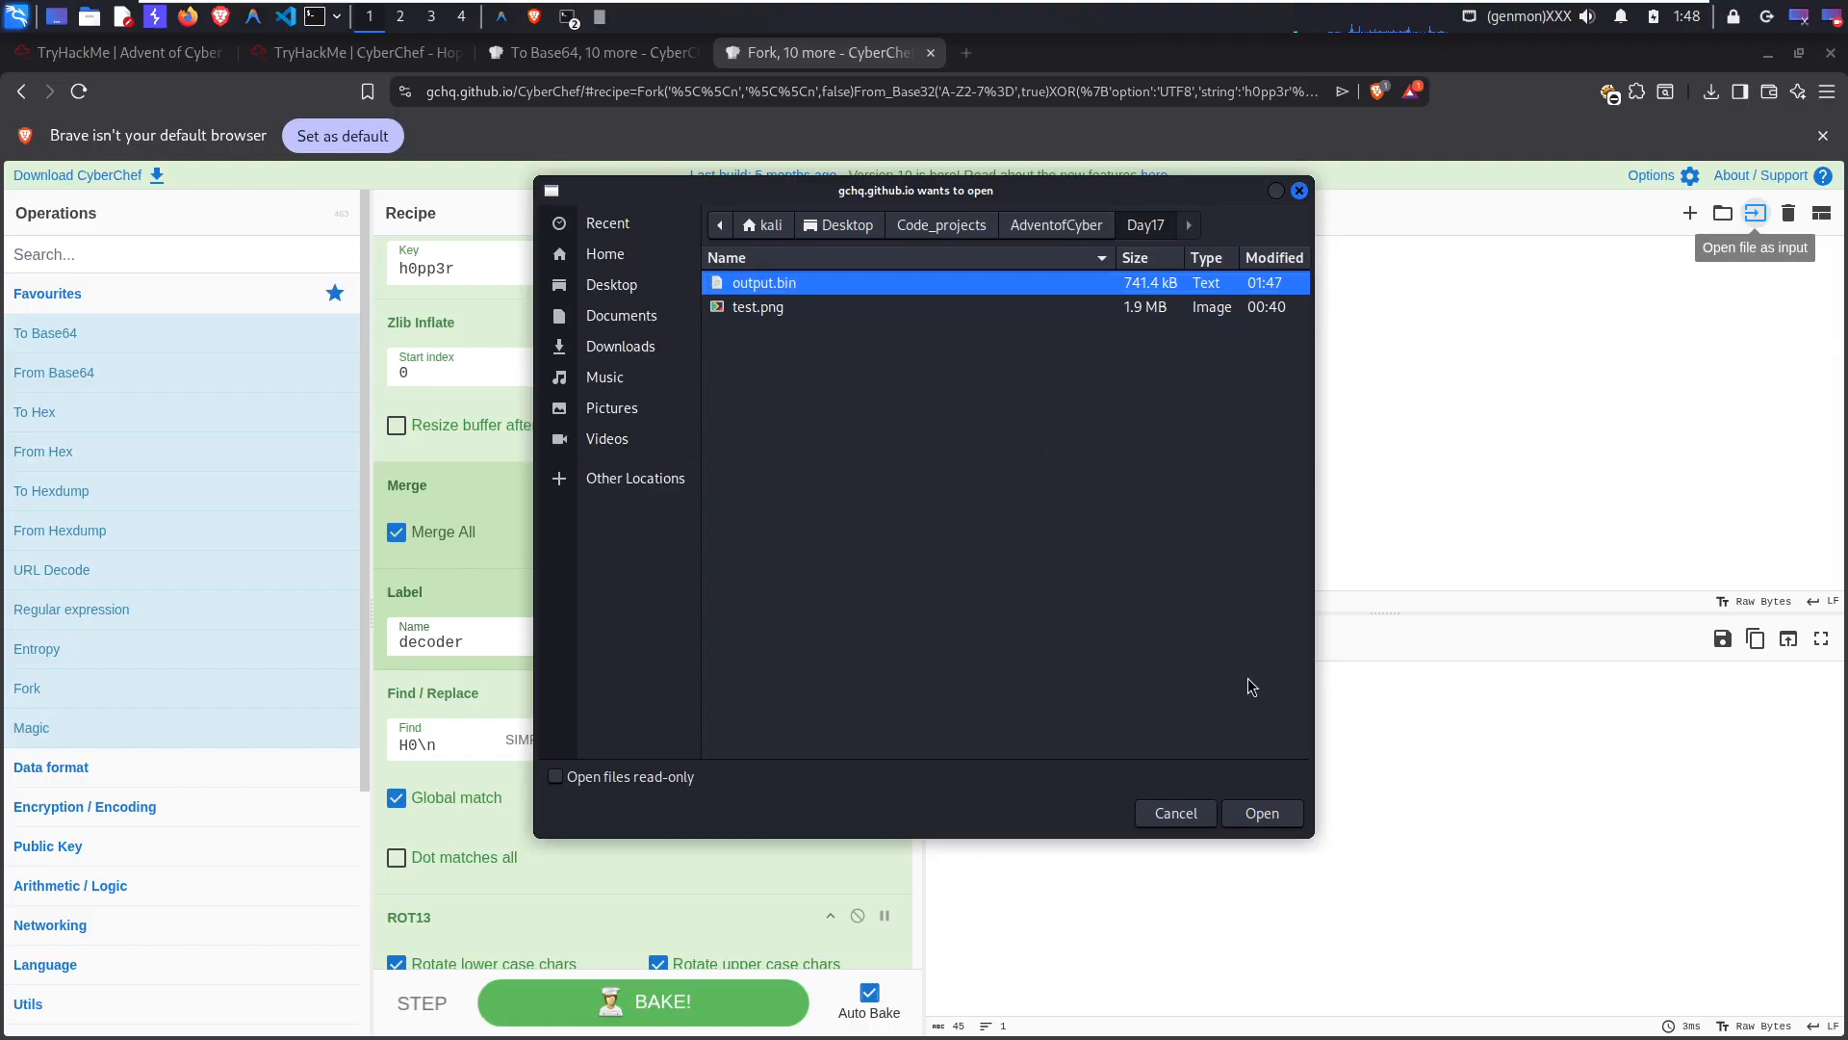
left_click(1262, 811)
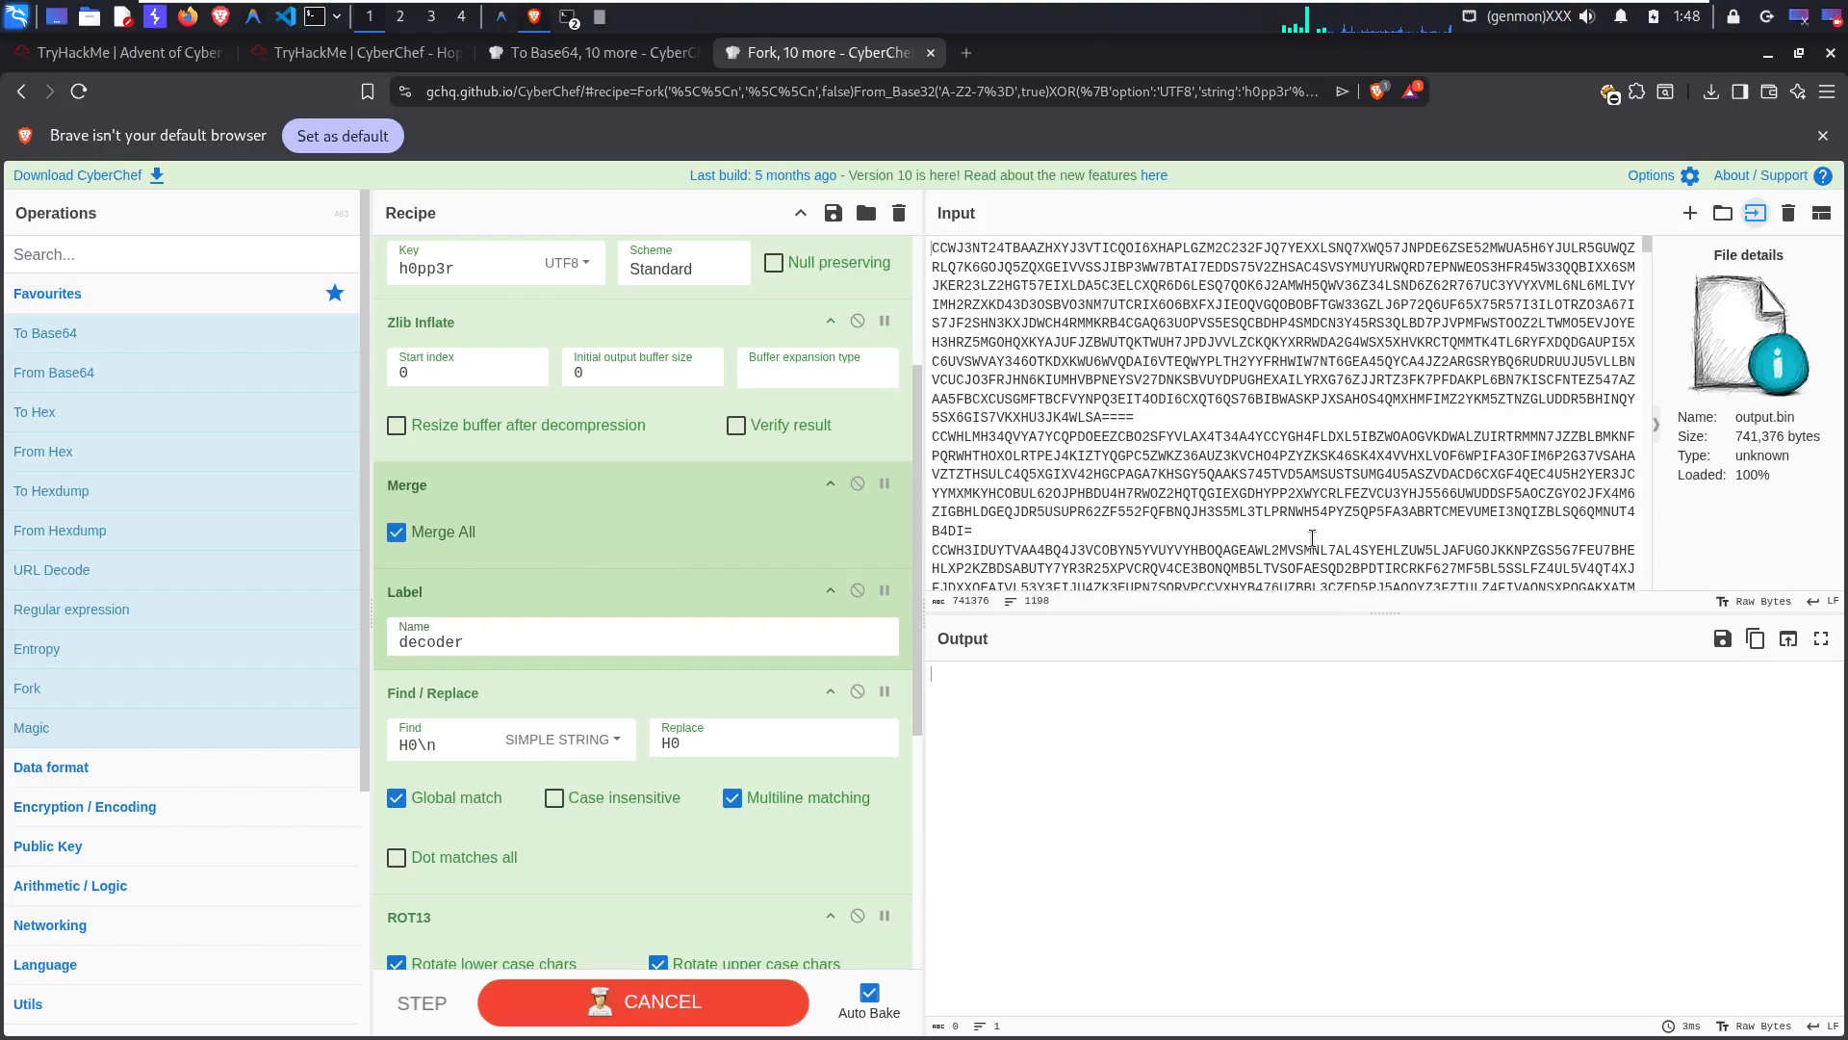
Step: Enlarge the output area and examine the whole decoded easter egg image, including the key text on it
scroll(958, 524, "down", 3)
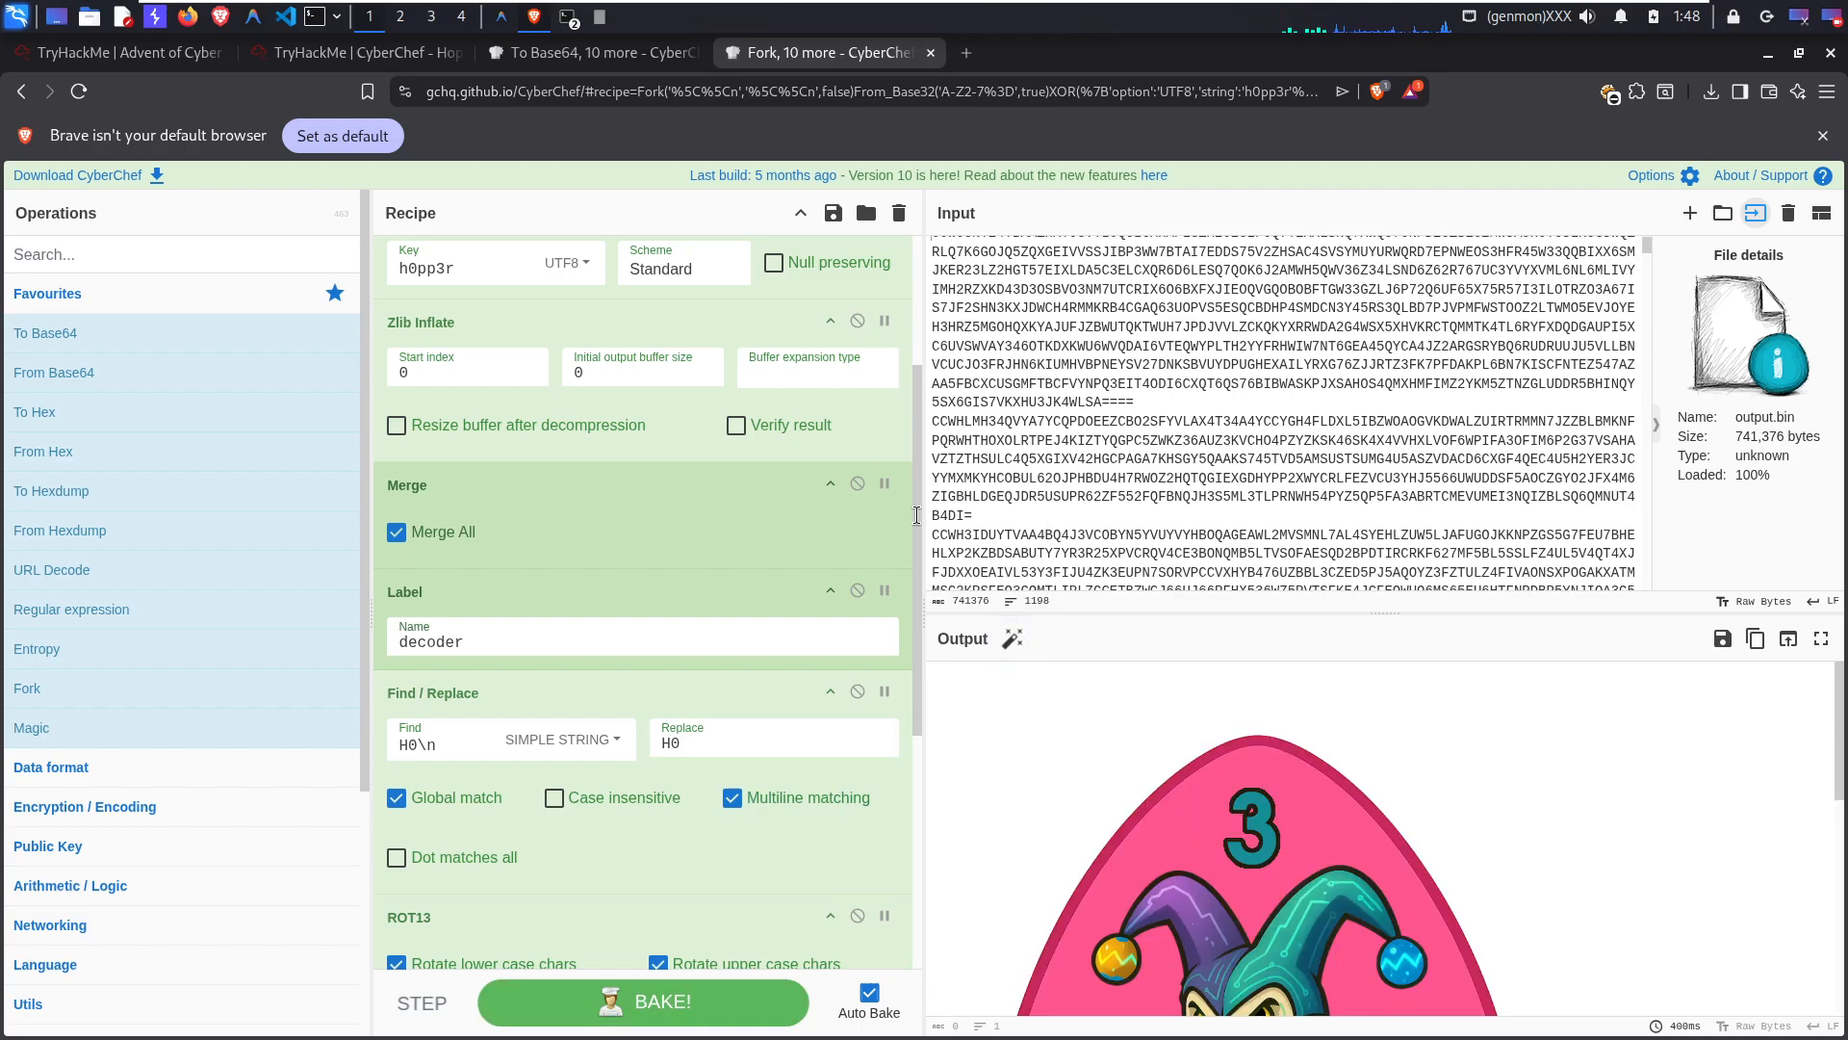
scroll(1315, 870, "down", 10)
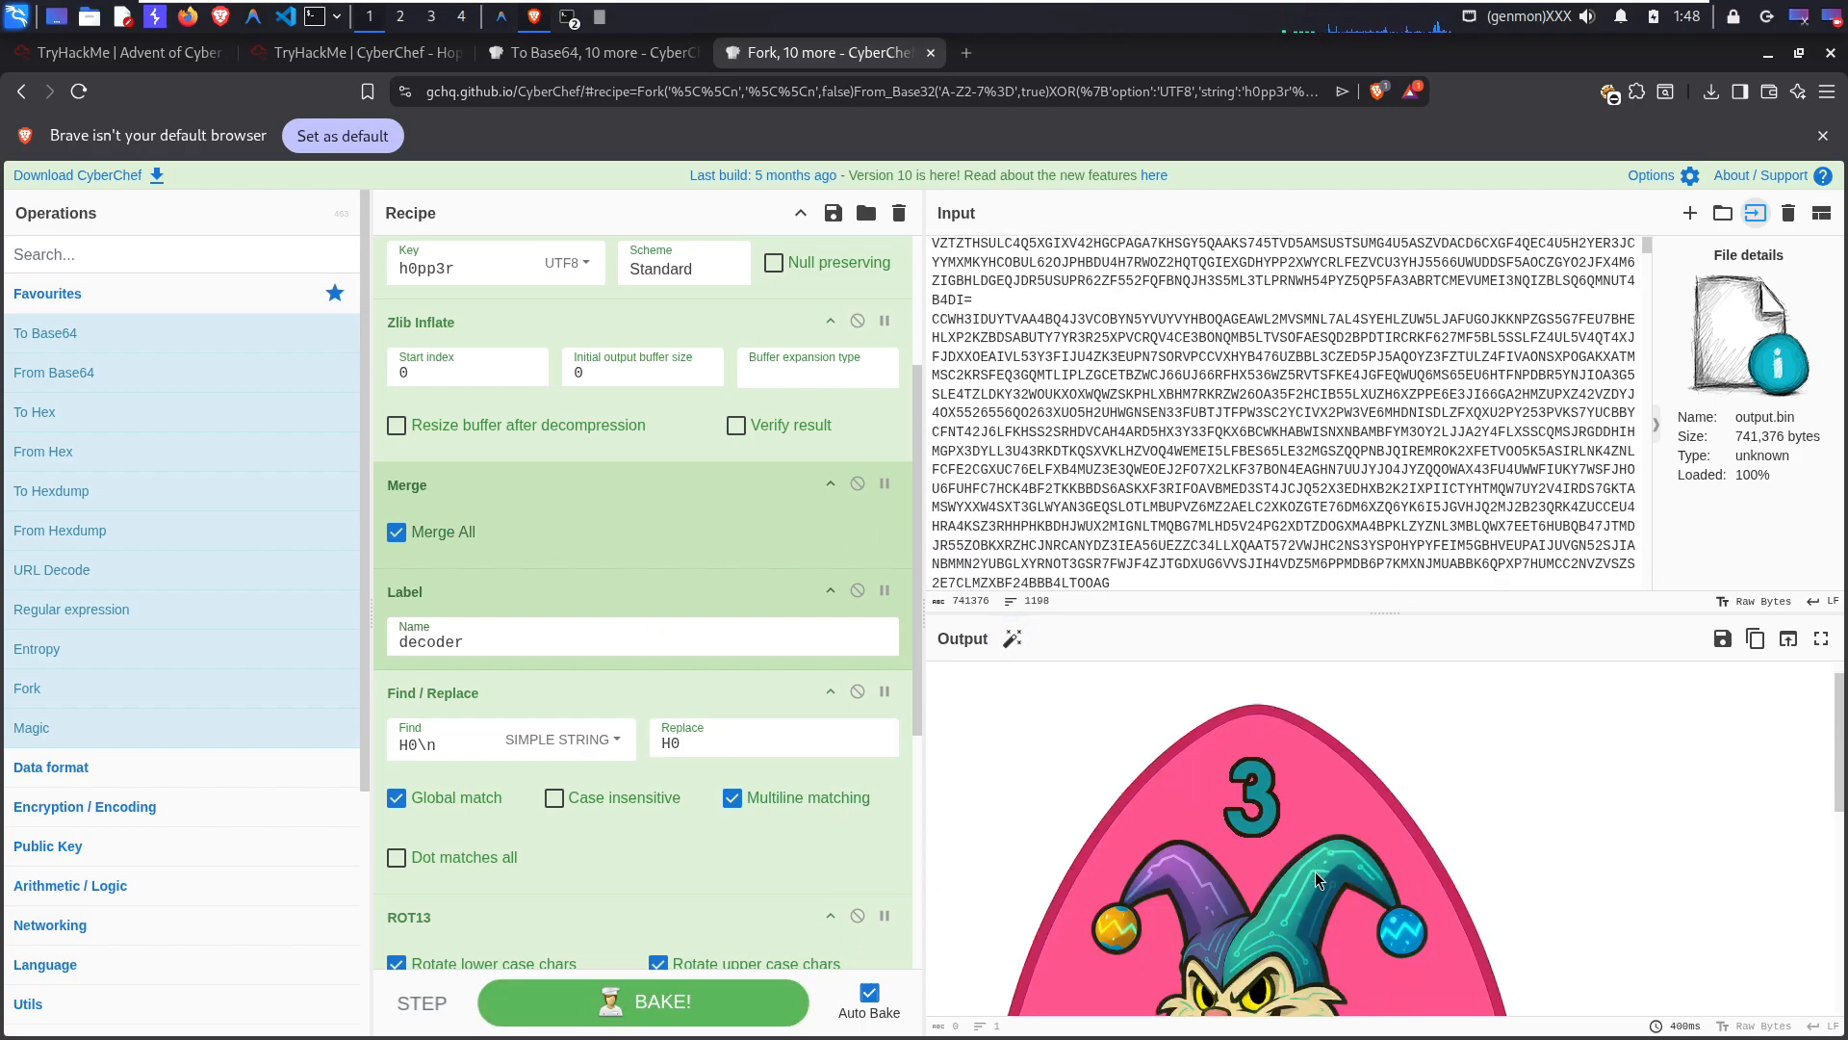
scroll(1323, 757, "up", 2)
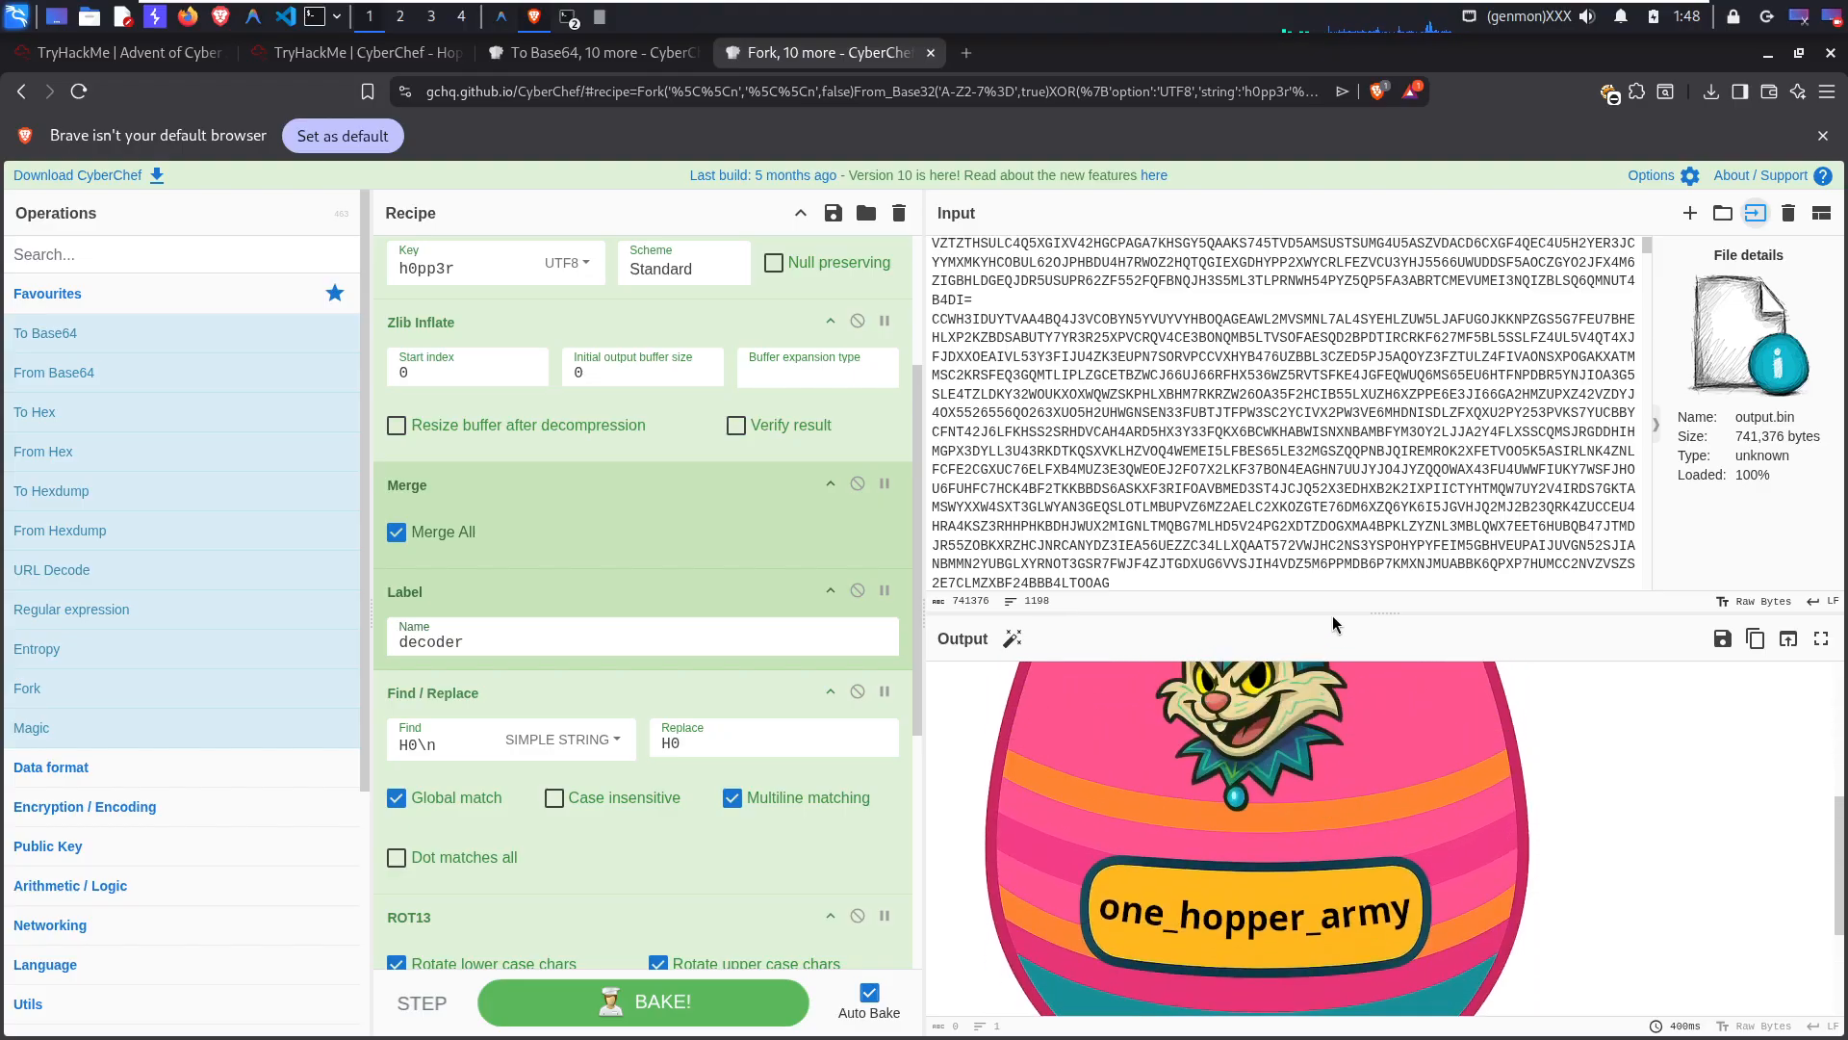
left_click_drag(1332, 587, 1336, 526)
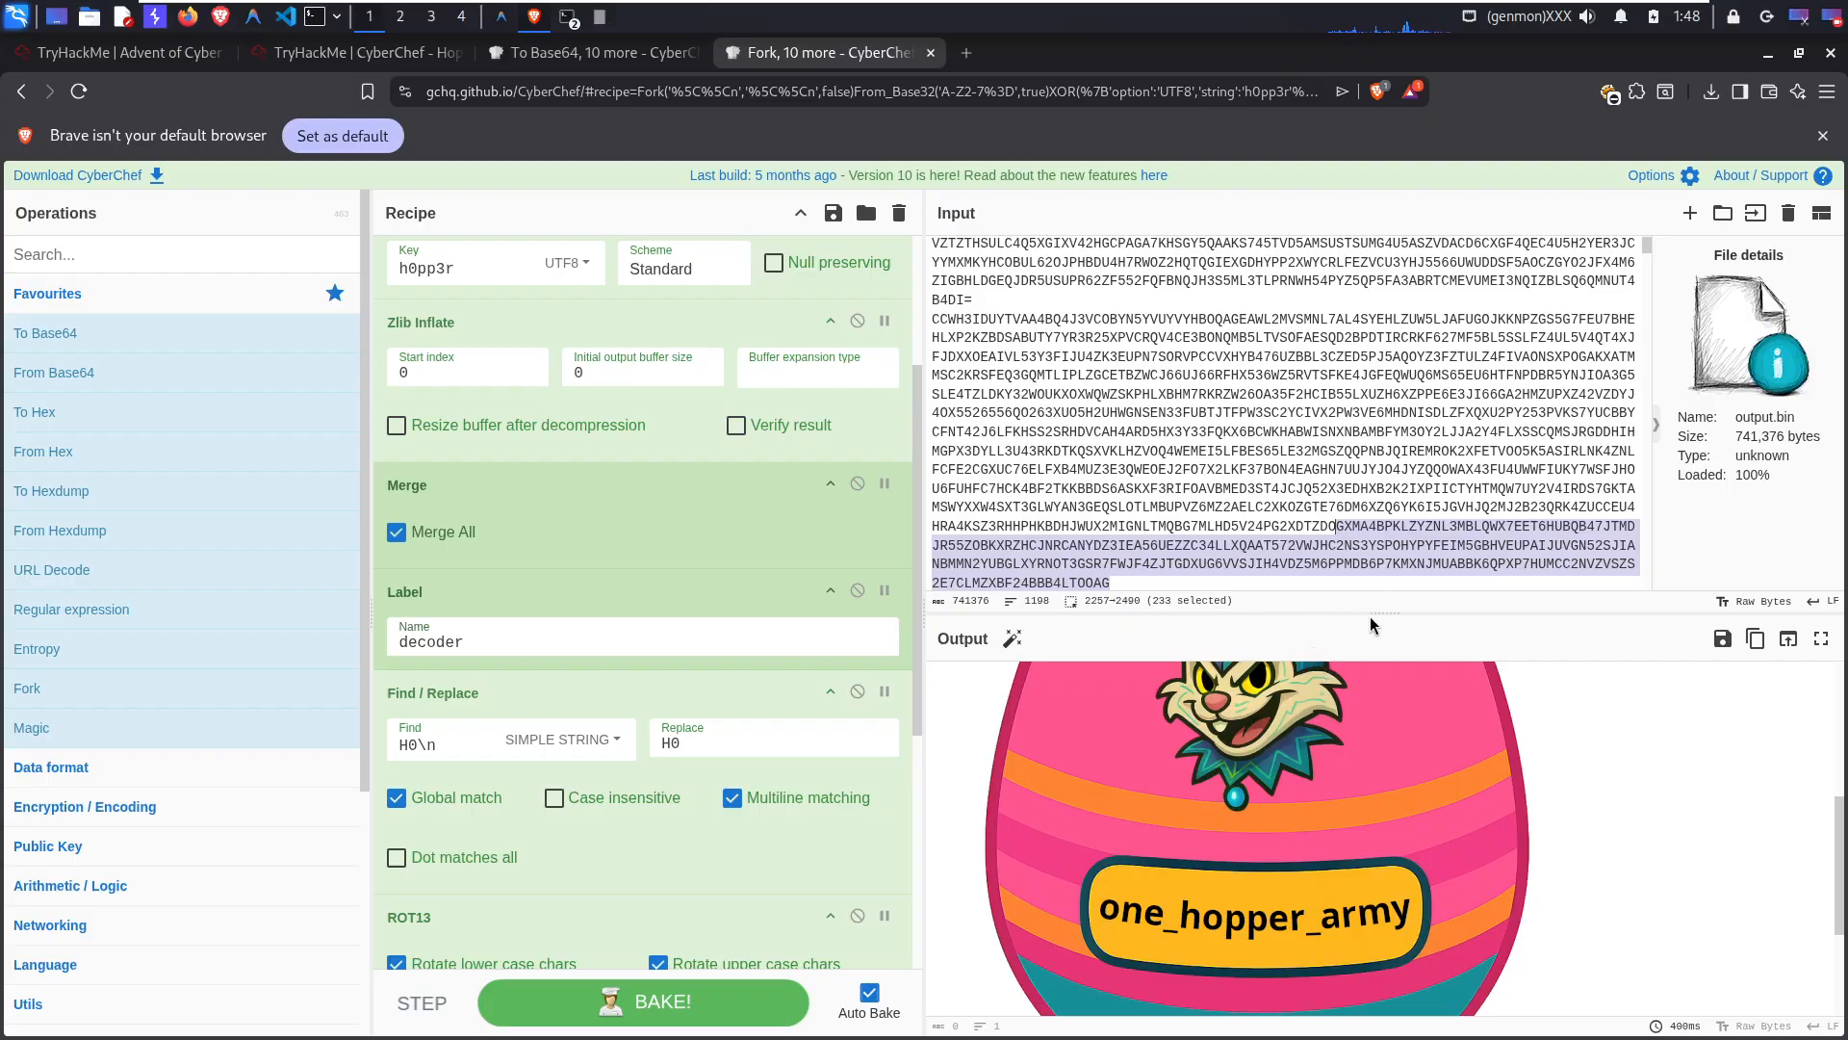
left_click_drag(1386, 614, 1402, 286)
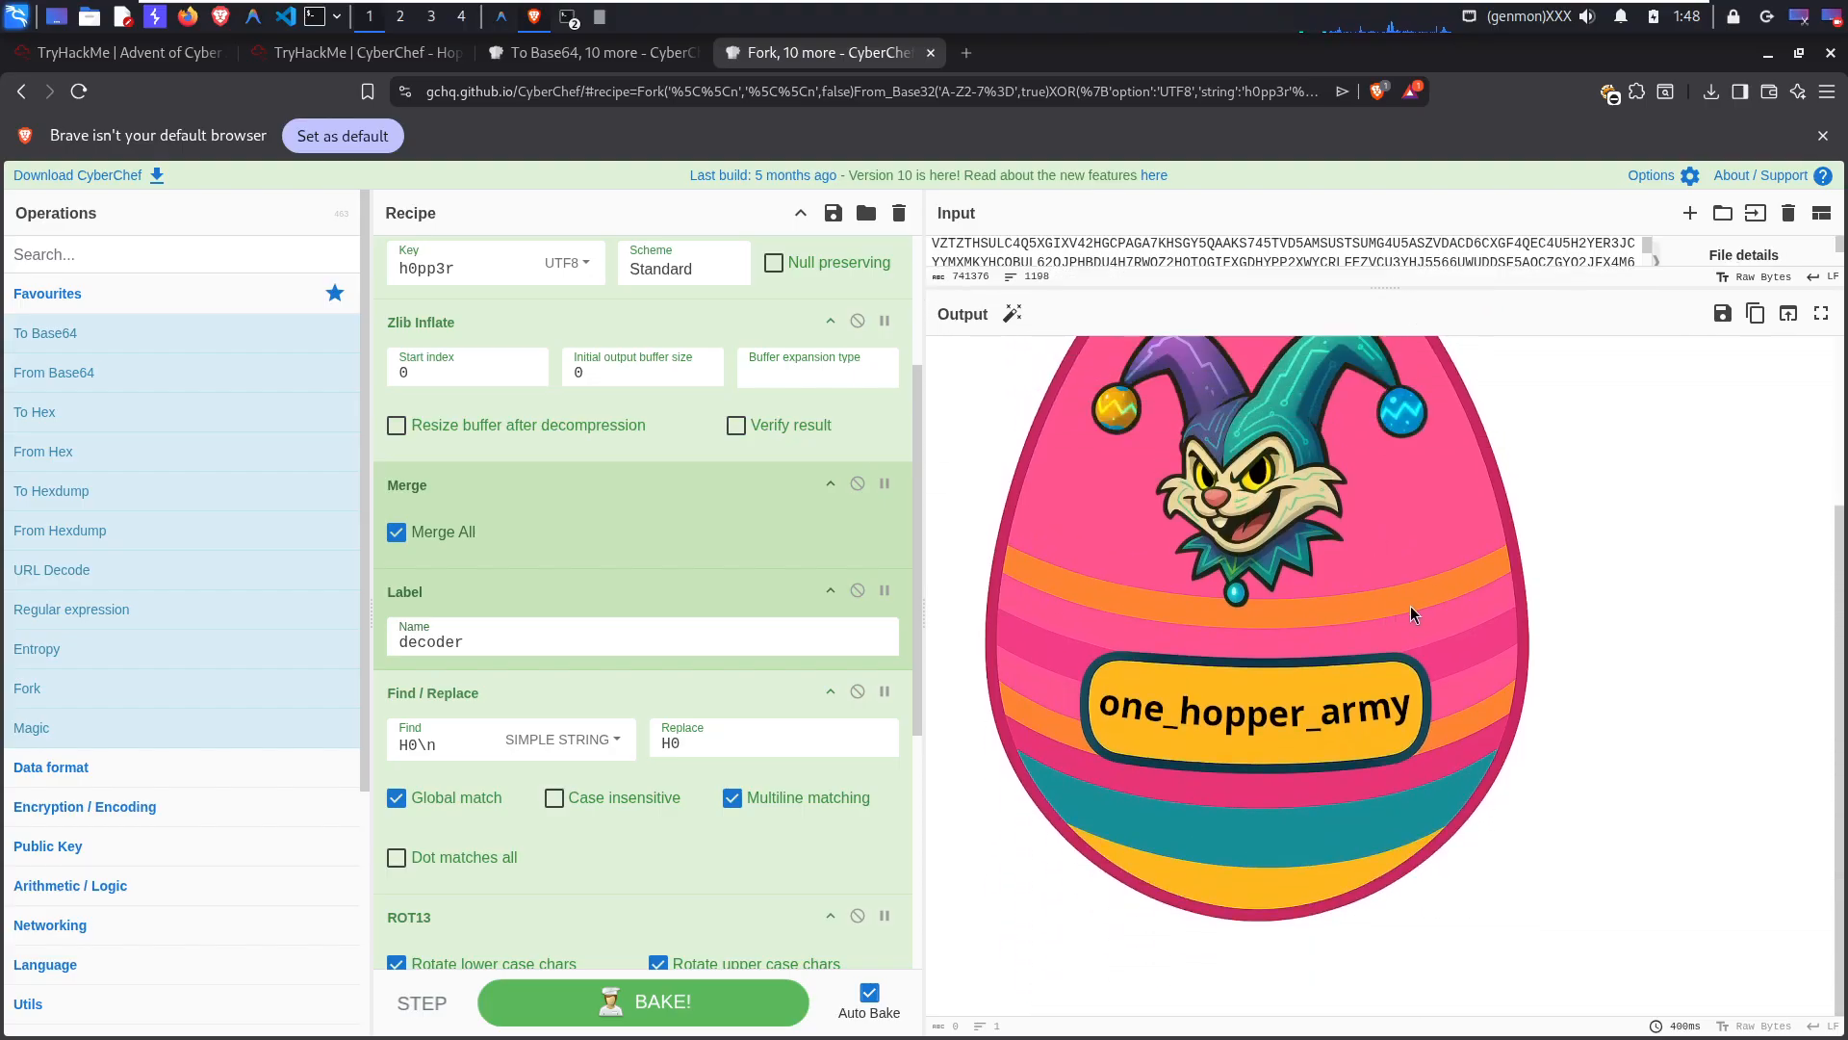
scroll(1398, 608, "up", 3)
scroll(1394, 565, "down", 3)
scroll(1394, 564, "up", 2)
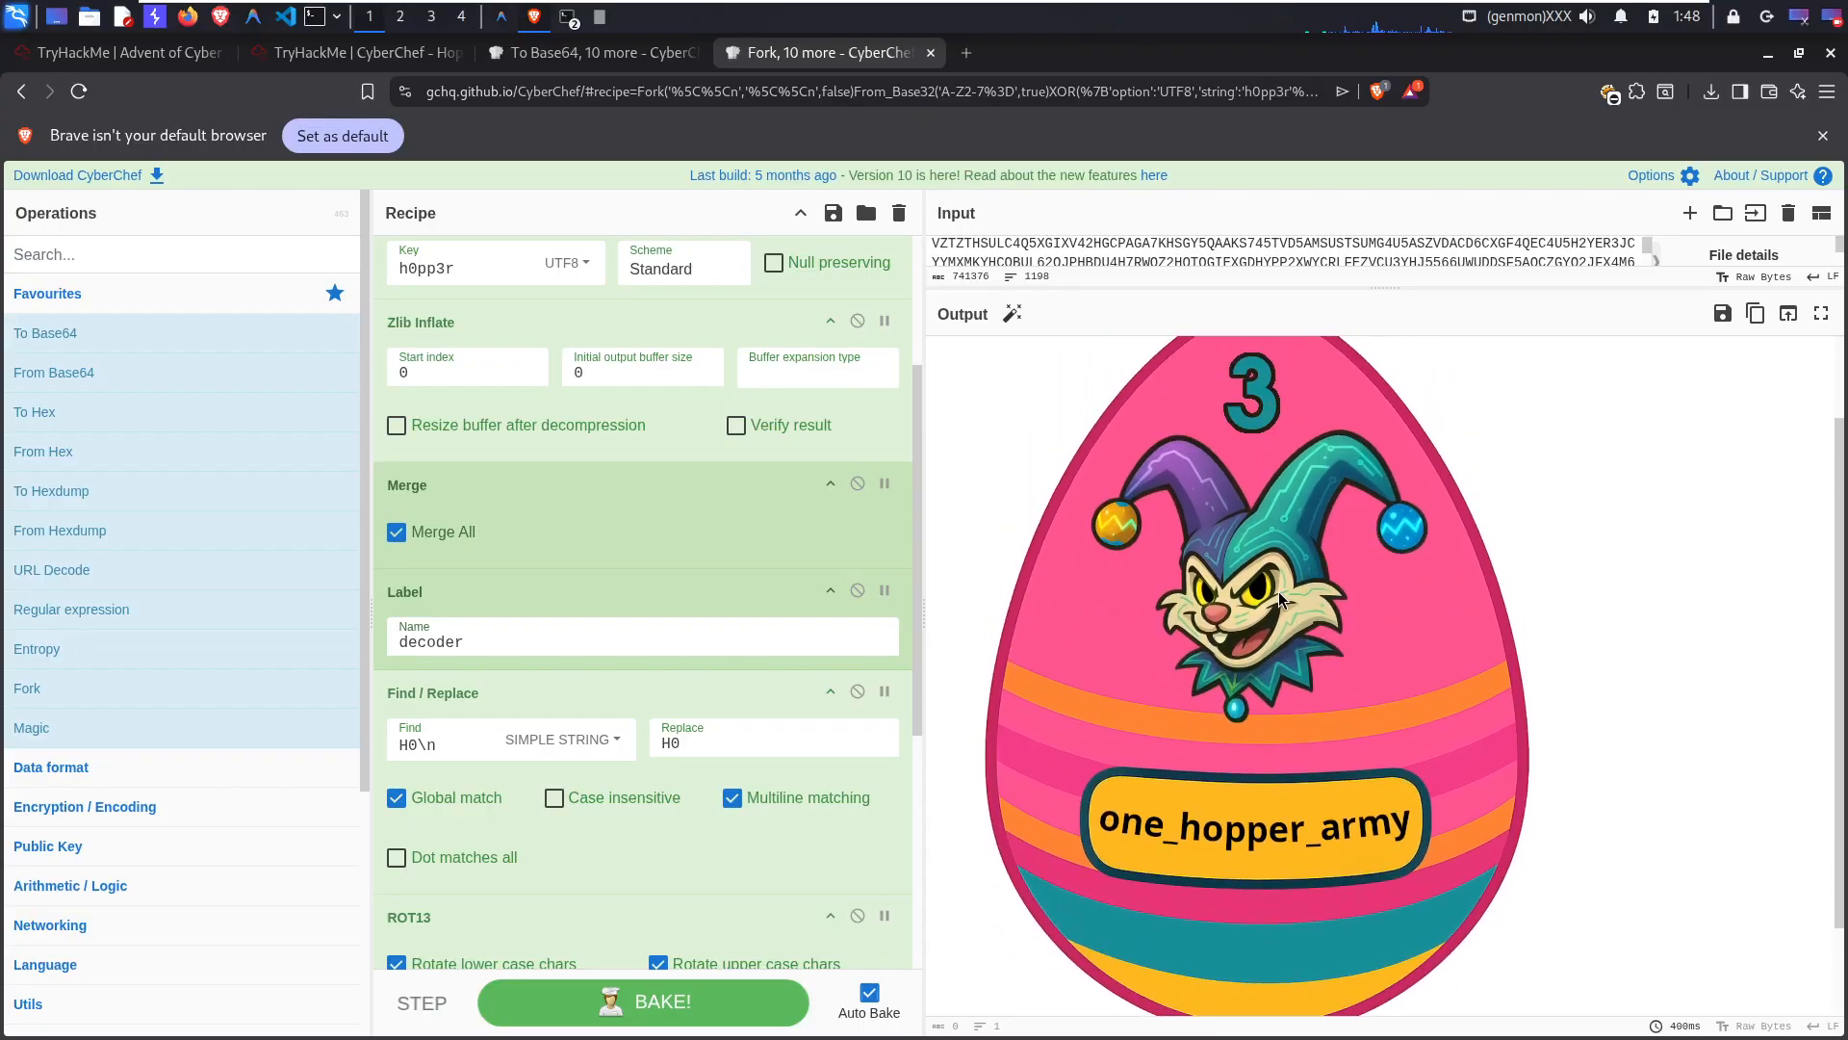
Step: Return to the TryHackMe CyberChef room page with the Side Quest 3 question
left_click(325, 55)
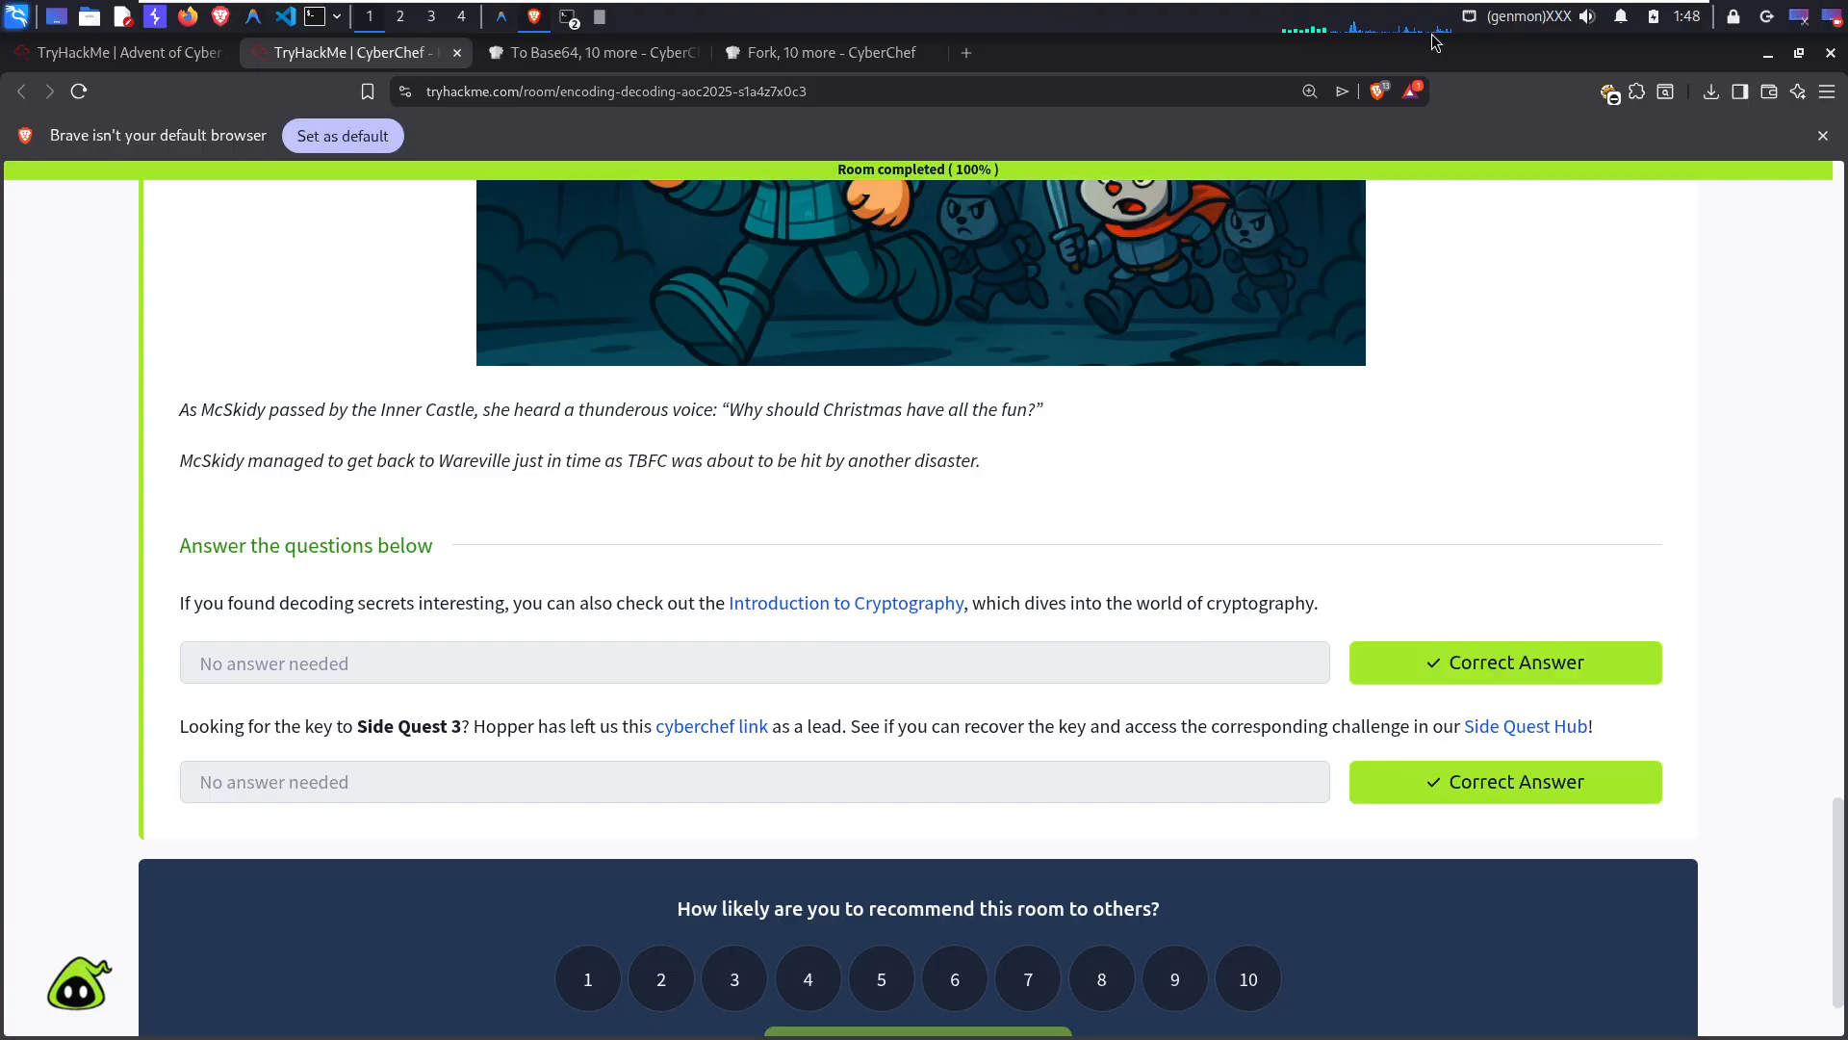
mouse_move(1439, 8)
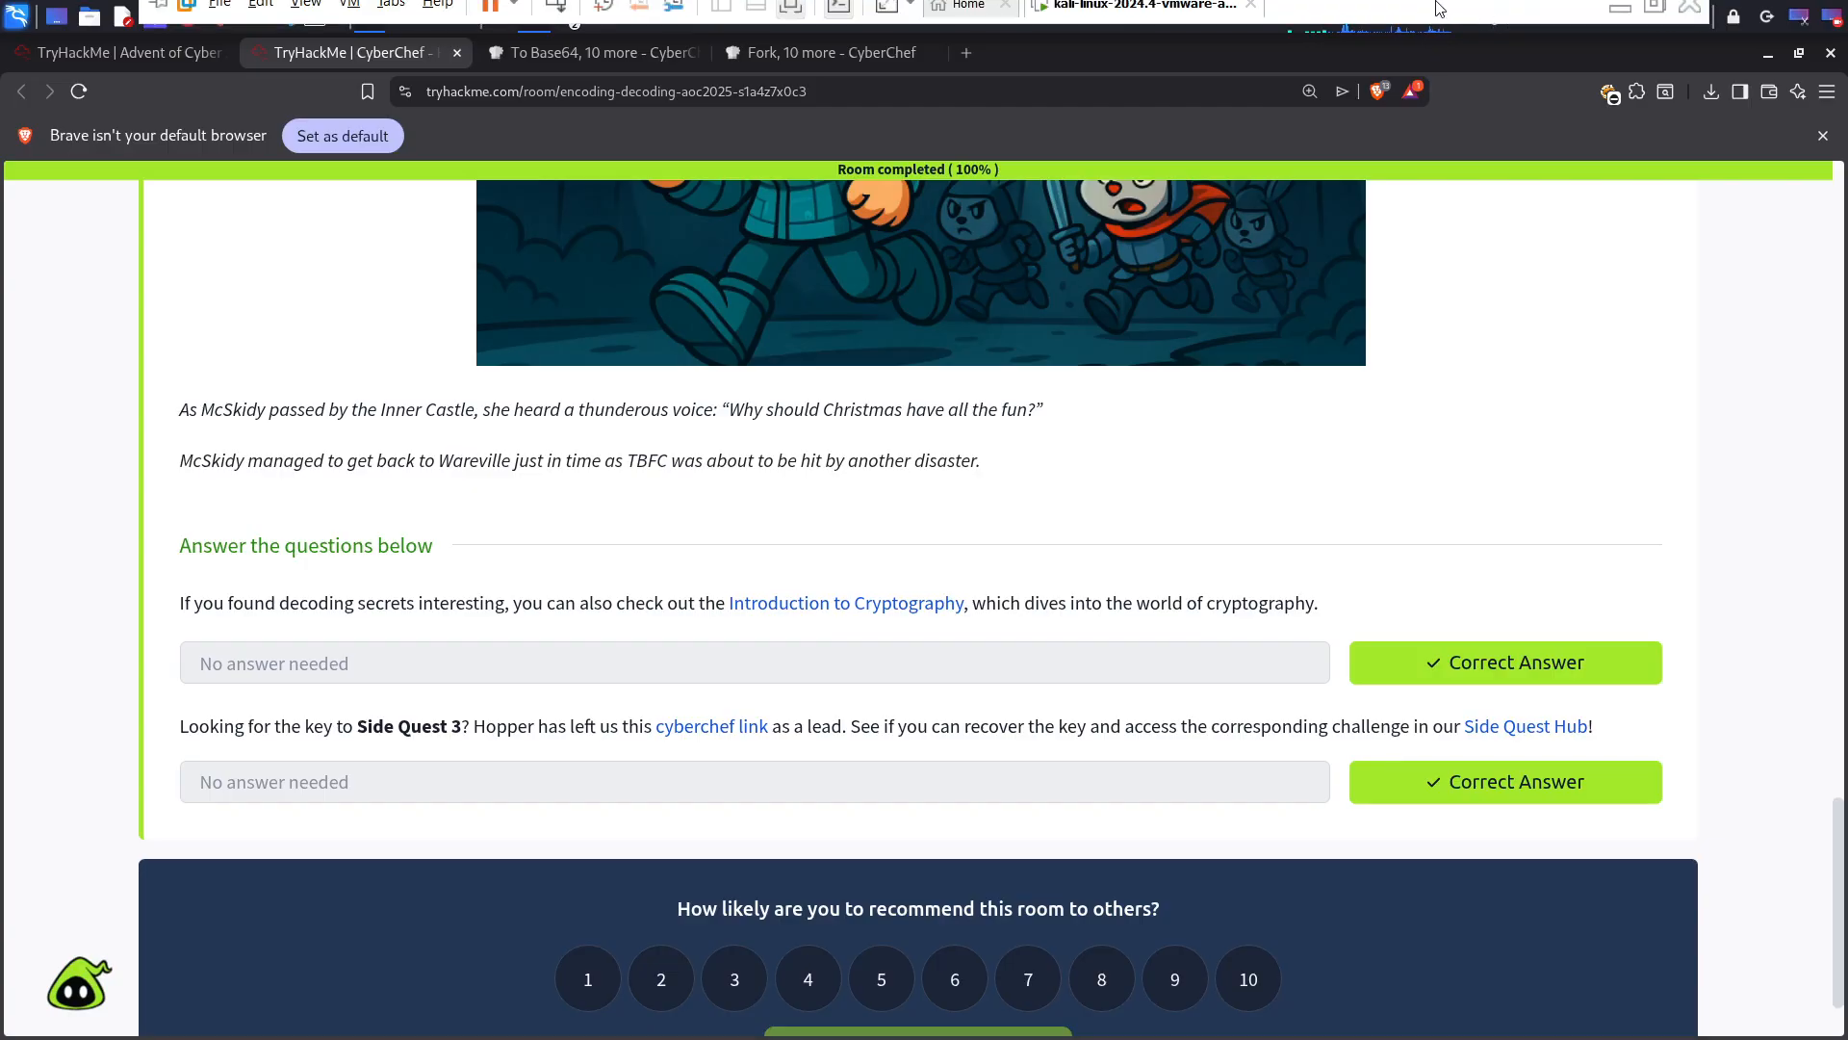